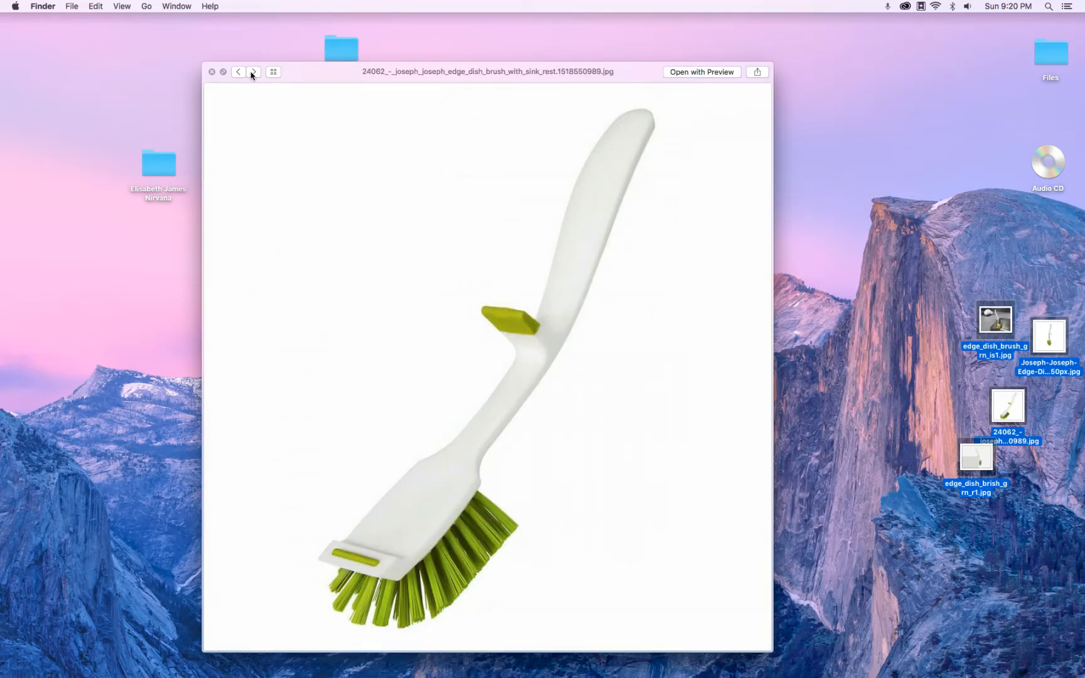
Look through the dish brush reference photos in the preview, including the sink-rest side view, and close the preview.
left_click(253, 73)
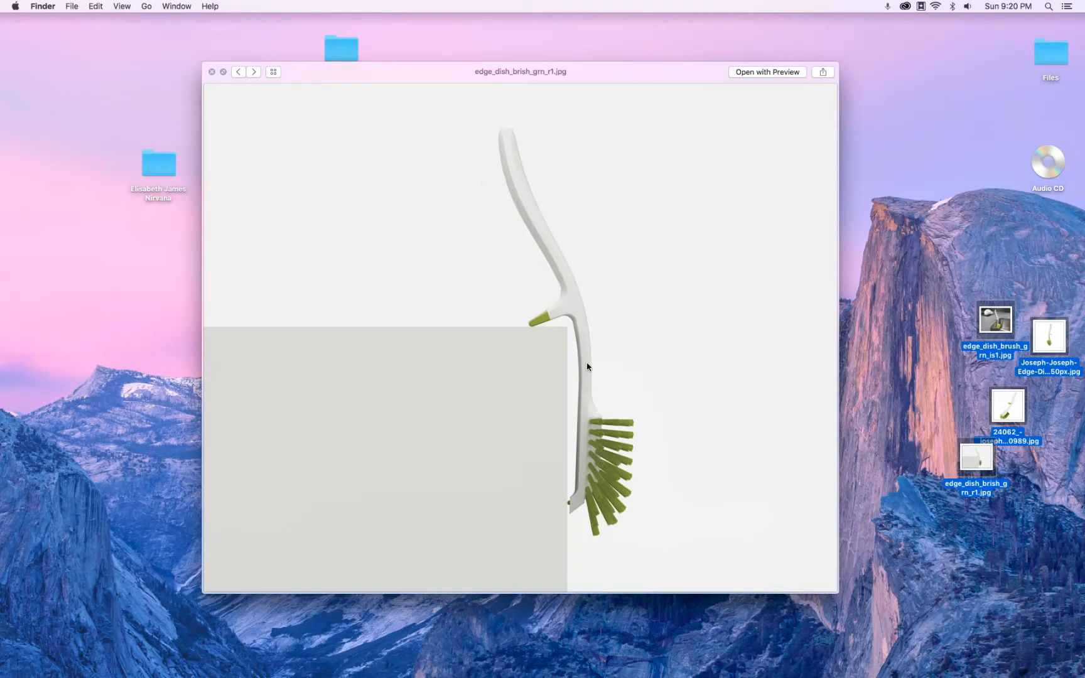
left_click(254, 72)
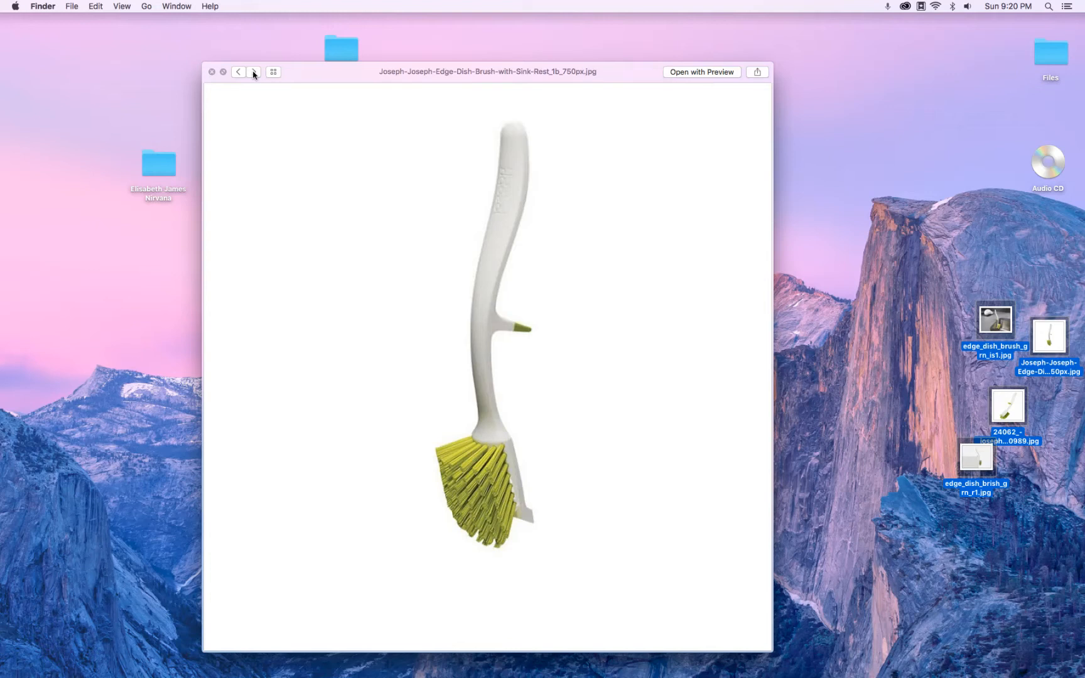
left_click(254, 72)
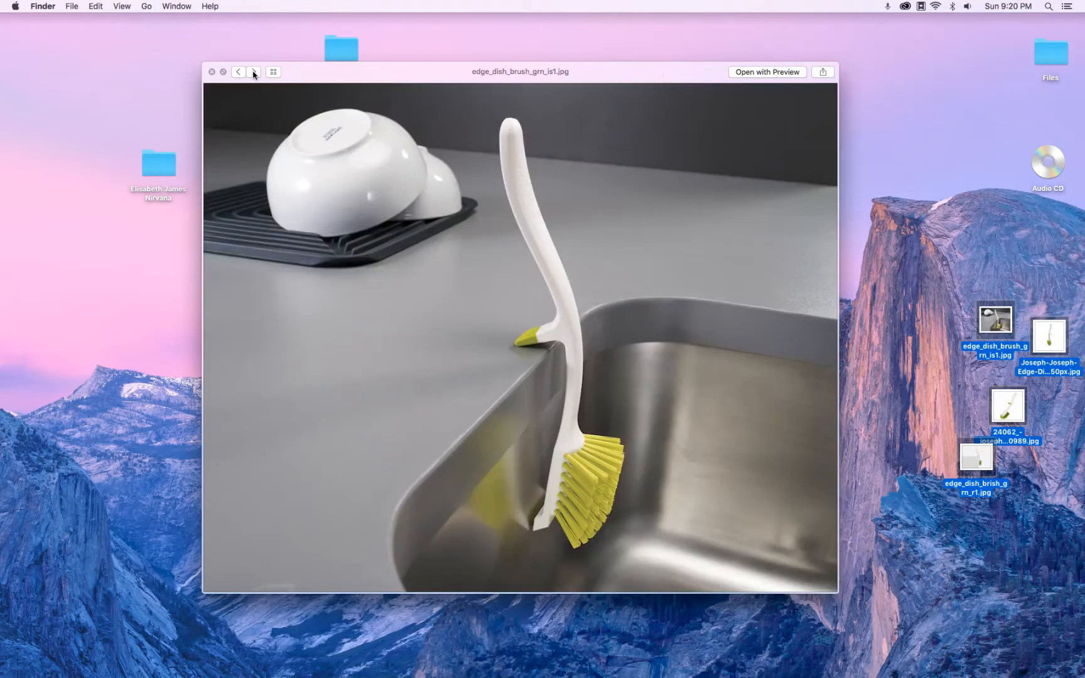
left_click(212, 73)
Switch to Blender and examine the finished brush handle model from the side, the underside and the head end.
mouse_move(257, 659)
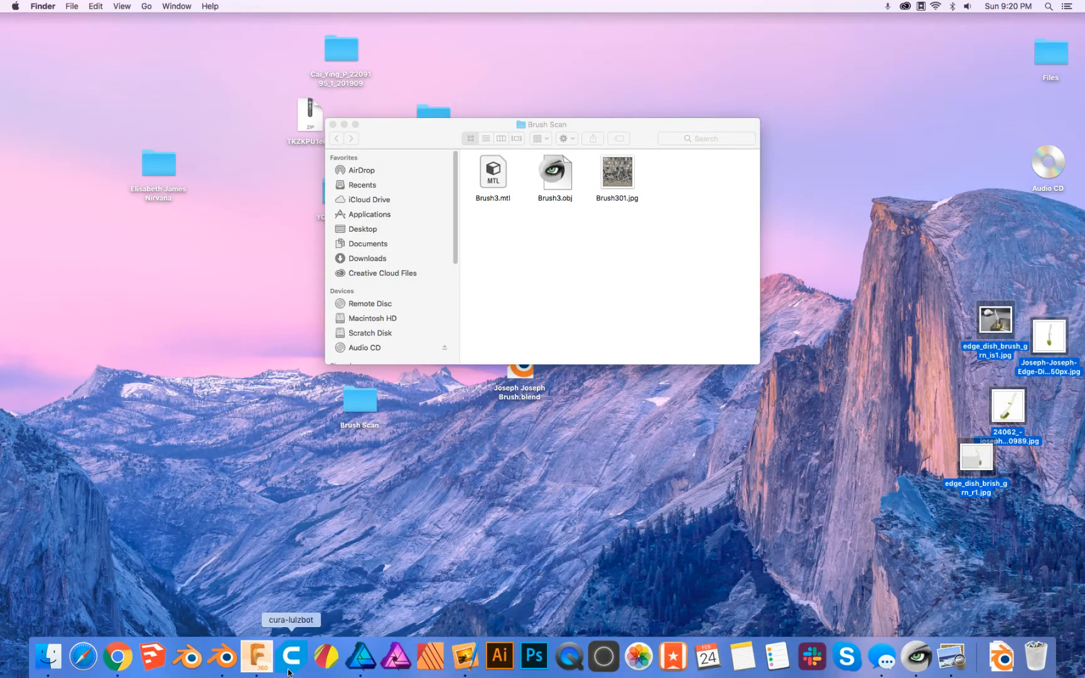
left_click(225, 658)
mouse_move(585, 437)
middle_mouse_down()
mouse_move(483, 413)
mouse_move(283, 431)
mouse_move(605, 425)
mouse_move(591, 429)
mouse_move(563, 341)
mouse_move(545, 218)
mouse_move(493, 426)
mouse_move(446, 427)
mouse_move(525, 504)
mouse_move(475, 475)
mouse_move(540, 421)
mouse_move(480, 395)
mouse_move(478, 333)
mouse_move(420, 325)
middle_mouse_up()
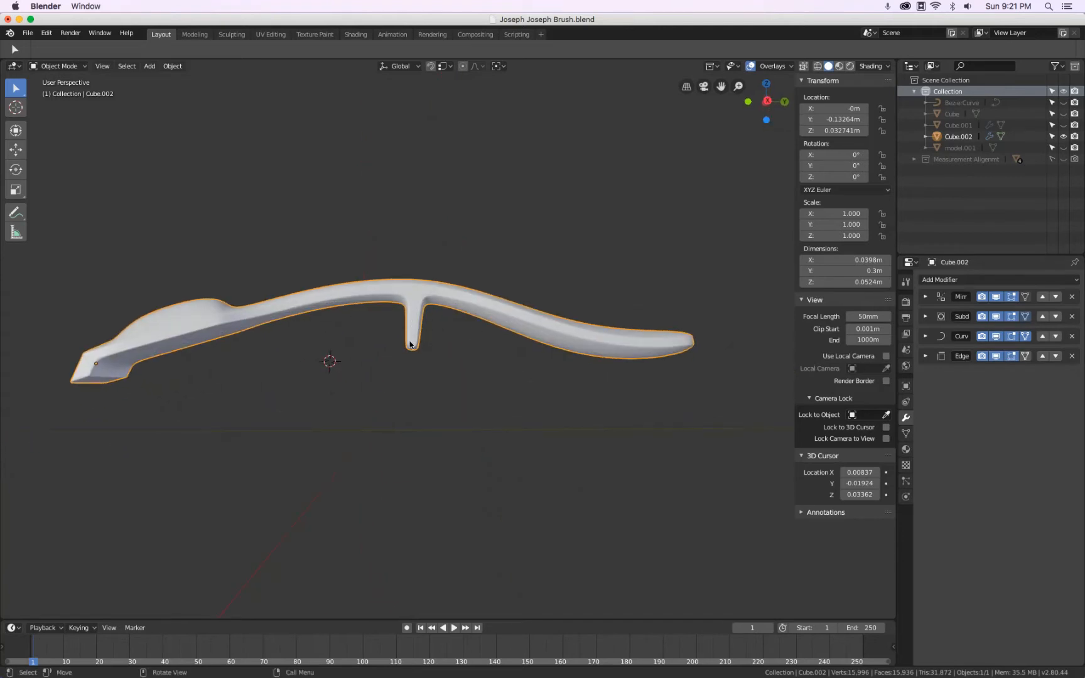
mouse_move(192, 378)
middle_mouse_down()
mouse_move(203, 309)
mouse_move(390, 291)
middle_mouse_up()
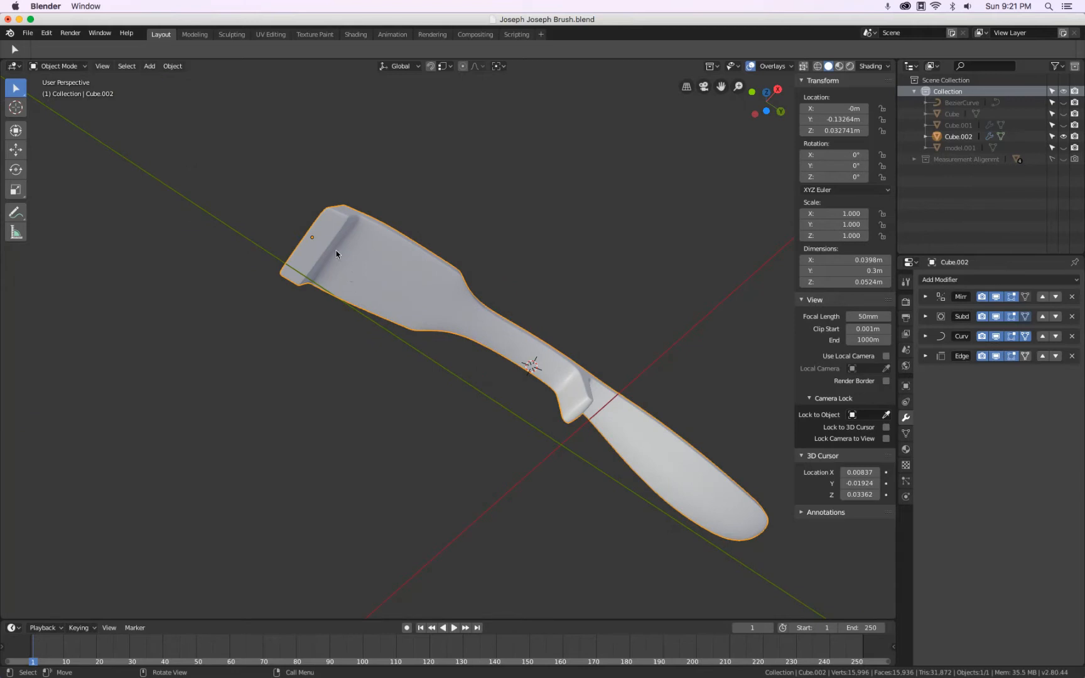
mouse_move(331, 211)
middle_mouse_down()
mouse_move(304, 342)
mouse_move(371, 317)
mouse_move(489, 316)
mouse_move(272, 309)
mouse_move(257, 370)
mouse_move(330, 397)
middle_mouse_up()
mouse_move(415, 406)
middle_mouse_down()
mouse_move(311, 356)
mouse_move(515, 342)
mouse_move(539, 327)
middle_mouse_up()
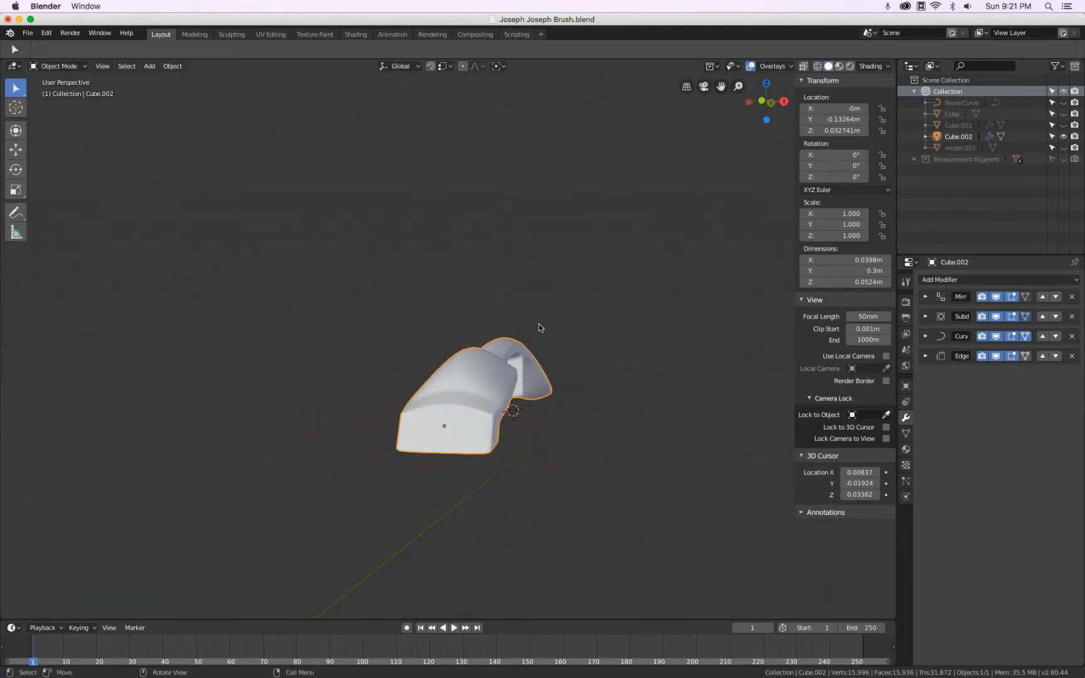
mouse_move(538, 325)
middle_mouse_down()
mouse_move(484, 364)
mouse_move(570, 357)
mouse_move(538, 356)
middle_mouse_up()
Turn off the viewport display of all four handle modifiers and turn Mirror and Subdivision back on.
left_click_drag(993, 298, 995, 357)
mouse_move(637, 377)
middle_mouse_down()
mouse_move(497, 351)
mouse_move(388, 487)
mouse_move(396, 361)
mouse_move(731, 274)
middle_mouse_up()
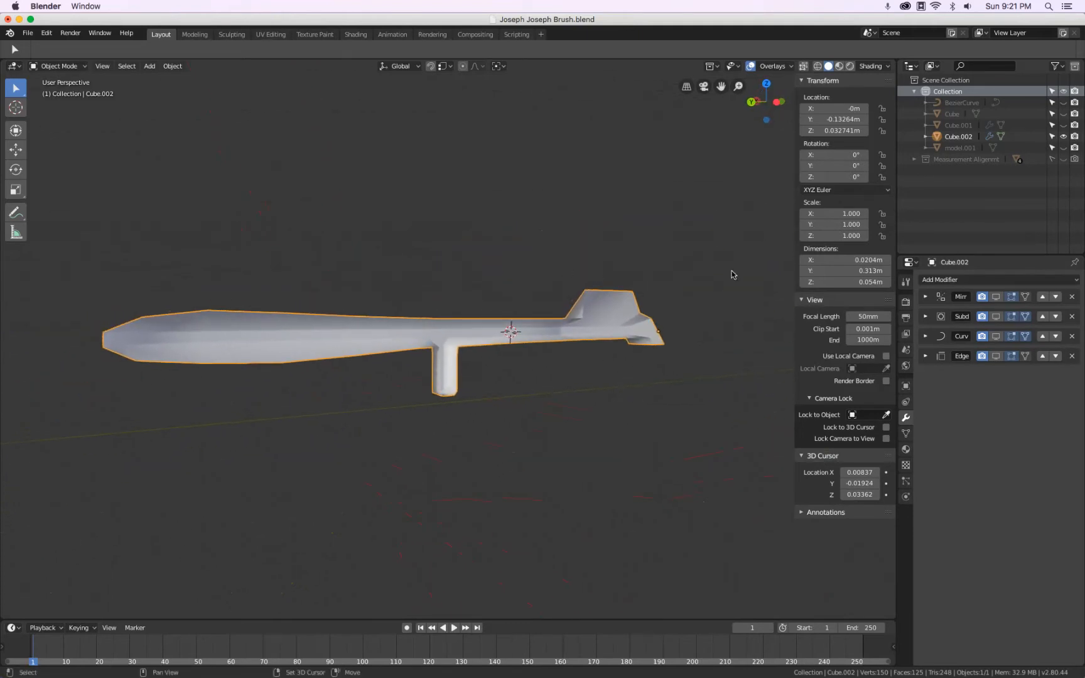
left_click(996, 297)
left_click(996, 317)
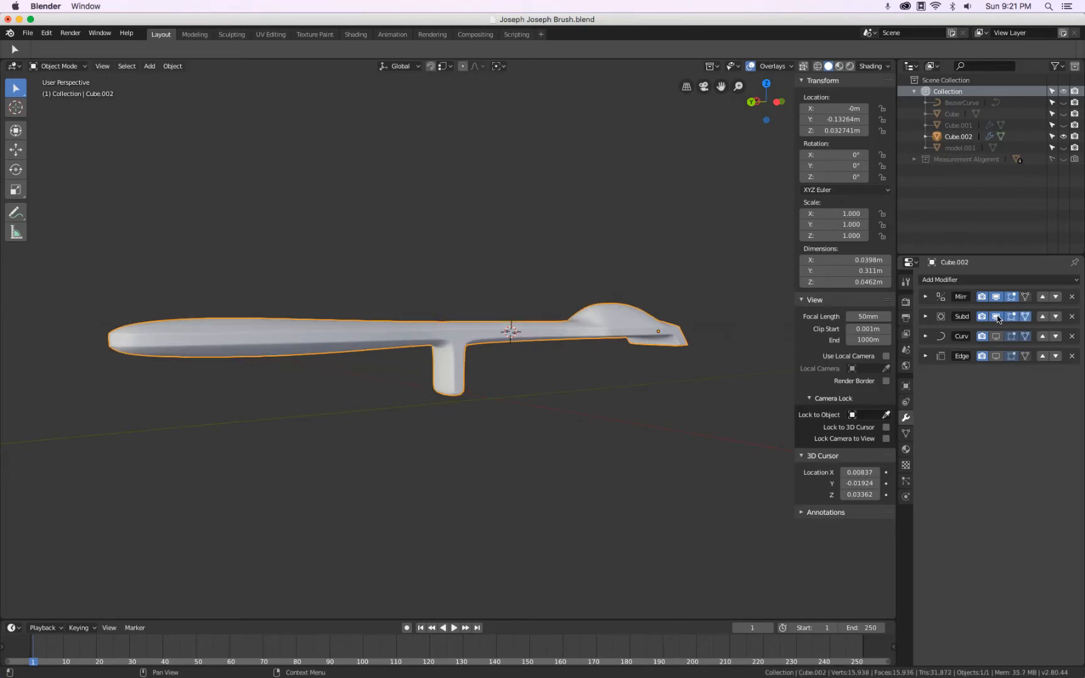
mouse_move(587, 371)
middle_mouse_down()
mouse_move(560, 392)
mouse_move(371, 400)
mouse_move(782, 402)
middle_mouse_up()
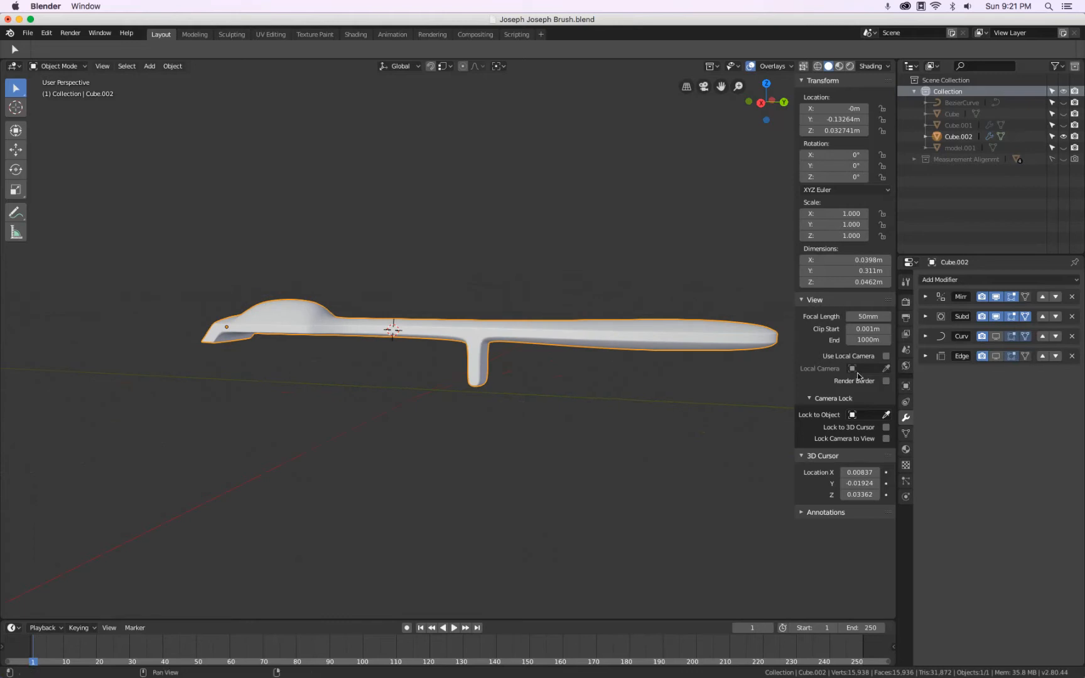
Compare the handle's bent and straight shapes by toggling the Curve modifier's viewport display, leaving it off.
left_click(996, 337)
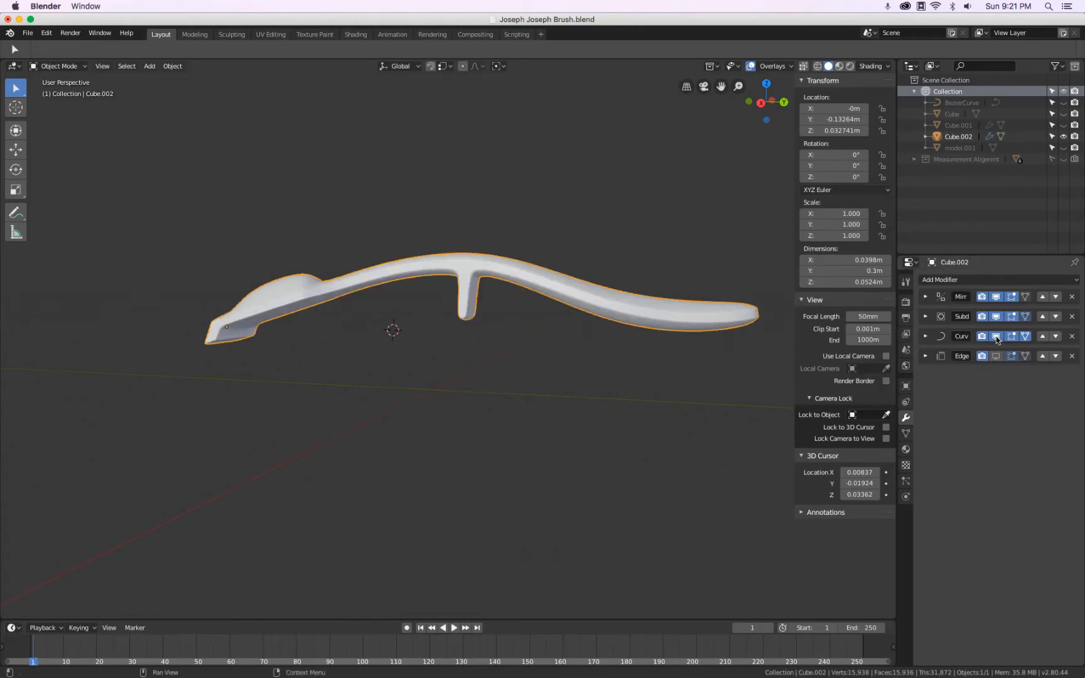
left_click(996, 336)
left_click(996, 336)
left_click(996, 336)
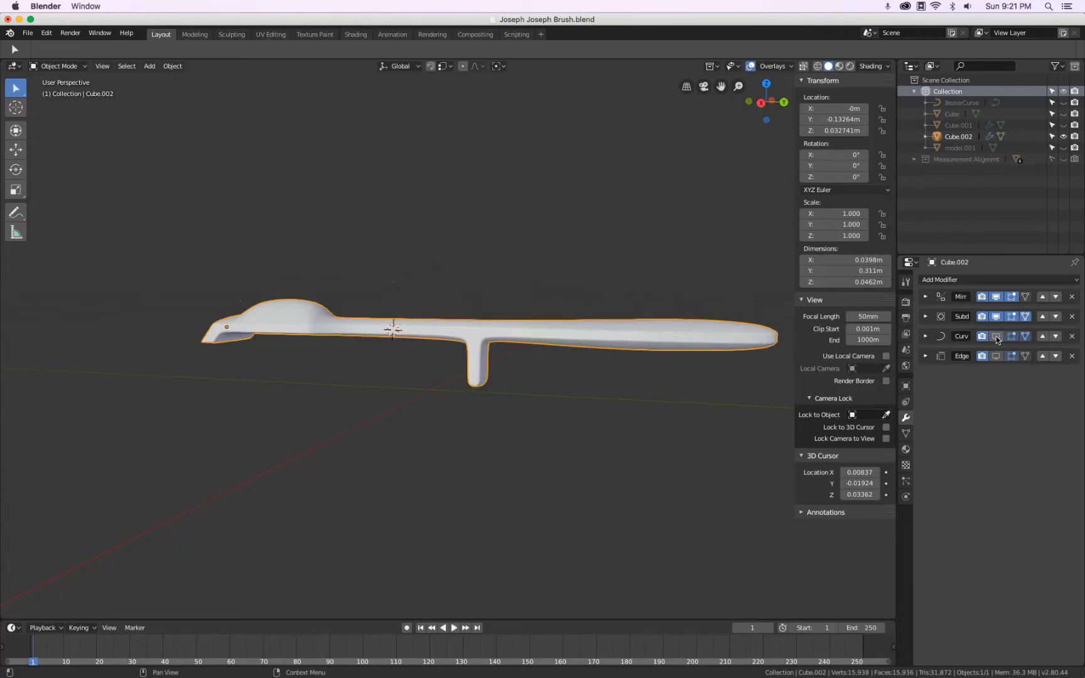
Check the straight handle from the top and right views and re-enable the Curve and Edge Split modifiers' viewport display.
middle_click_drag(674, 390, 688, 377)
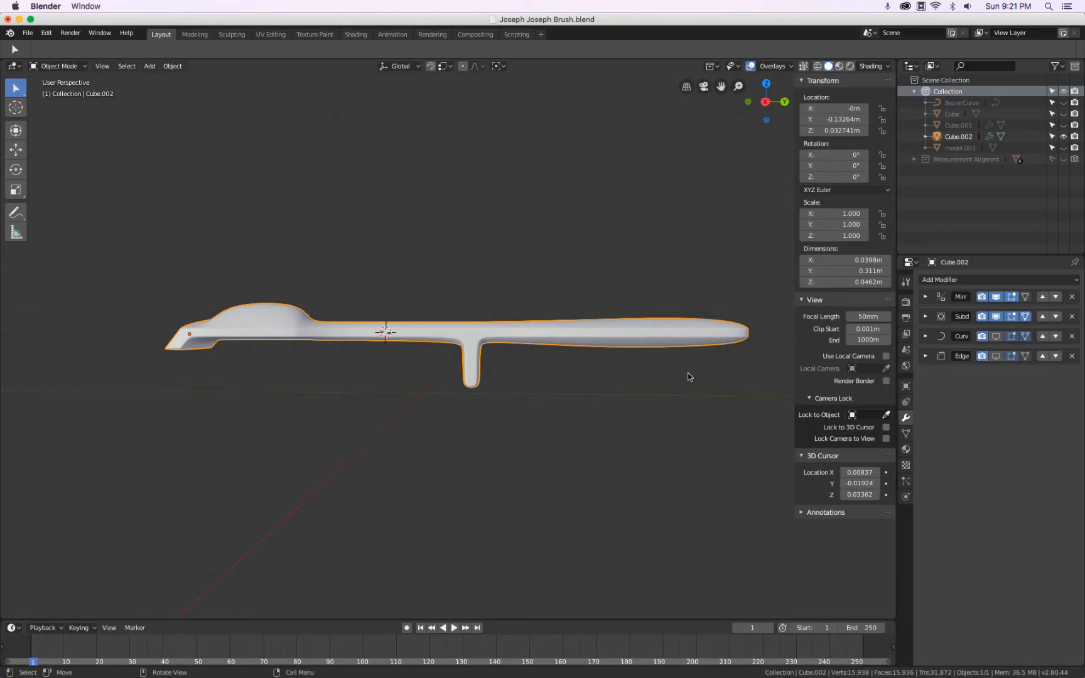
key("KP_7")
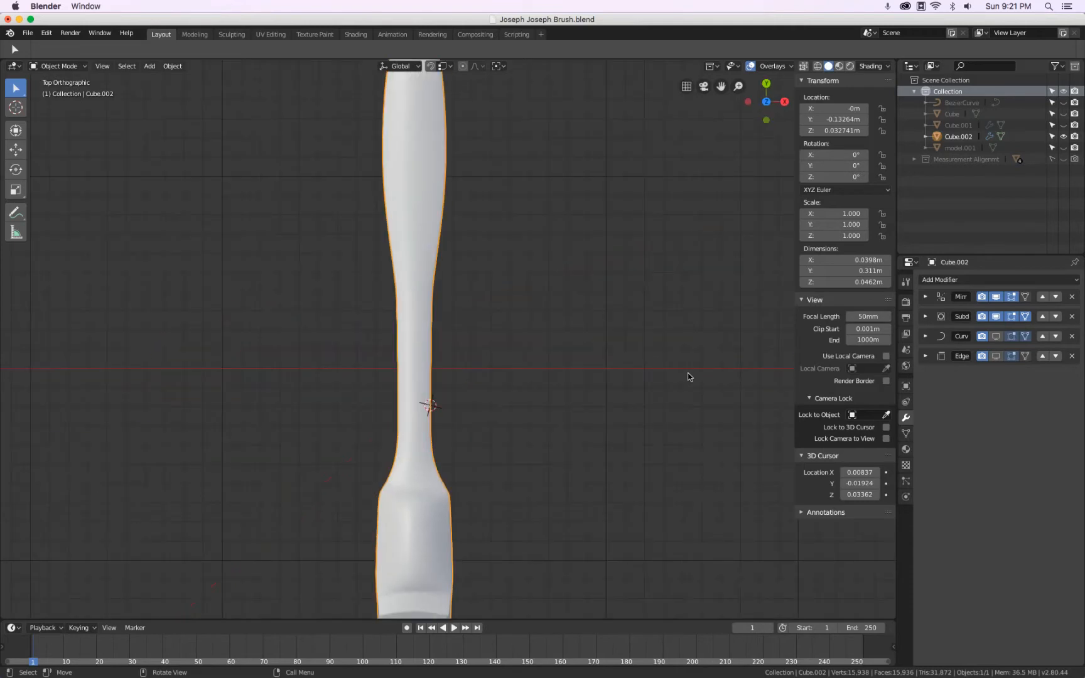
key("KP_3")
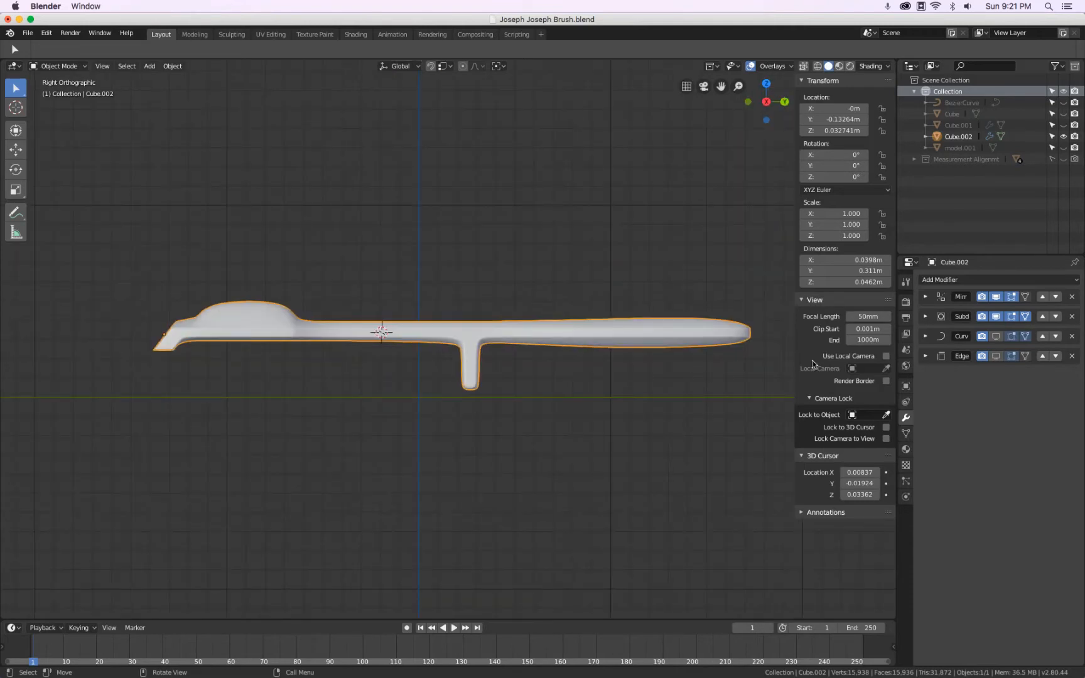
left_click(997, 337)
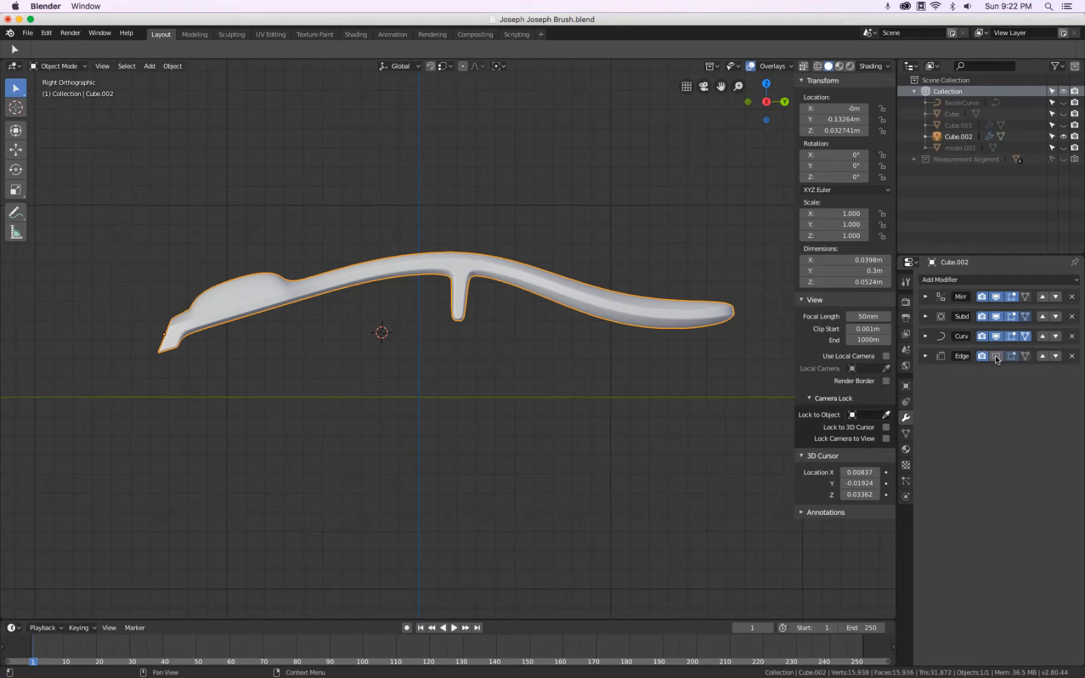
mouse_move(466, 304)
middle_mouse_down()
mouse_move(508, 342)
mouse_move(497, 377)
mouse_move(478, 289)
mouse_move(466, 290)
middle_mouse_up()
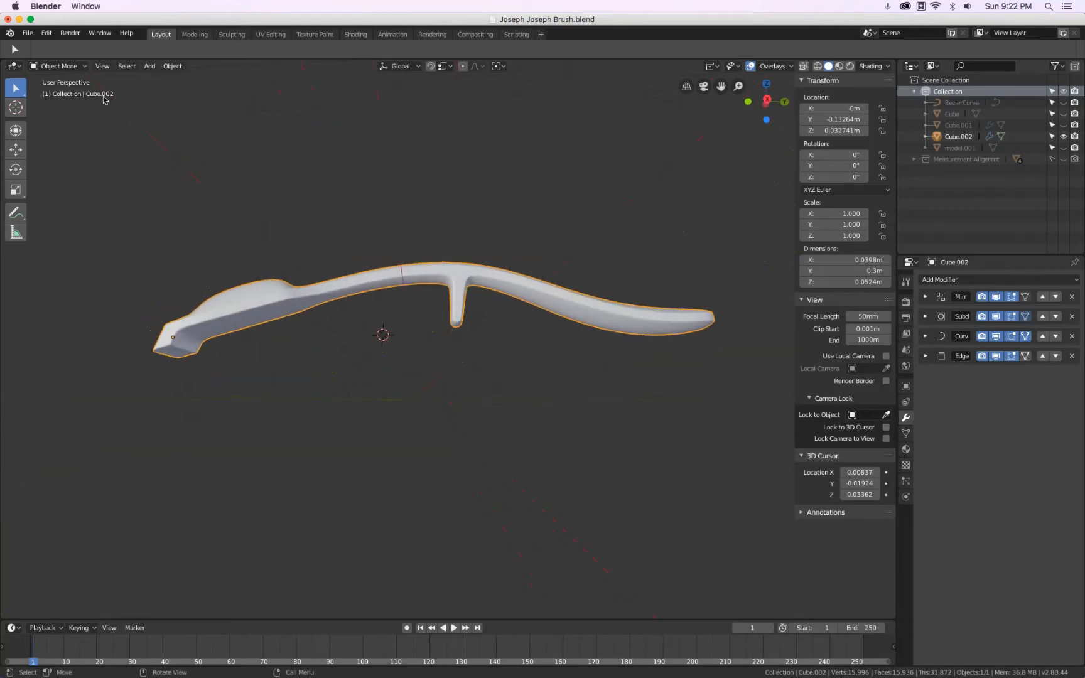
Switch to Chrome and view the Brush Scan folder inside the Joseph Joseph Brush folder in Google Drive.
left_click(19, 19)
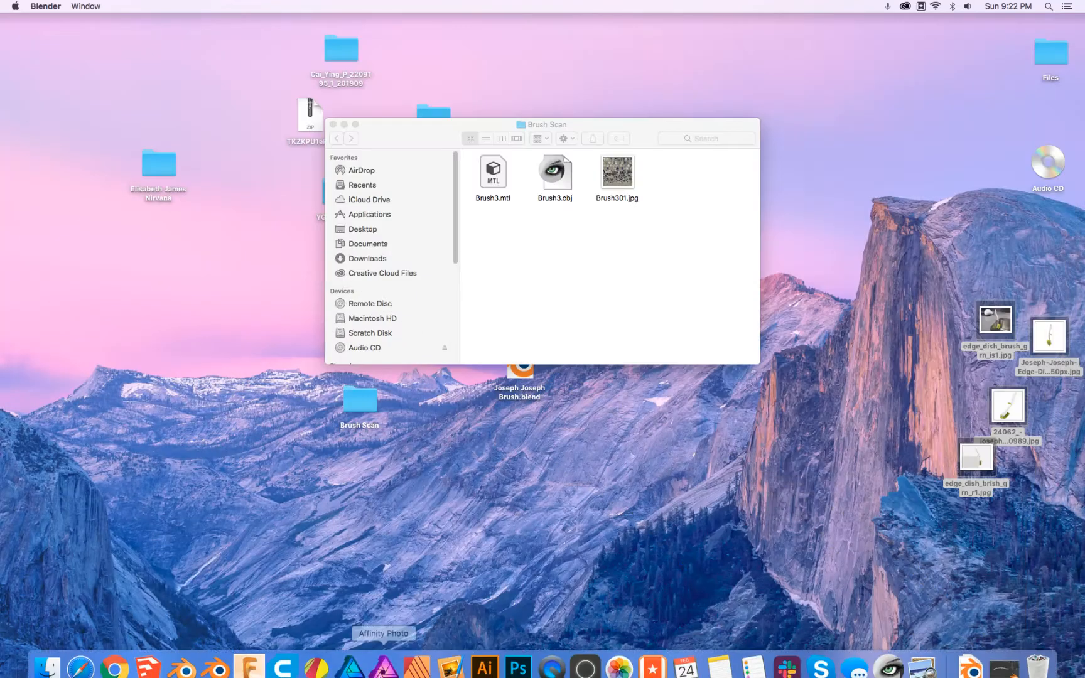
left_click(115, 664)
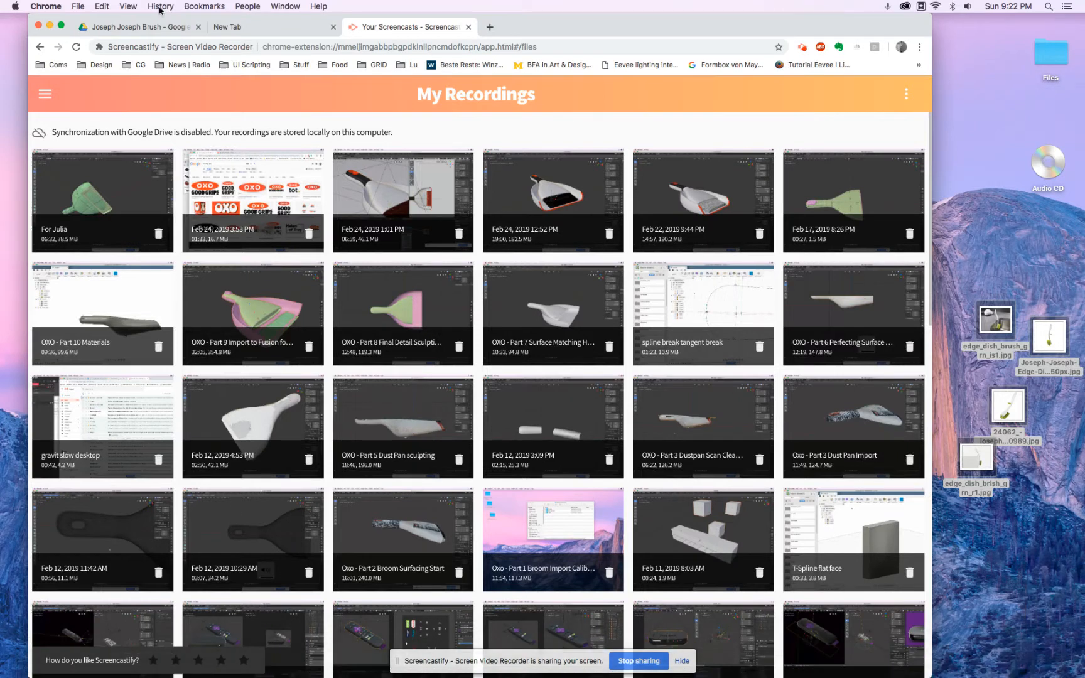
left_click(157, 27)
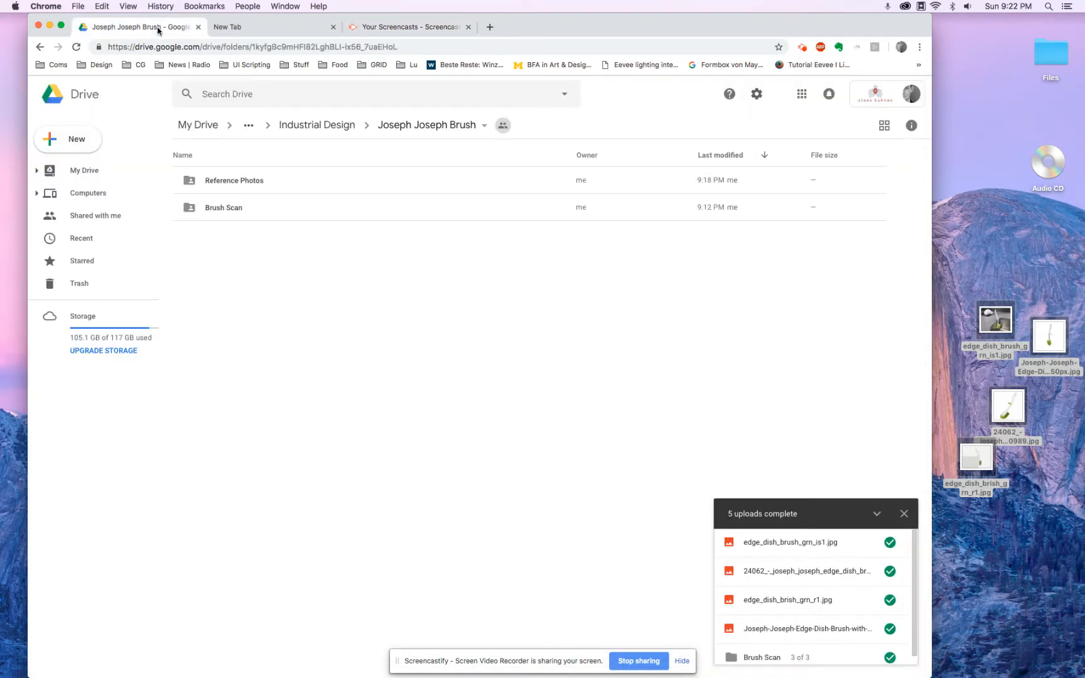
double_click(223, 213)
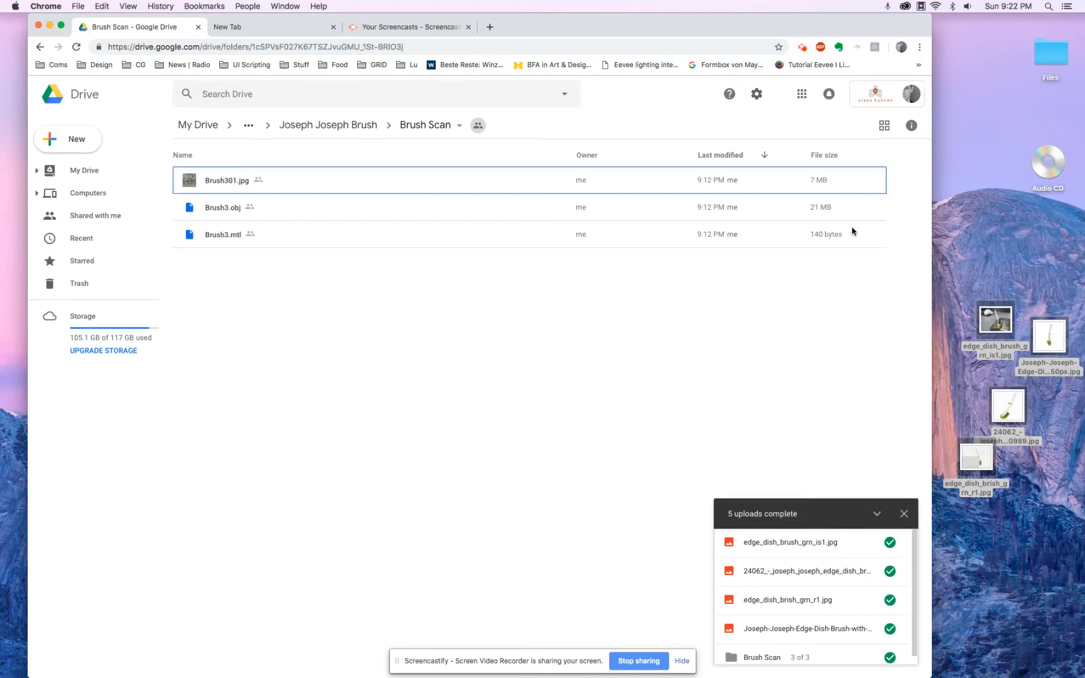
Hide Chrome, close the Brush Scan Finder window and move Joseph Joseph Brush.blend nearer the reference photos on the desktop.
left_click(976, 224, "alt")
left_click(553, 312)
key("super+w")
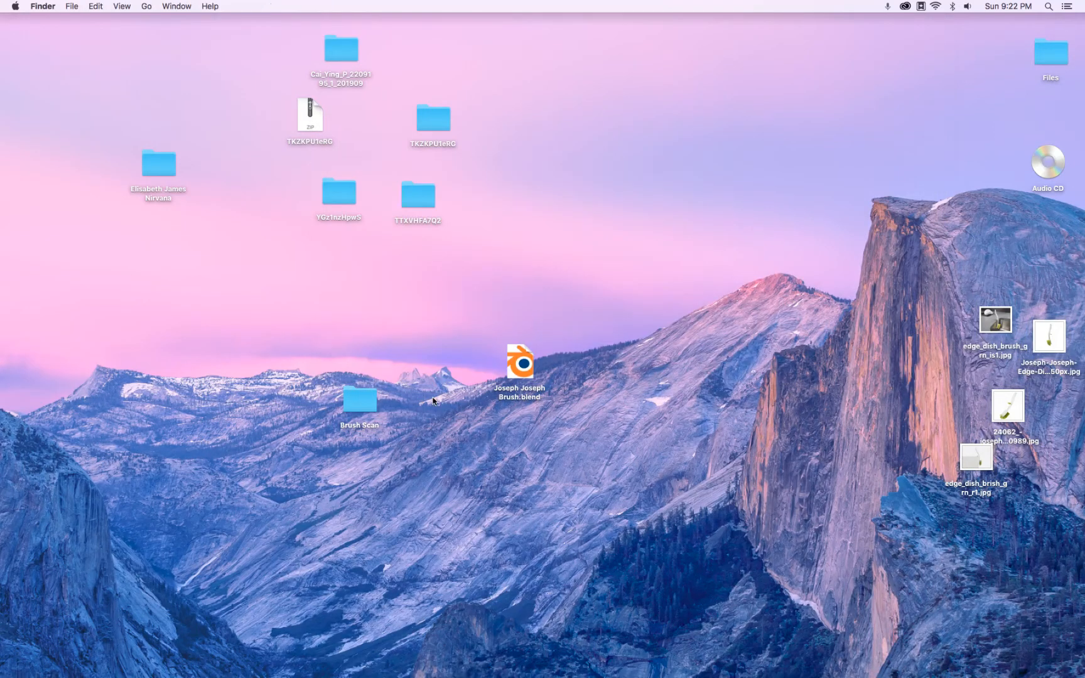
mouse_move(531, 379)
left_mouse_down()
mouse_move(647, 317)
mouse_move(891, 254)
left_mouse_up()
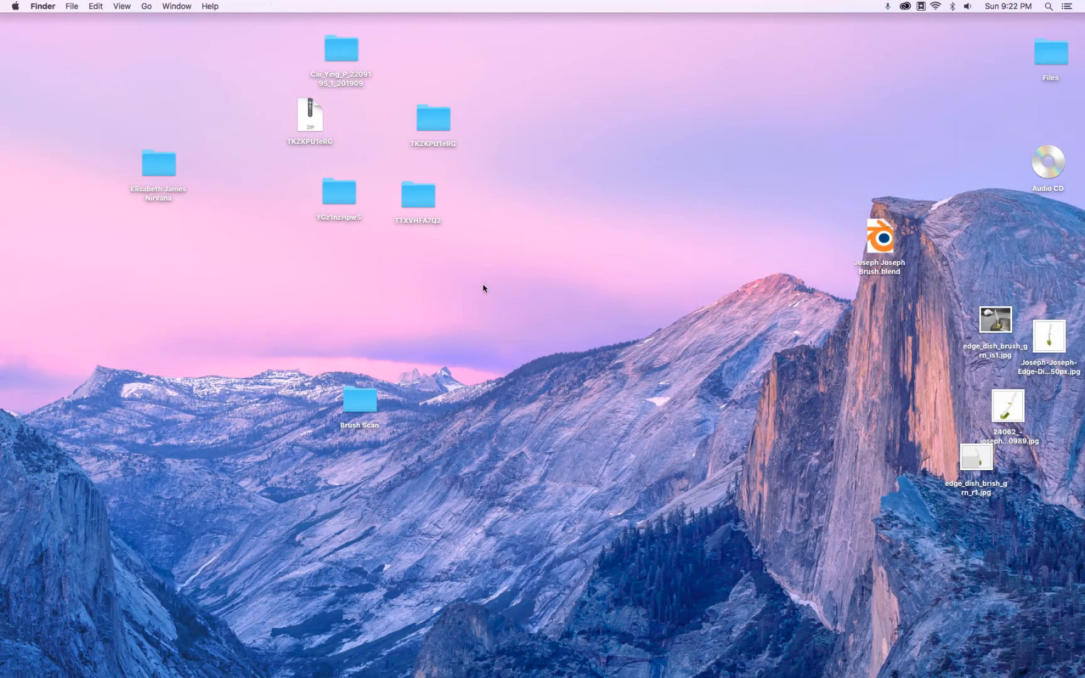
Create a new desktop folder named "Joseph Joseph".
right_click(434, 282)
left_click(455, 290)
type("Joseph")
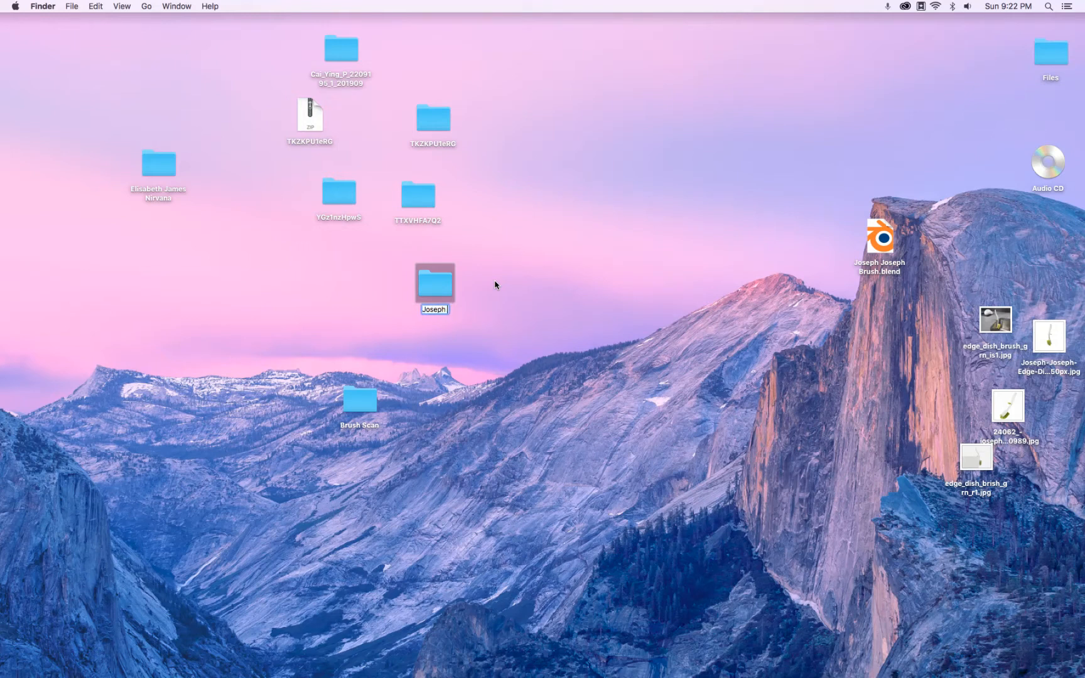
type(" Joseph")
key("Return")
Move the Brush Scan folder into the Joseph Joseph folder and open that folder to check its contents.
mouse_move(369, 423)
left_mouse_down()
mouse_move(405, 385)
mouse_move(429, 294)
left_mouse_up()
double_click(429, 294)
left_click_drag(414, 162, 358, 372)
mouse_move(429, 295)
left_mouse_down()
mouse_move(458, 288)
mouse_move(439, 298)
left_mouse_up()
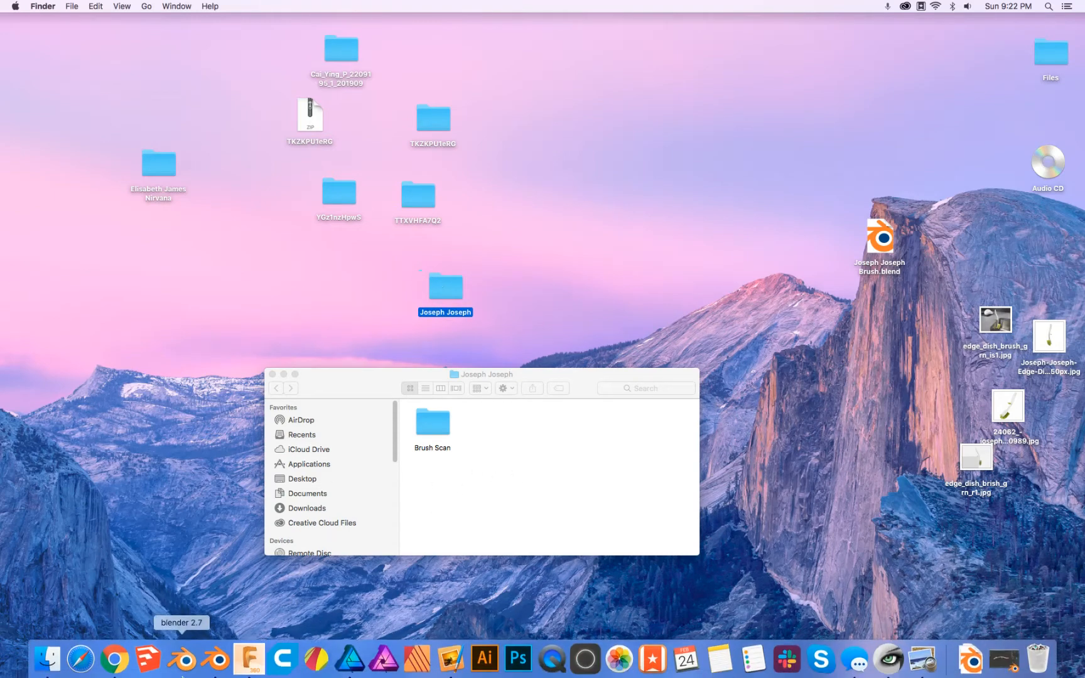
Switch back to Blender and start a new file.
left_click(214, 660)
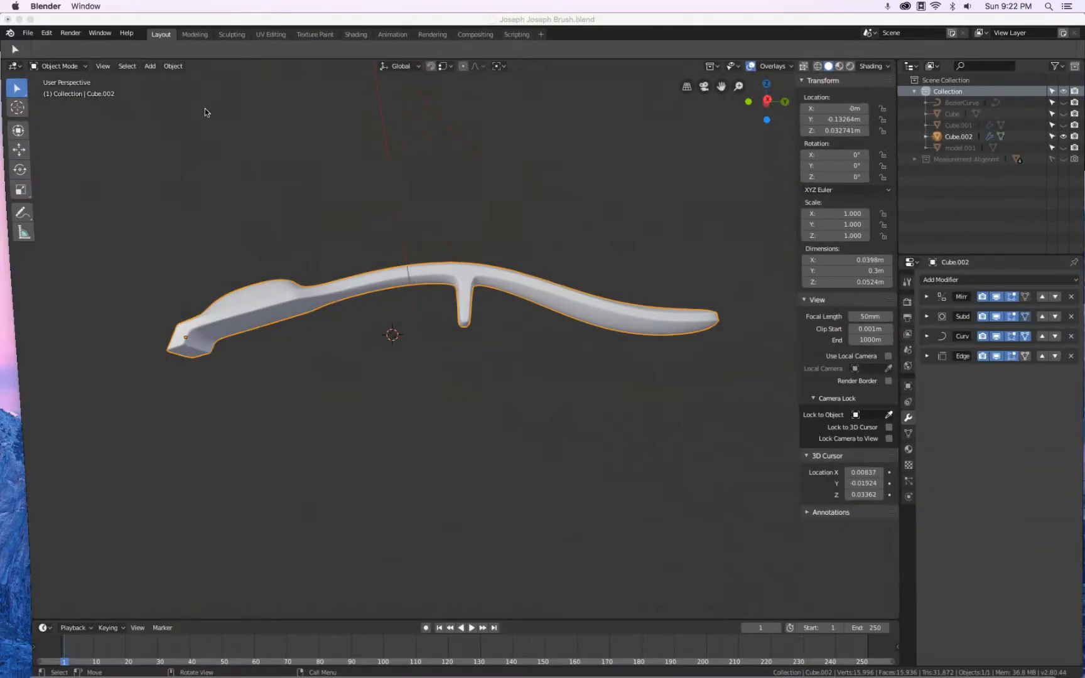
left_click(28, 32)
mouse_move(30, 50)
left_click(167, 45)
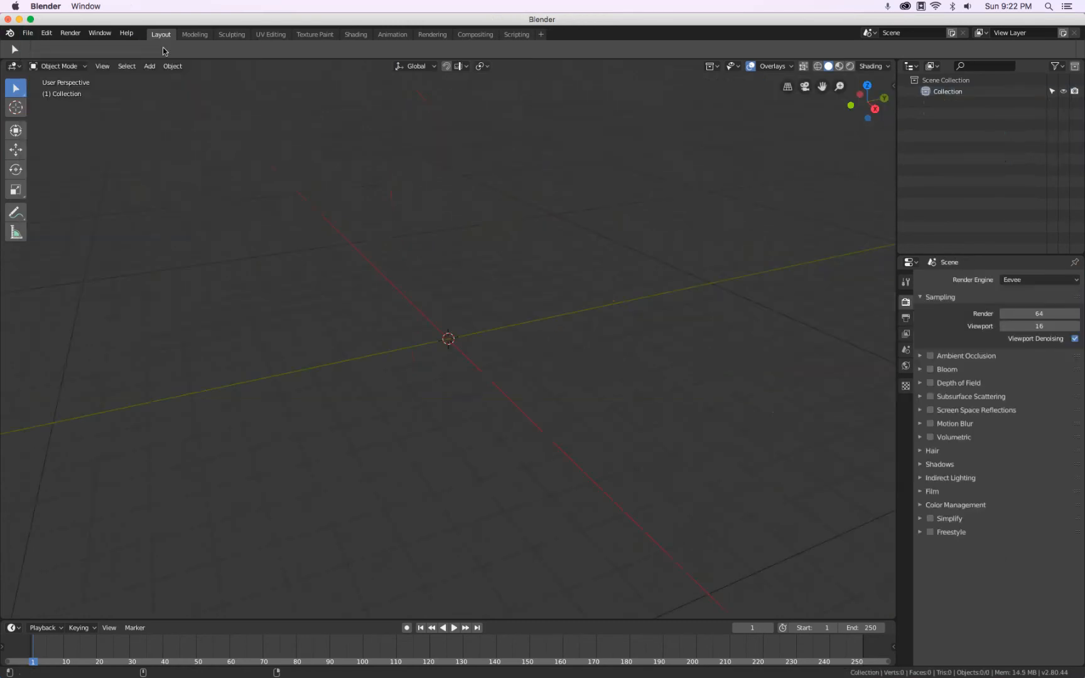
Import the Wavefront file Brush3.obj from Desktop/Joseph Joseph/Brush Scan with the default import options.
left_click(21, 33)
mouse_move(58, 242)
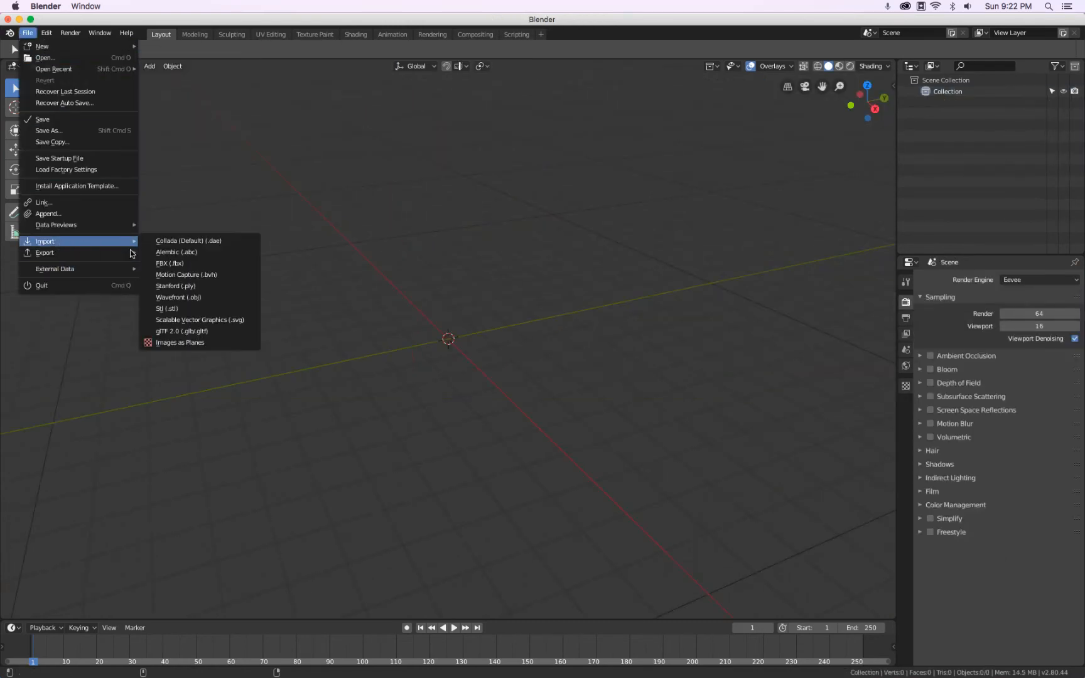
left_click(223, 297)
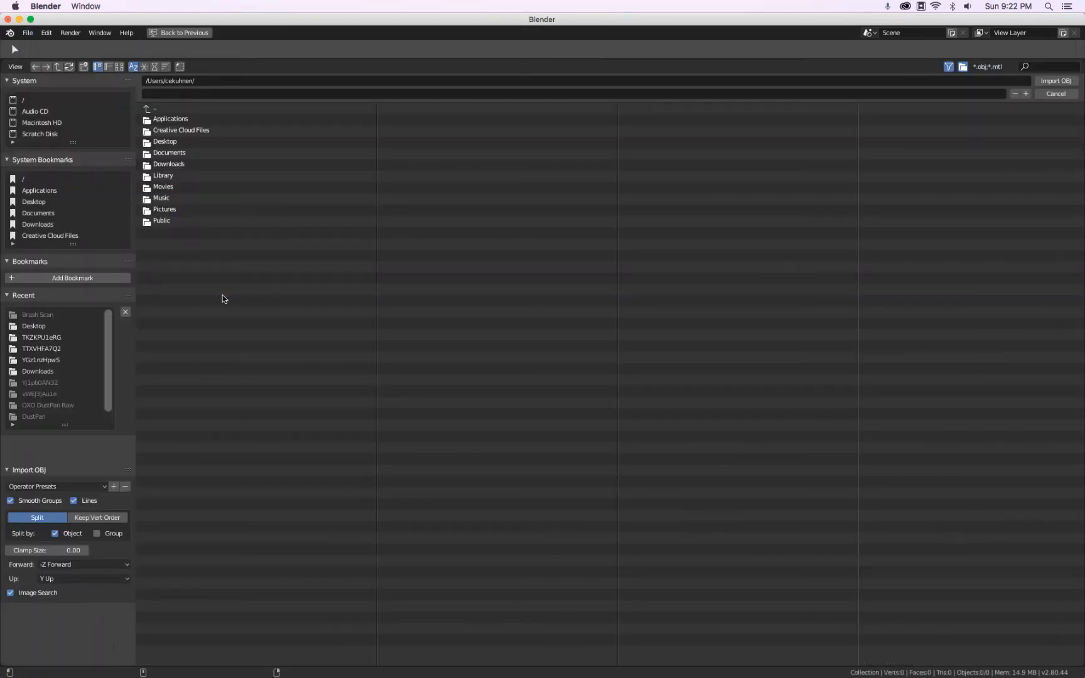
left_click(45, 328)
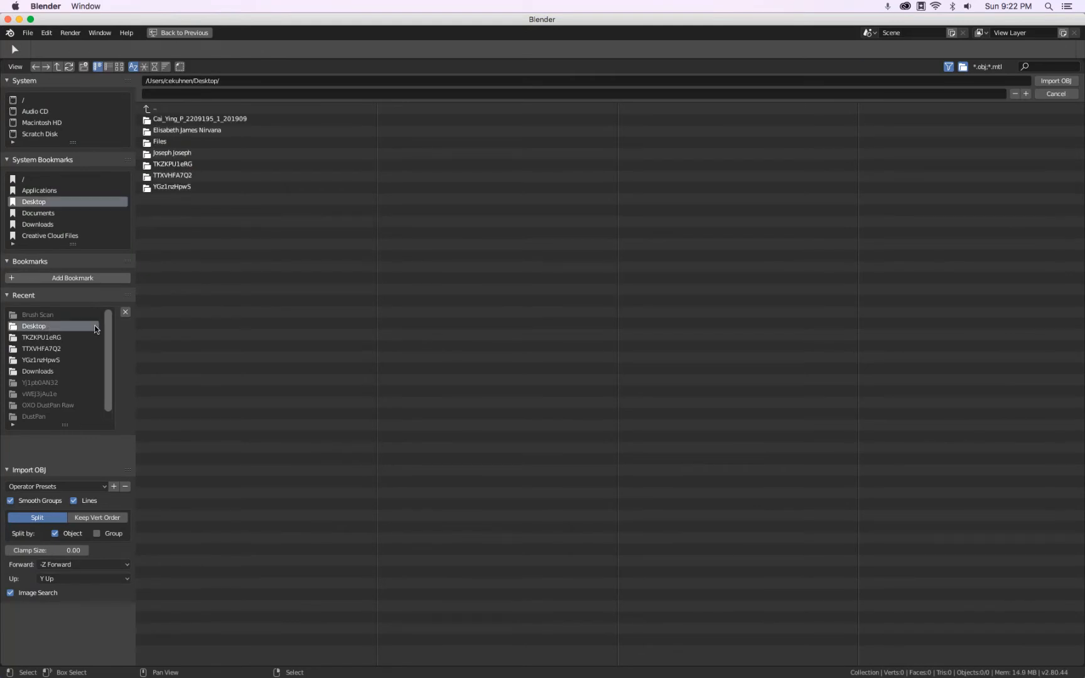
left_click(215, 148)
left_click(204, 119)
left_click(208, 129)
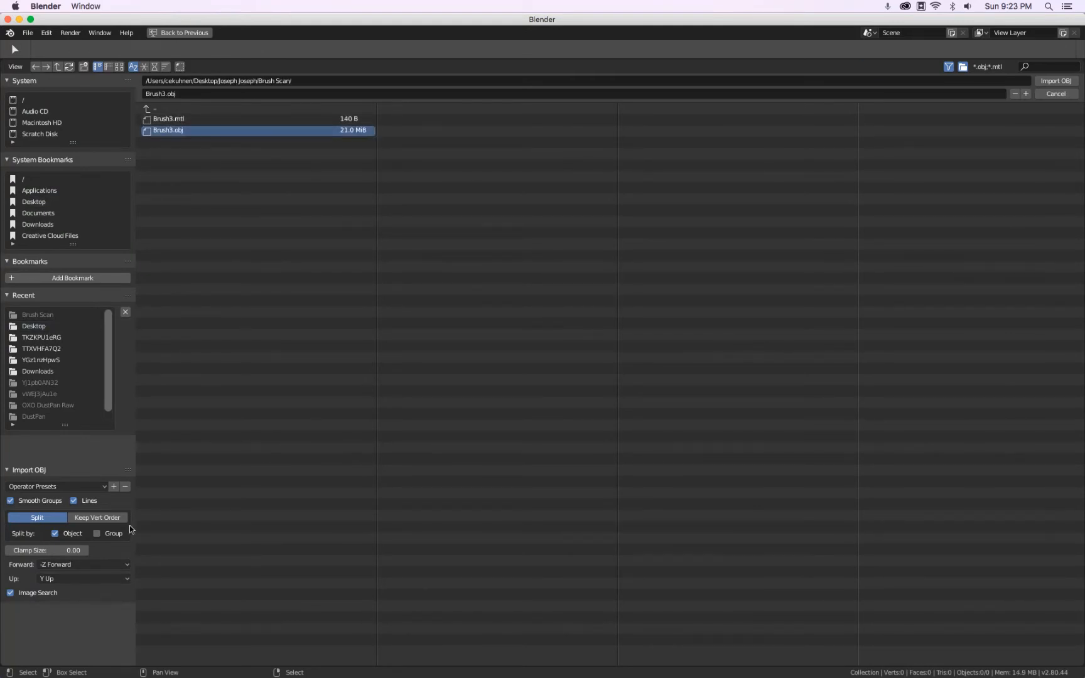
left_click(1061, 81)
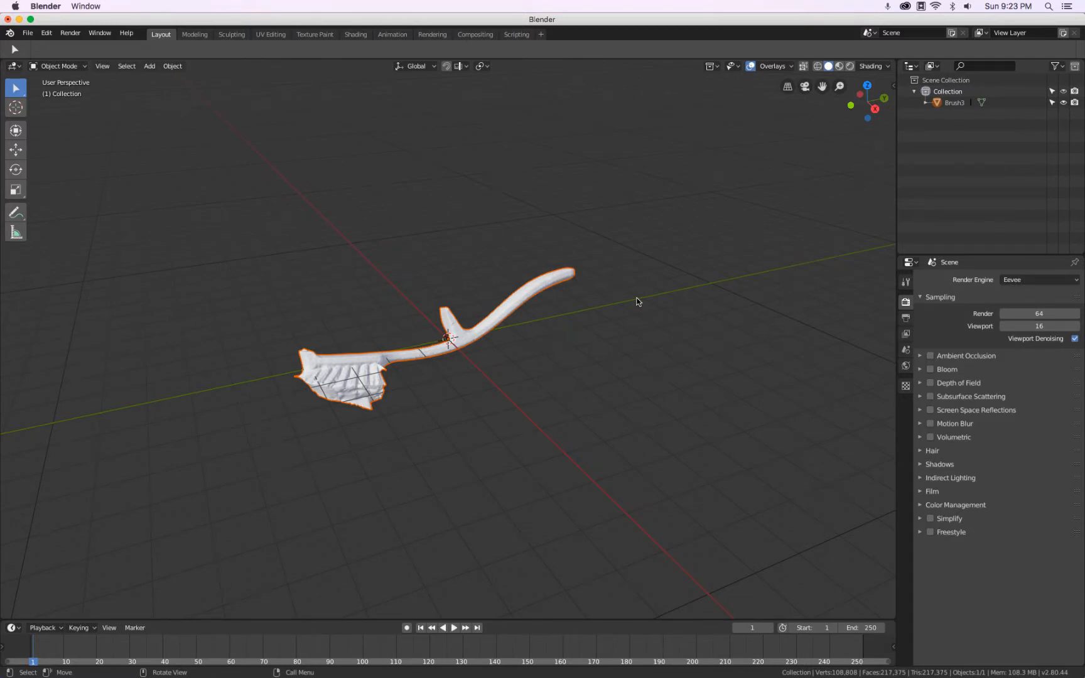
Inspect the imported brush scan from several angles and set the view to front orthographic.
key("KP_1")
mouse_move(530, 325)
middle_mouse_down()
mouse_move(402, 300)
mouse_move(484, 317)
mouse_move(599, 368)
mouse_move(675, 332)
middle_mouse_up()
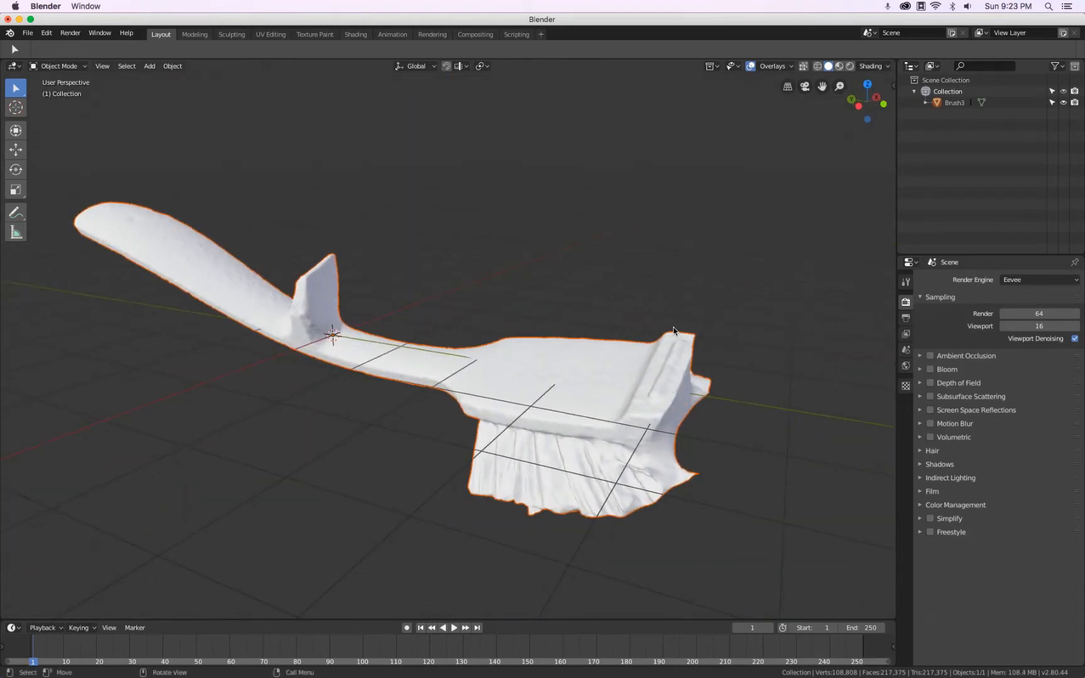
scroll(668, 362, "down", 3)
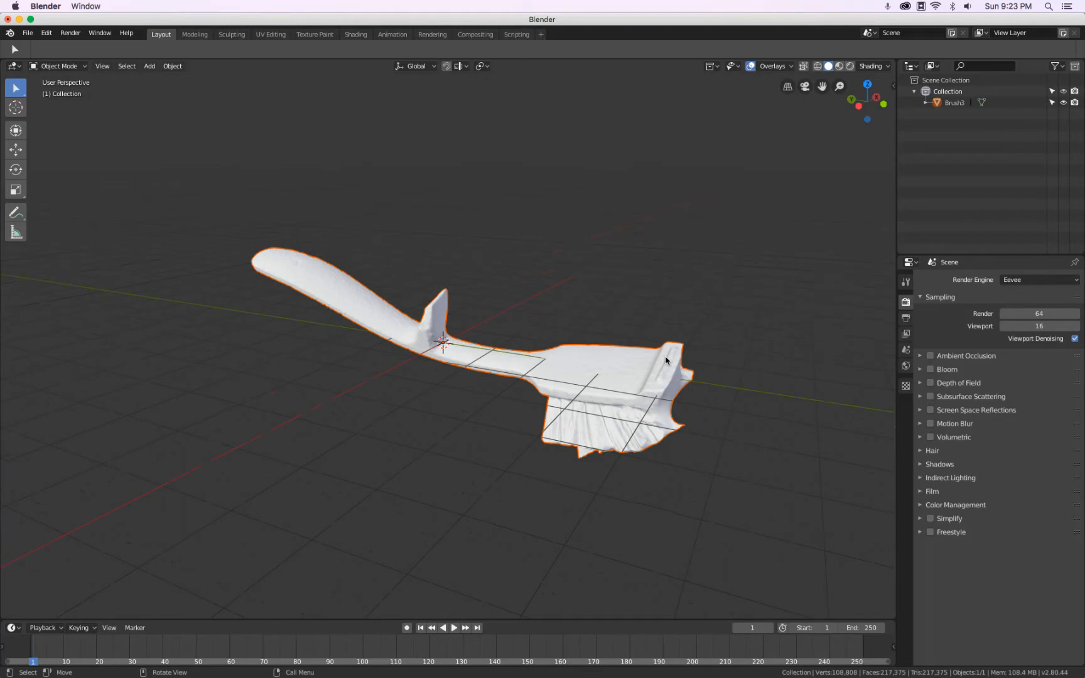
key("KP_1")
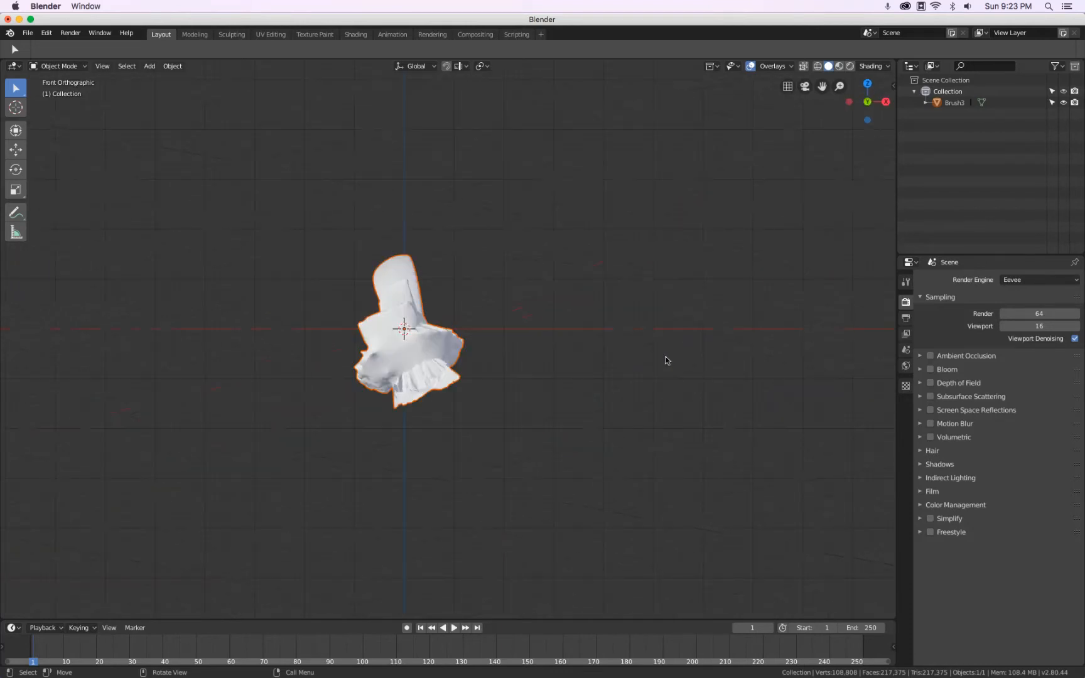
In the front view, rotate the brush scan by about 19° so its tilted body stands upright.
scroll(459, 291, "up", 2)
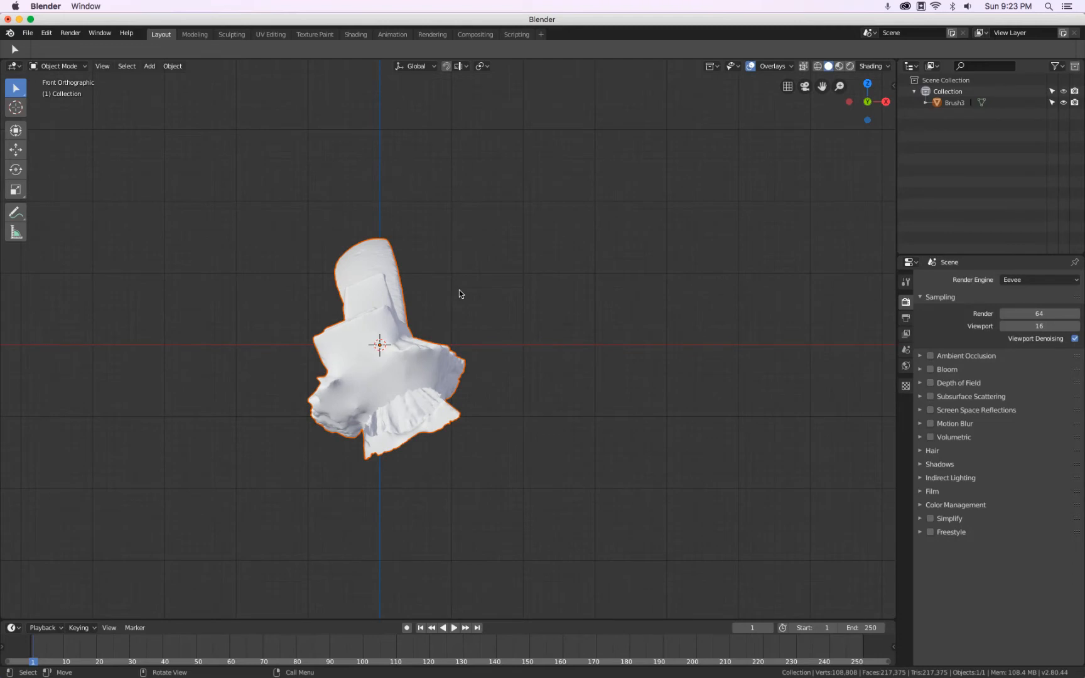
scroll(408, 189, "up", 2)
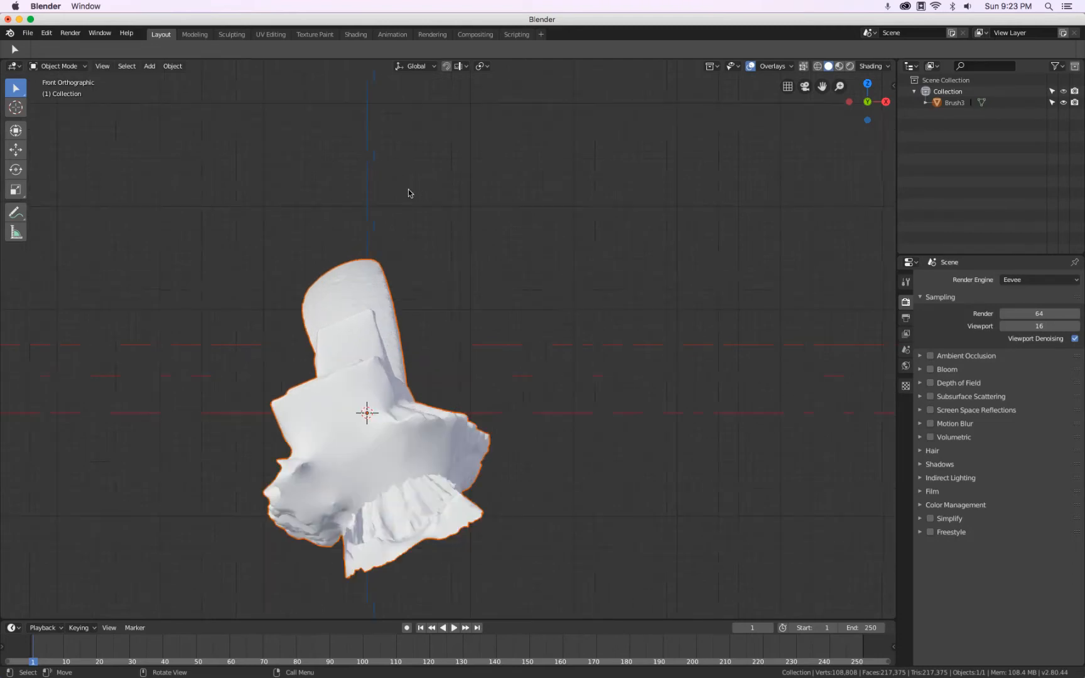
key("r")
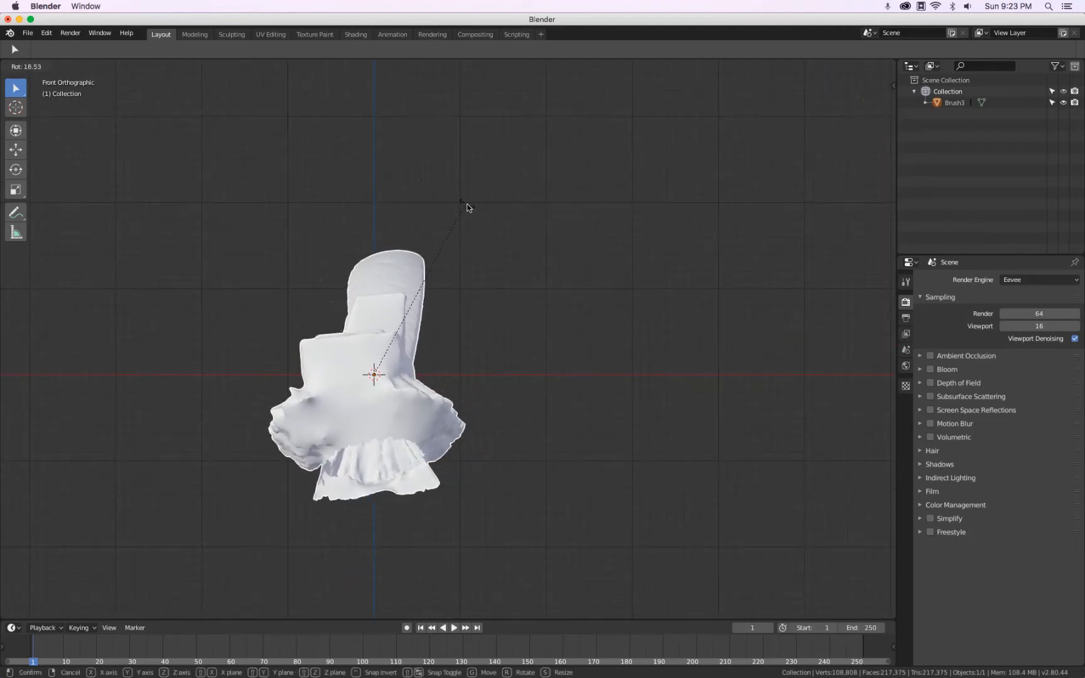
left_click(475, 213)
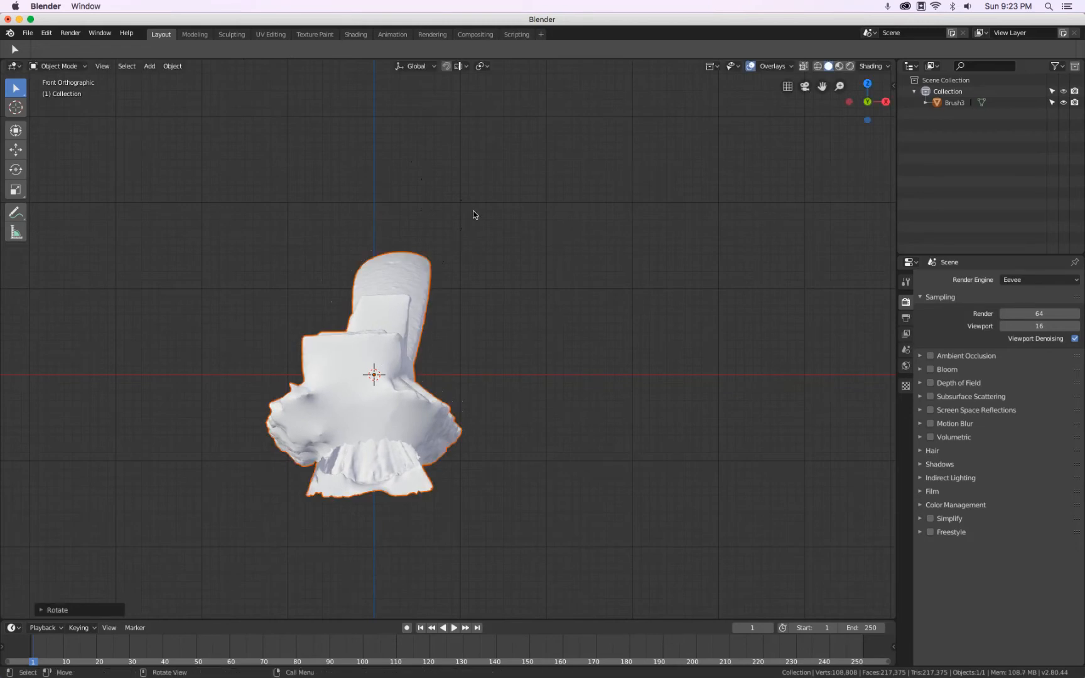
Rotate the brush scan about 4° around the global Z axis, then fine-tune its upright rotation in the front view.
key("r")
key("z")
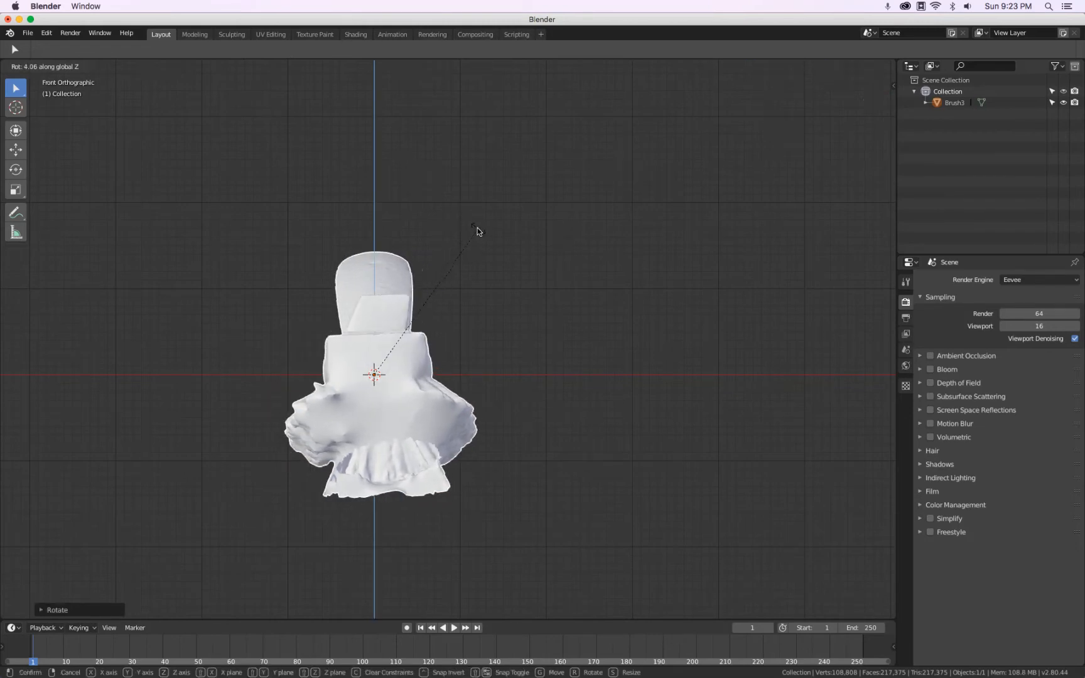
scroll(418, 216, "up", 1)
key("r")
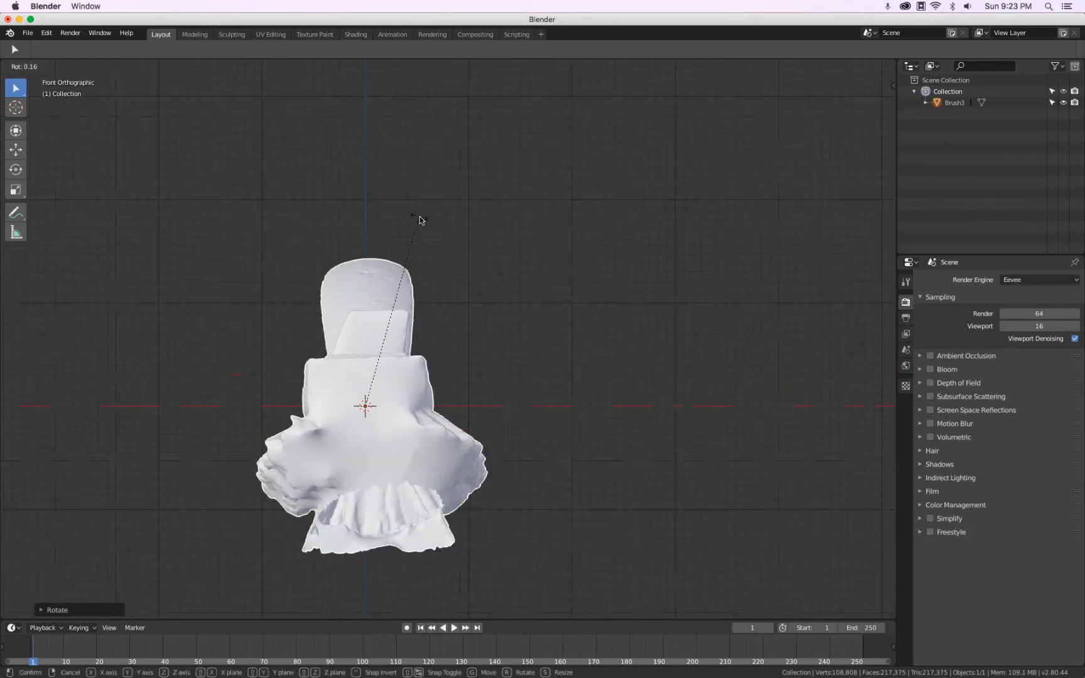
left_click(423, 222)
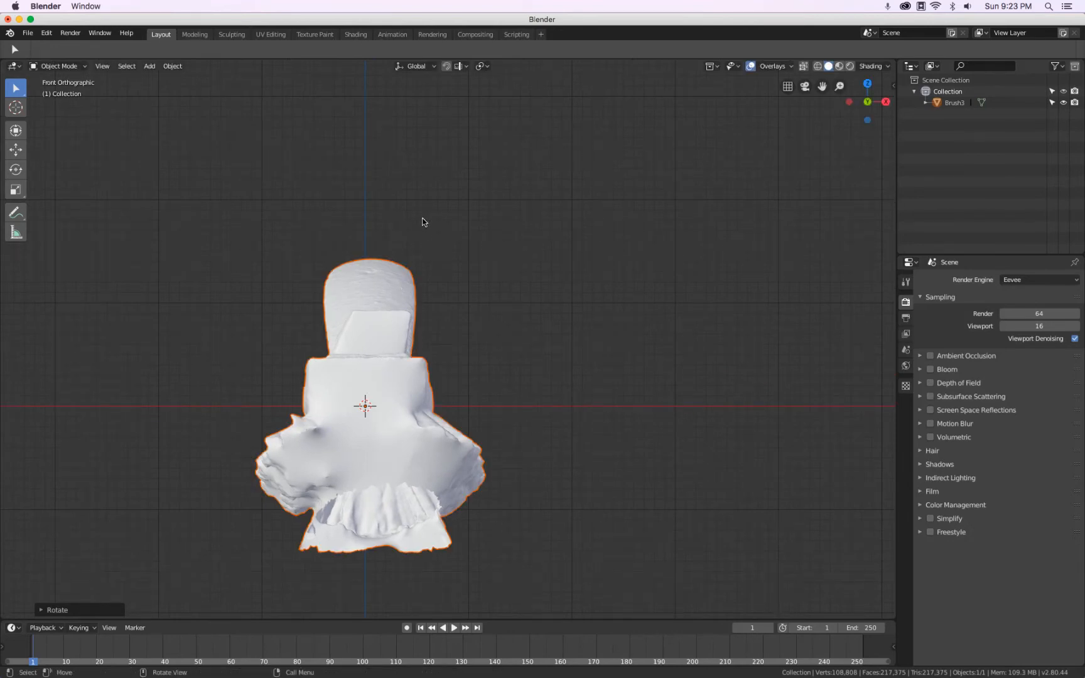
From the right orthographic view, rotate the brush scan to turn it over so the bristles face upward.
scroll(366, 365, "up", 5)
scroll(366, 366, "down", 4)
key("KP_3")
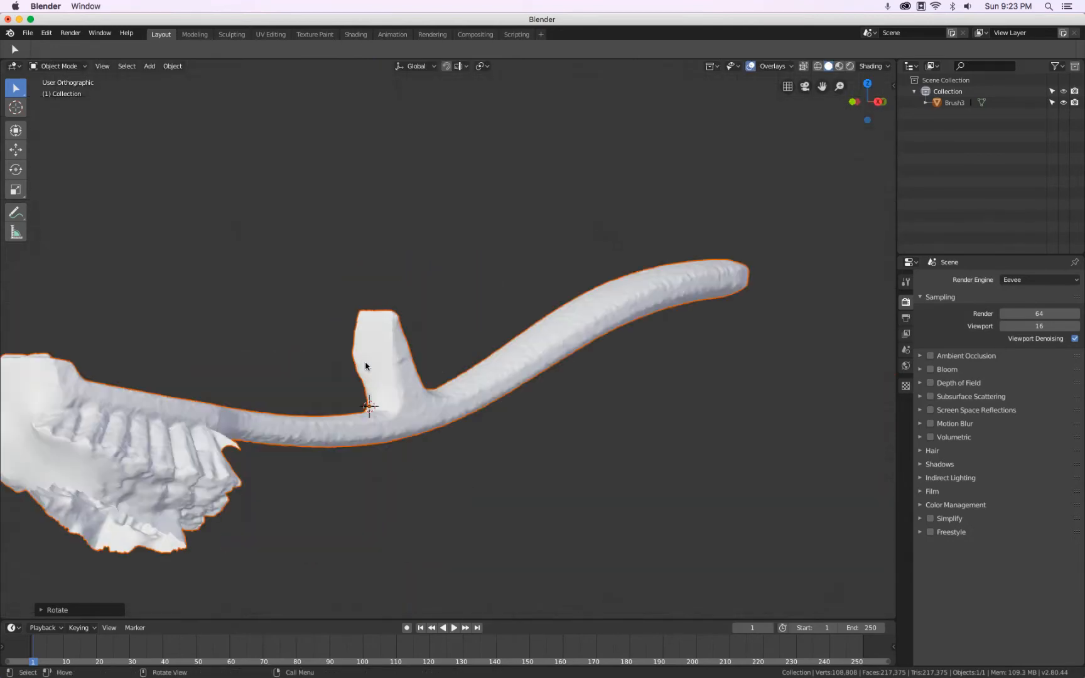
scroll(368, 366, "down", 3)
middle_click_drag(367, 366, 450, 295, "shift")
scroll(376, 302, "up", 4)
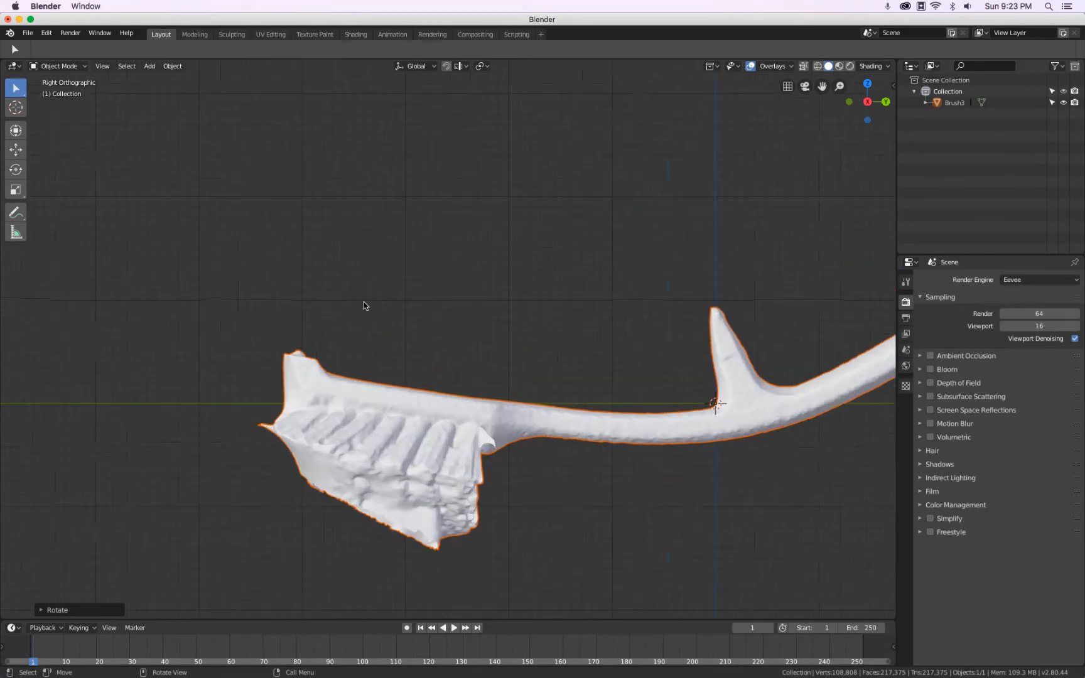
key("r")
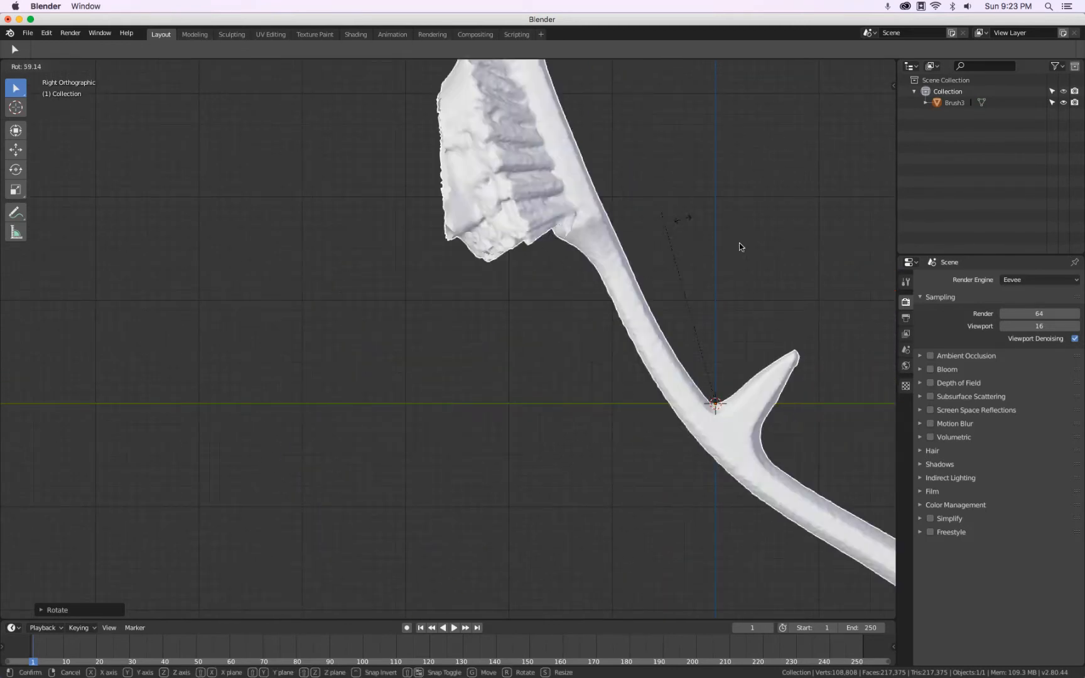
left_click(839, 472)
Rotate the brush scan by about -23.5° in the right view to level the brush head's back with the Y axis, and check its end edge.
middle_click_drag(778, 417, 448, 315, "shift")
scroll(787, 448, "up", 3)
key("r")
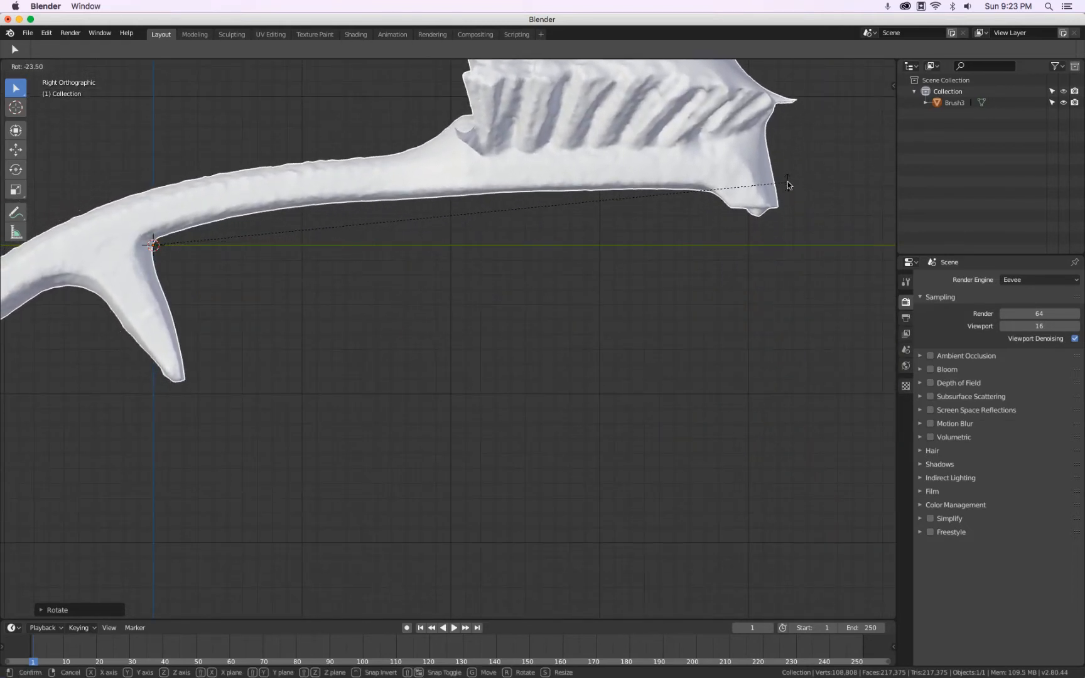
left_click(787, 190)
scroll(788, 189, "up", 2)
middle_click_drag(787, 190, 743, 262, "shift")
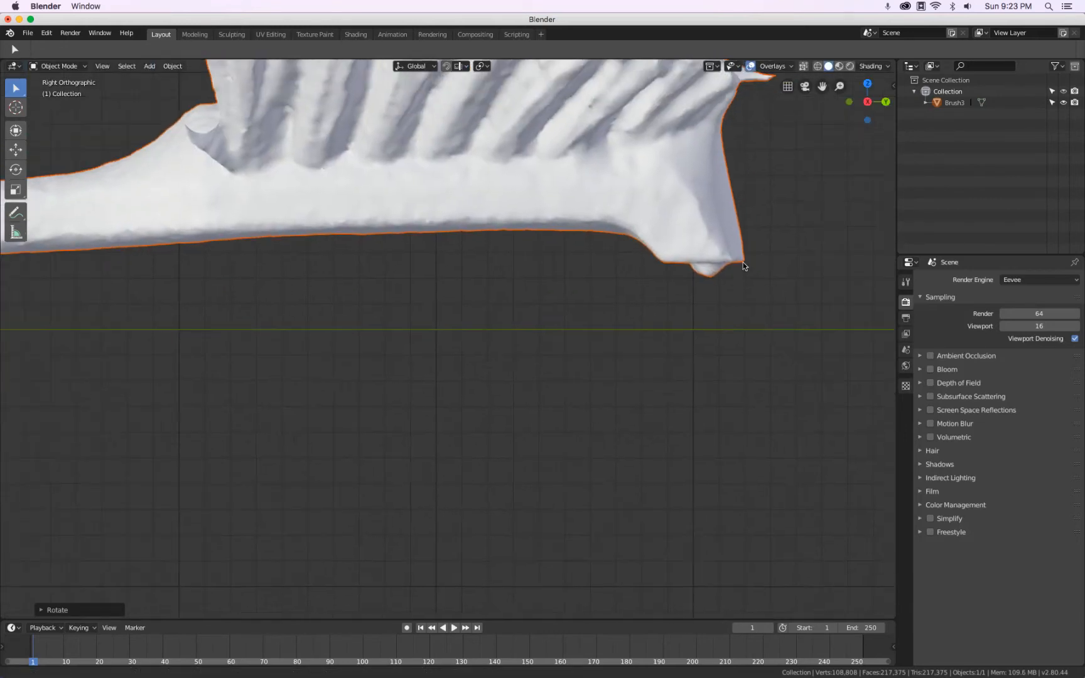
scroll(607, 324, "up", 3)
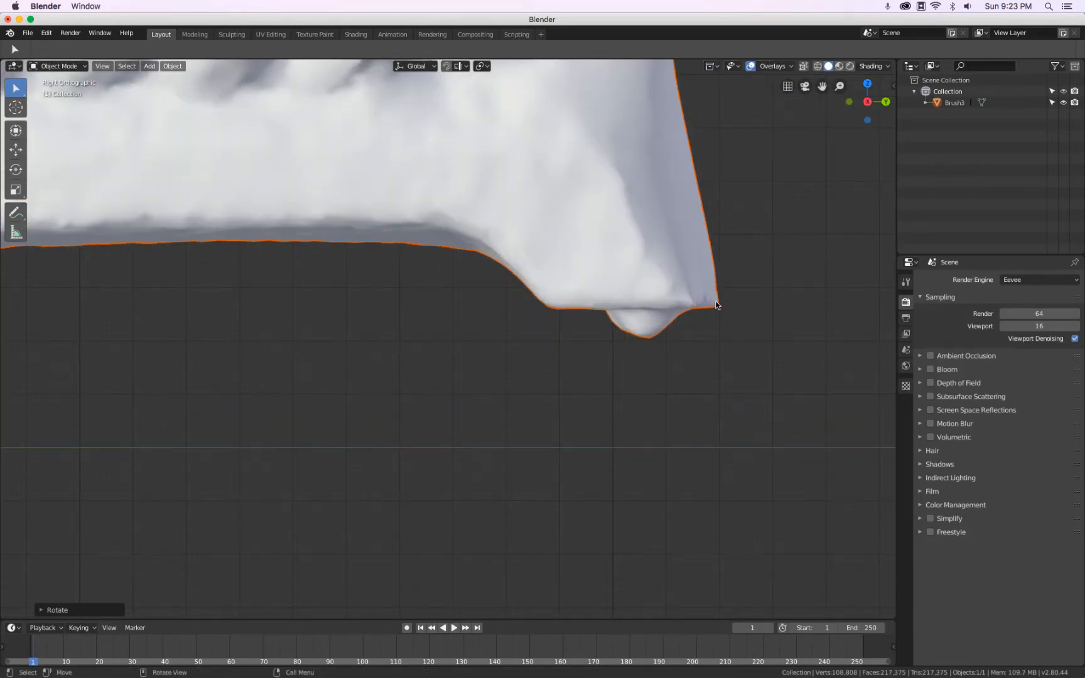
scroll(717, 306, "up", 2)
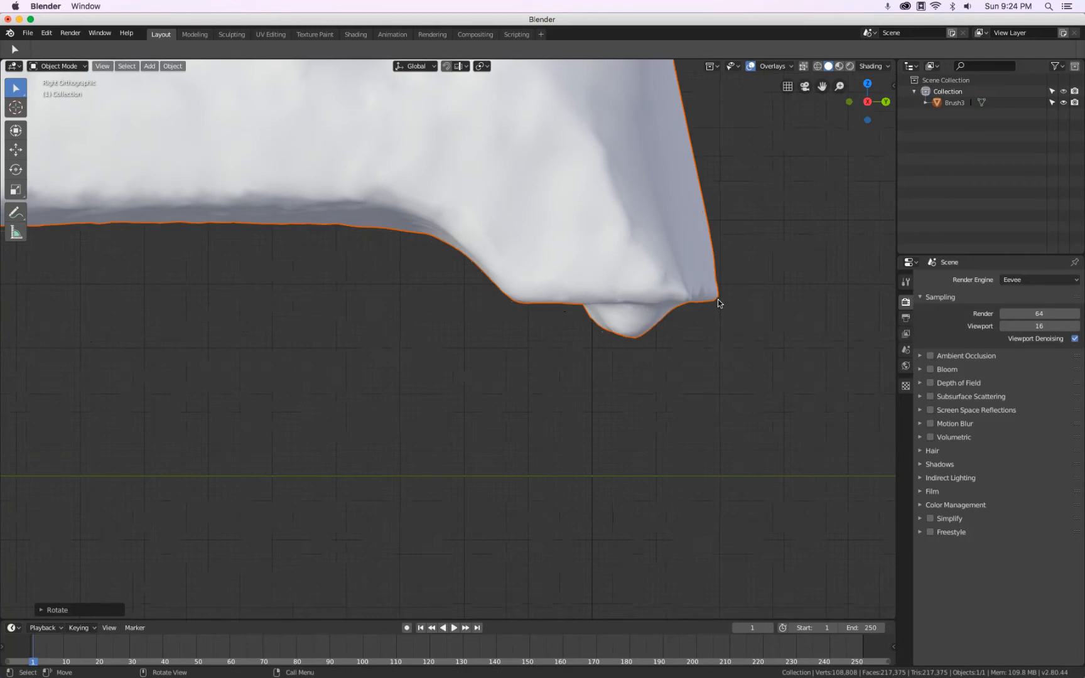
scroll(718, 302, "down", 5)
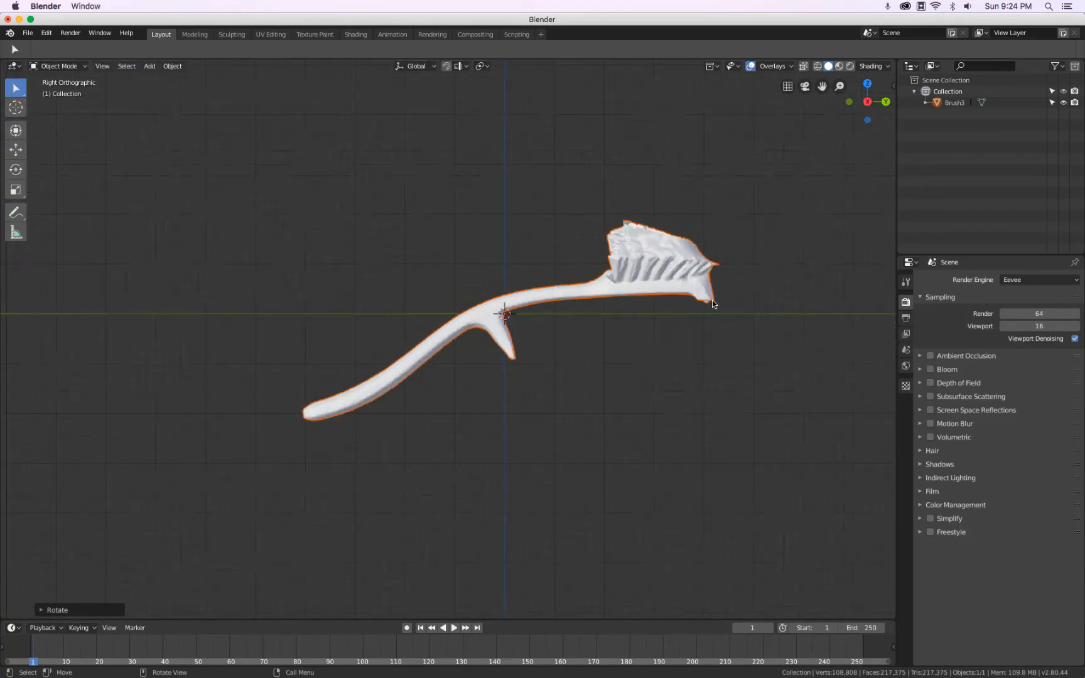
scroll(712, 304, "down", 1)
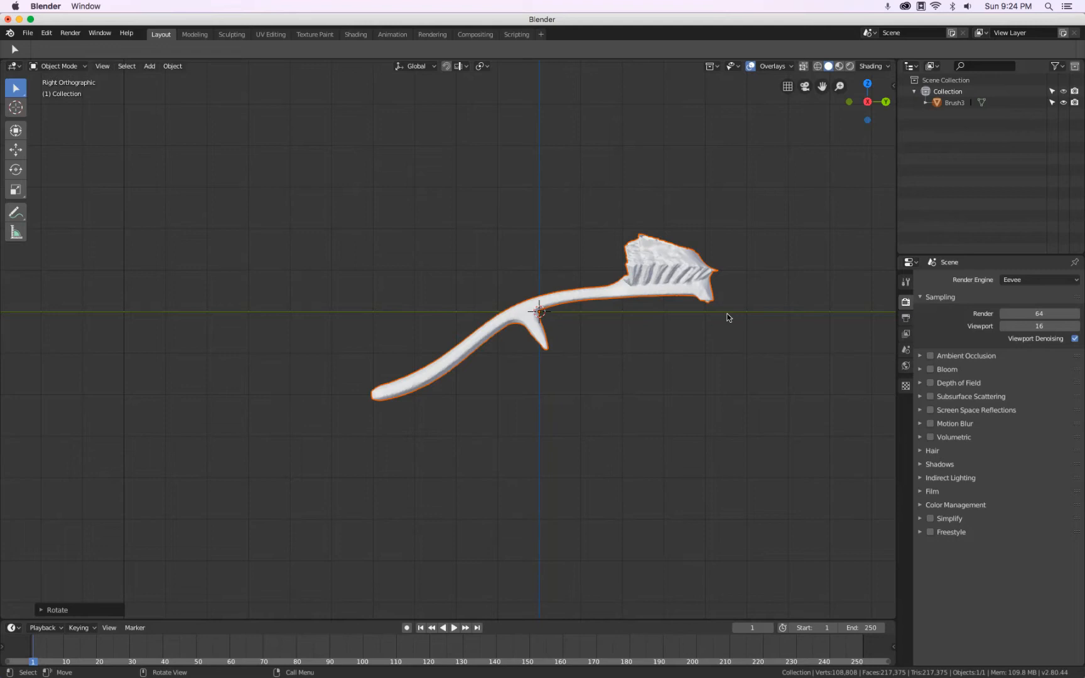
Snap the 3D cursor to the world origin and add a mesh plane there.
middle_click_drag(729, 317, 707, 326)
key("shift+s")
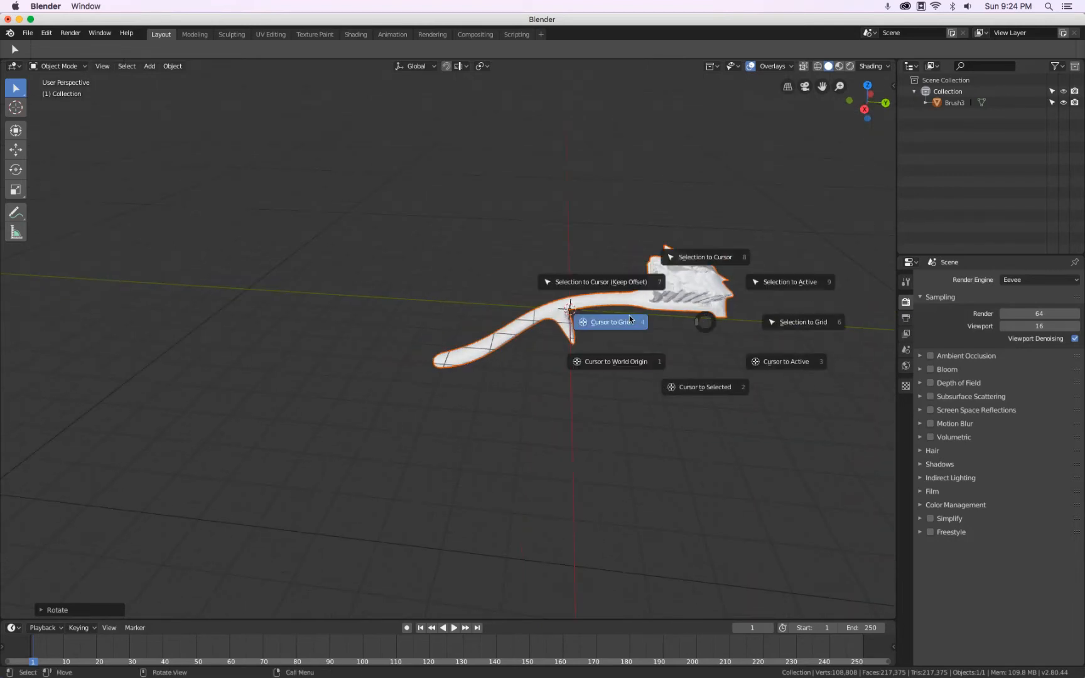
left_click(637, 367)
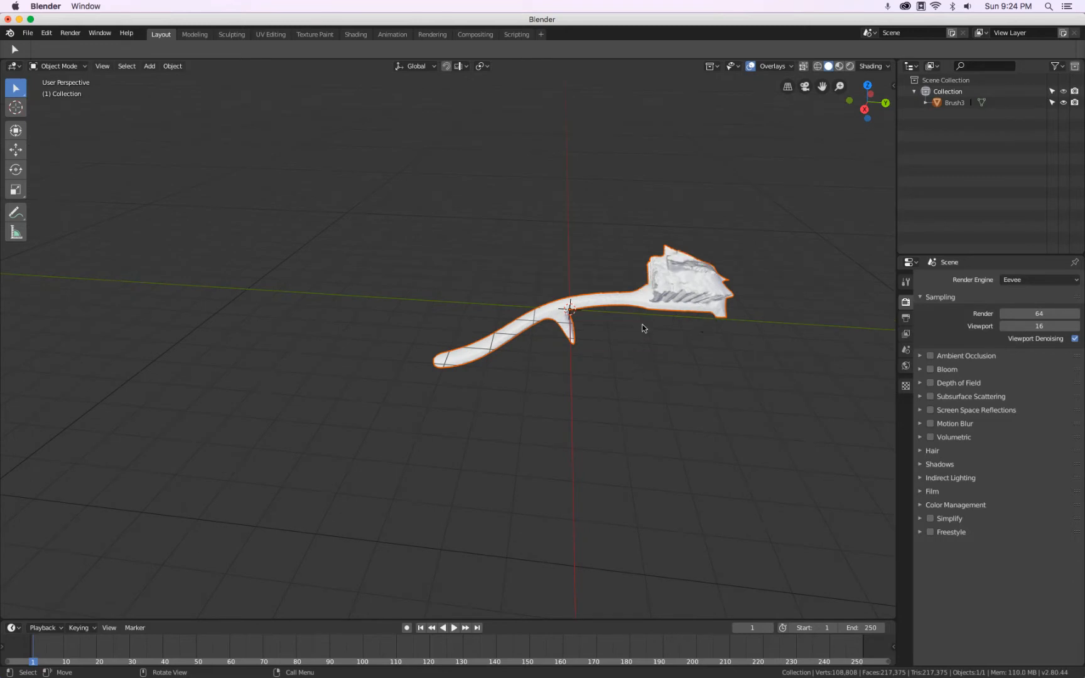
key("shift+a")
mouse_move(642, 324)
left_click(686, 326)
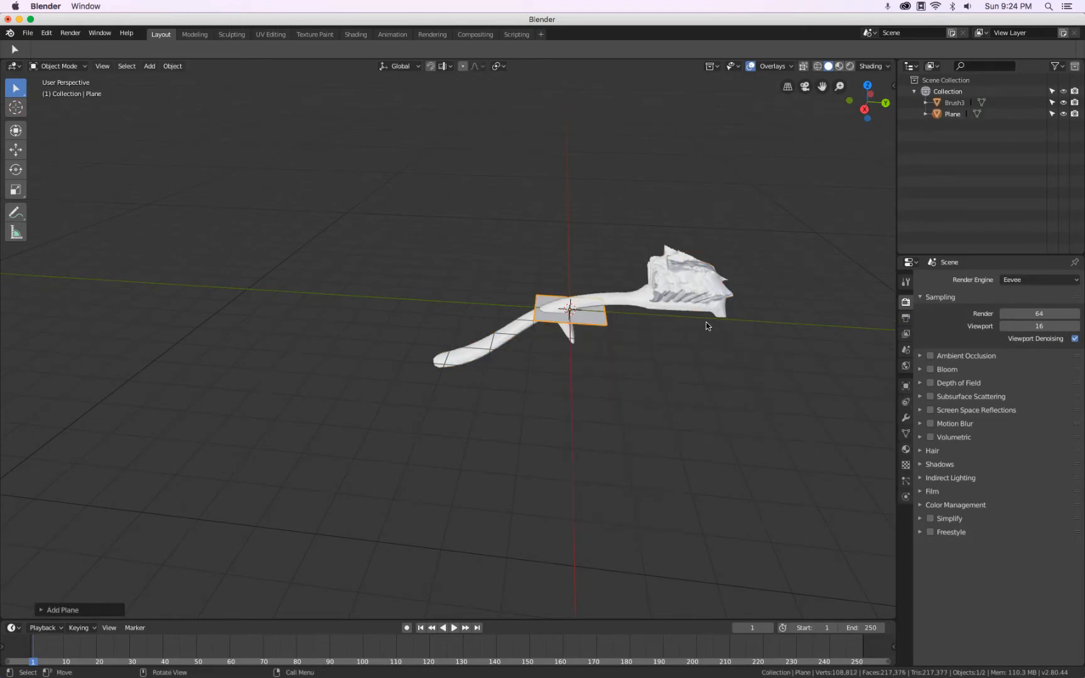
Set the plane's dimensions to 36 mm in X and 12 mm in Y.
key("n")
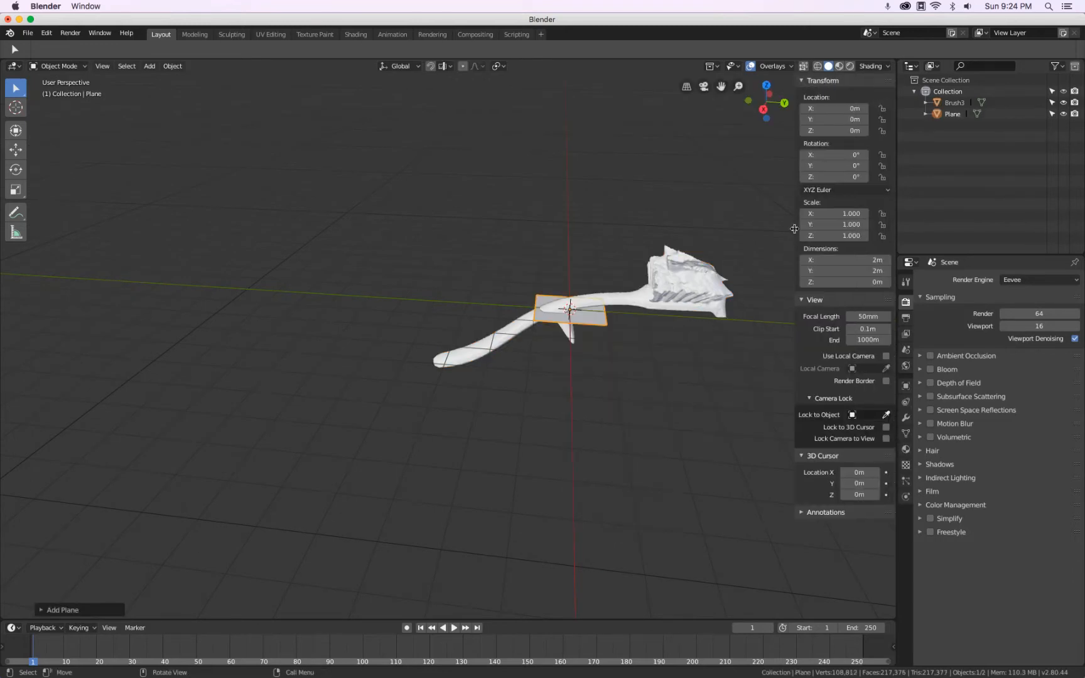
left_click(840, 272)
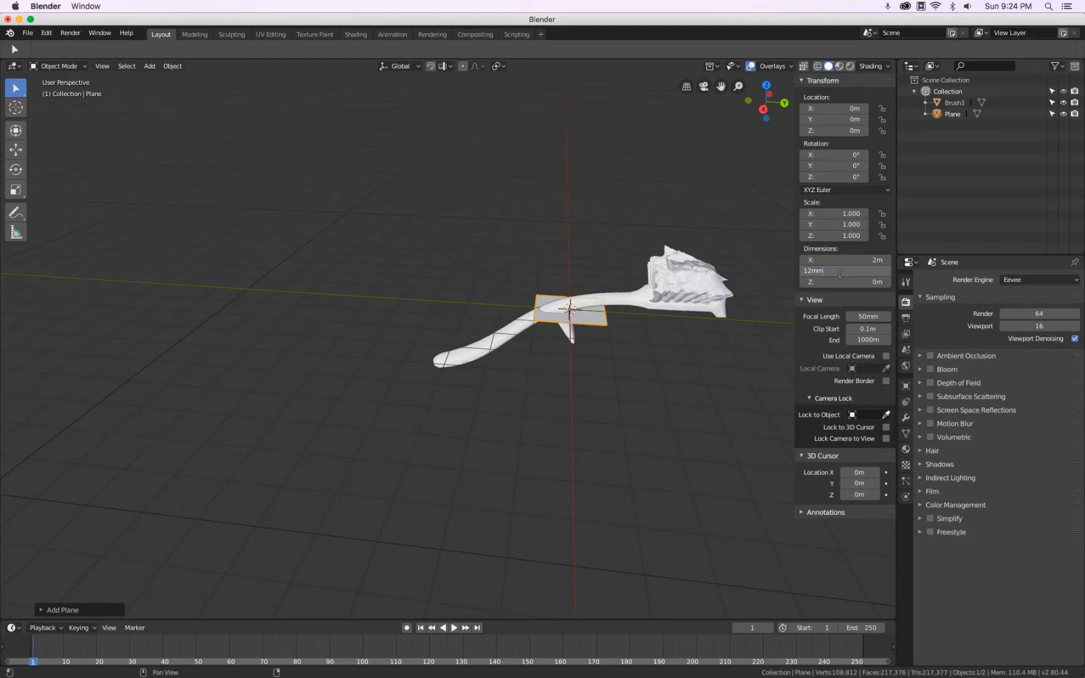
key("Return")
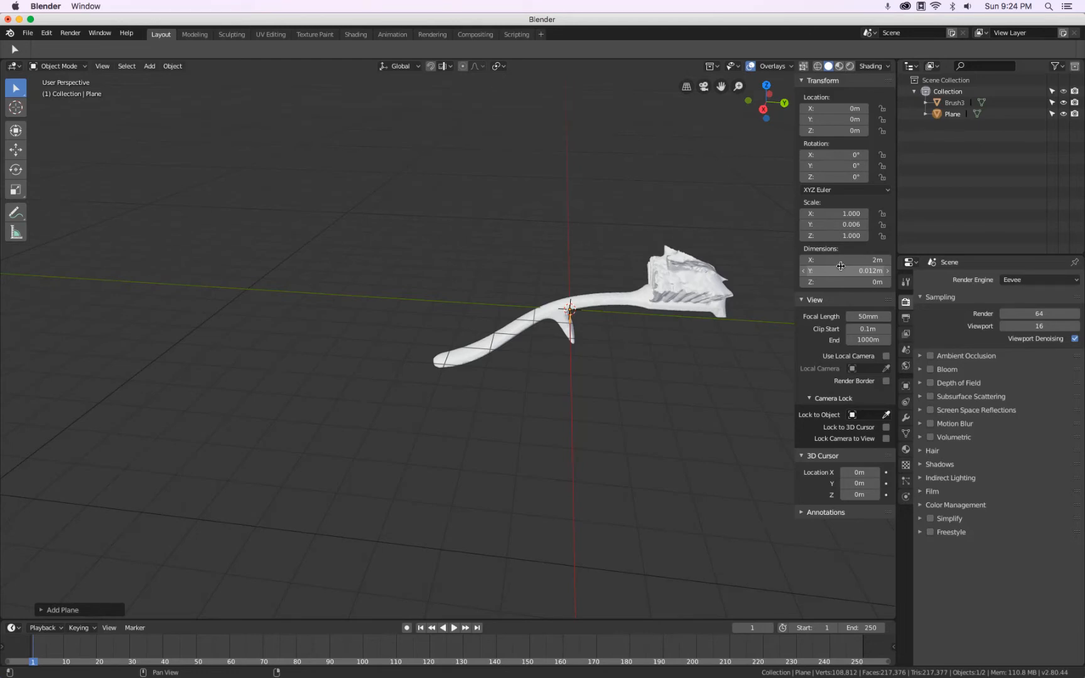
left_click(840, 260)
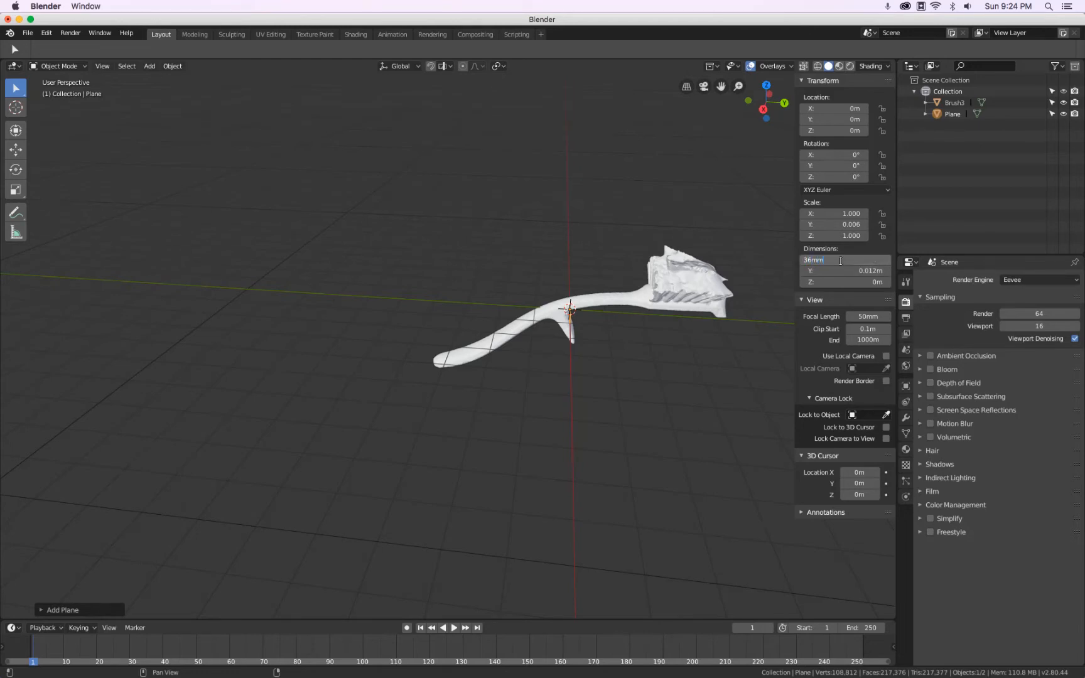
type("36mm")
key("Return")
Scale the brush scan down uniformly to a scale of about 0.020 to bring it close to the plane's real-world size.
scroll(578, 306, "up", 8)
middle_click_drag(642, 340, 533, 295)
scroll(534, 299, "up", 10)
scroll(494, 339, "down", 6)
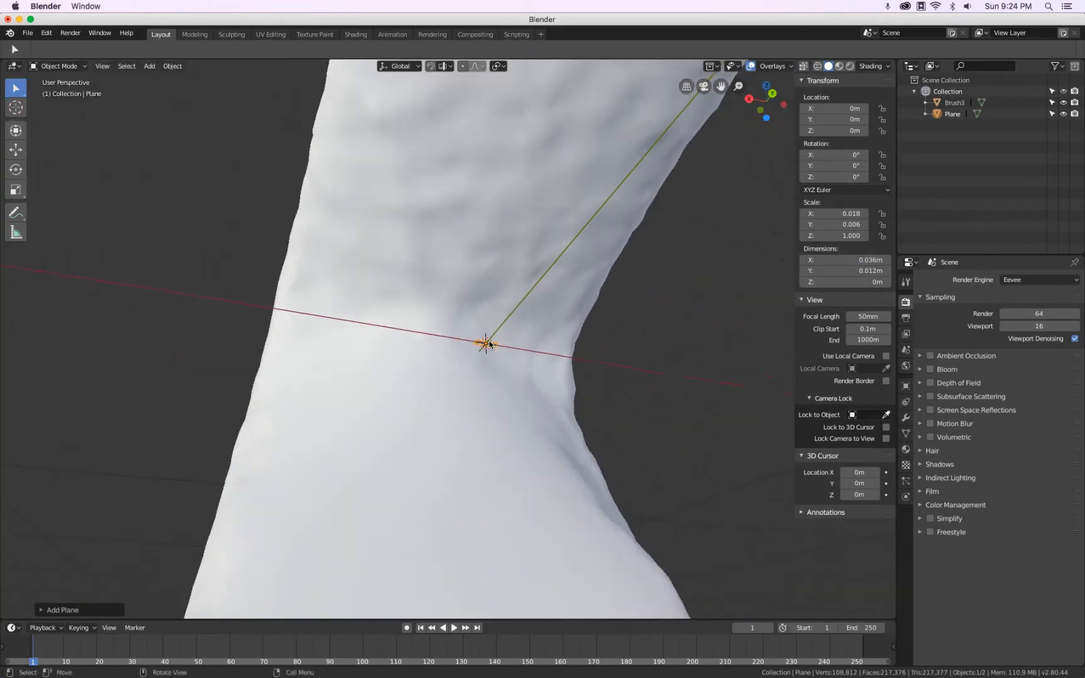
scroll(496, 340, "up", 2)
scroll(496, 340, "down", 6)
left_click(514, 286)
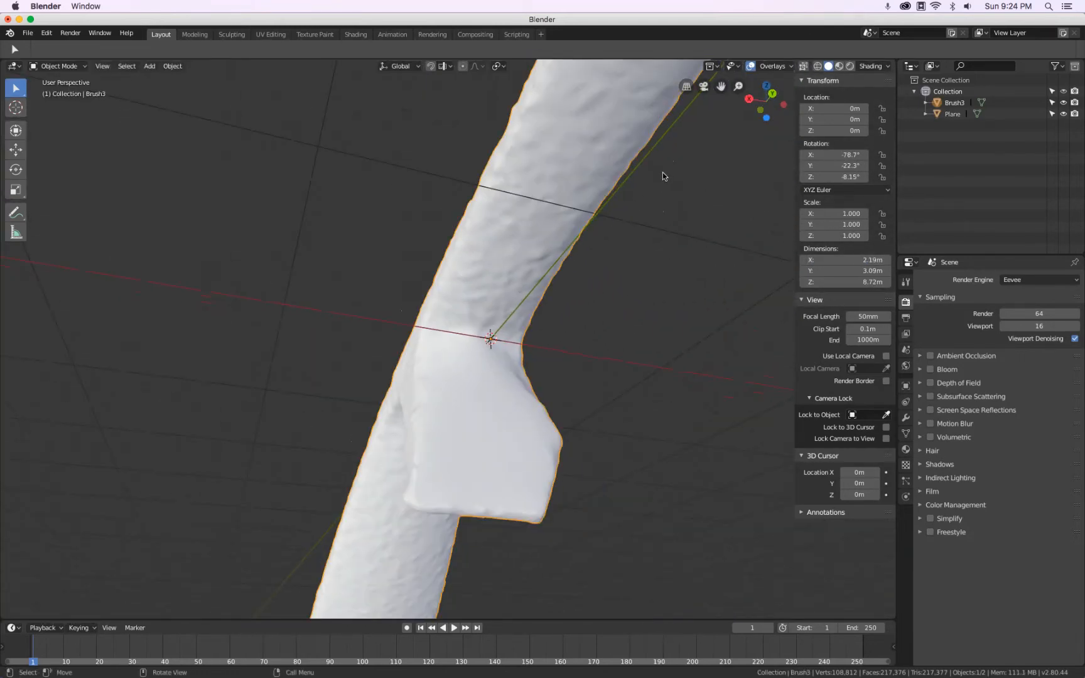
key("s")
left_click(500, 331)
scroll(616, 223, "up", 10)
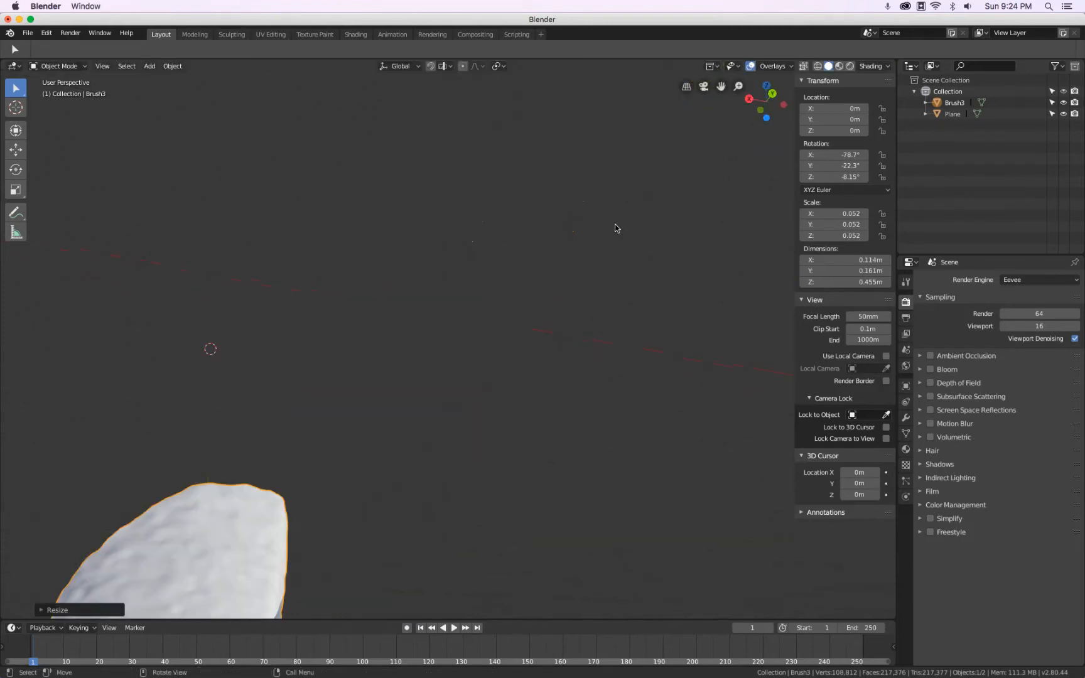
scroll(638, 223, "down", 4)
key("s")
left_click(597, 247)
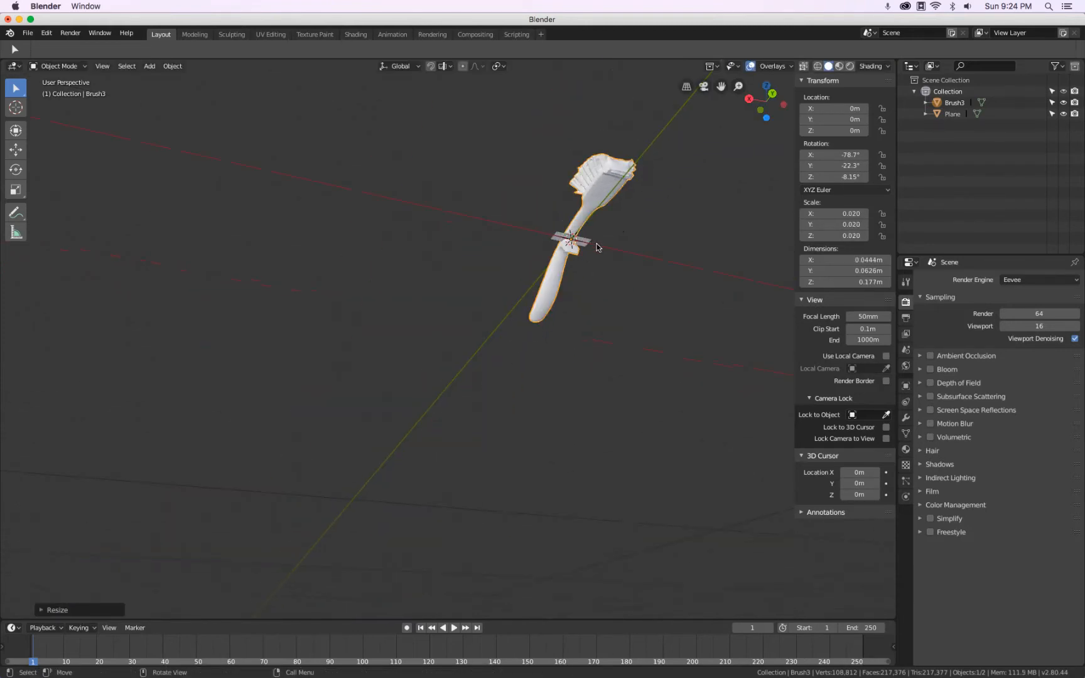
Examine the scaled brush against the reference plane at an angle and from the bottom orthographic view.
key("ctrl")
key("ctrl+KP_7")
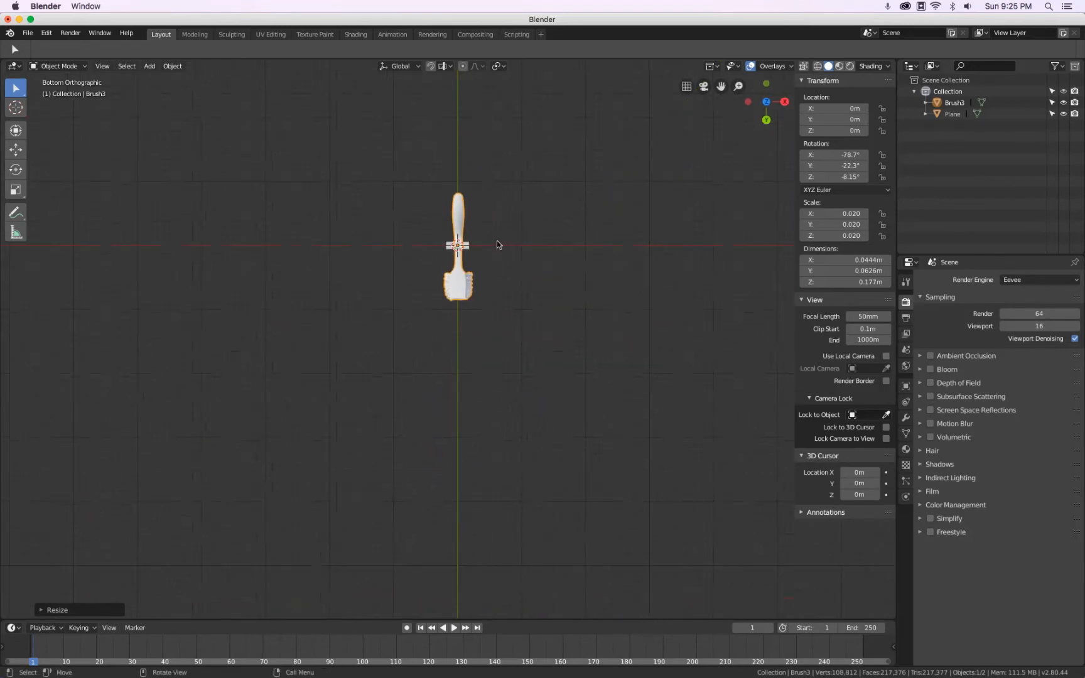
scroll(479, 248, "up", 8)
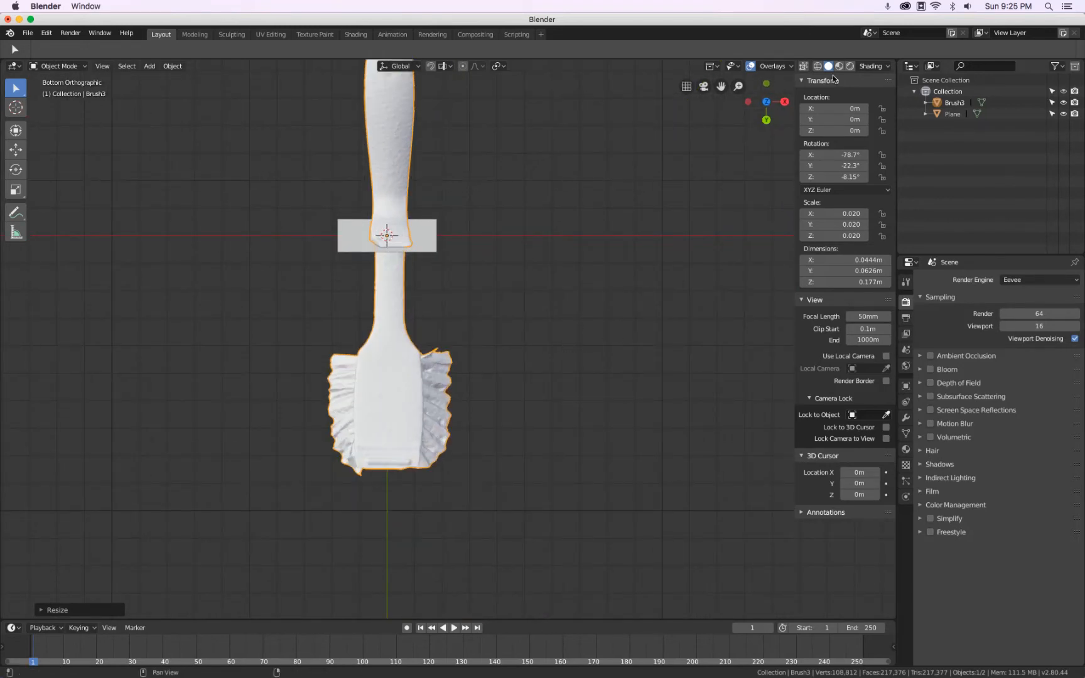
mouse_move(765, 102)
left_mouse_down()
mouse_move(729, 102)
mouse_move(763, 97)
left_mouse_up()
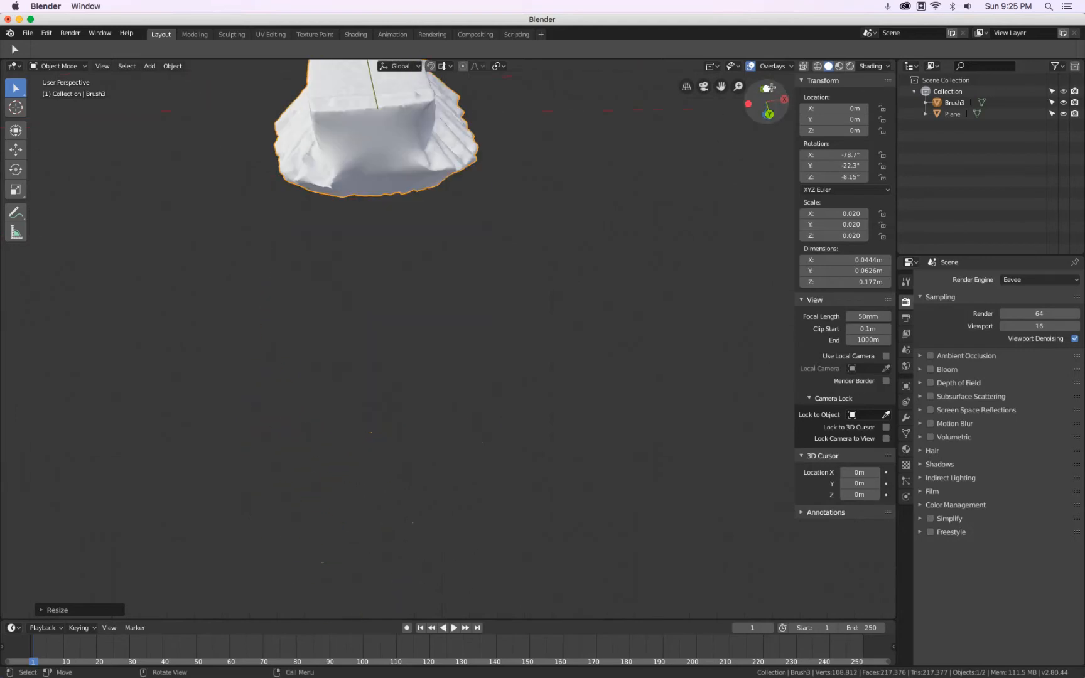
left_click(769, 90)
mouse_move(571, 297)
middle_mouse_down()
mouse_move(443, 347)
mouse_move(514, 364)
middle_mouse_up()
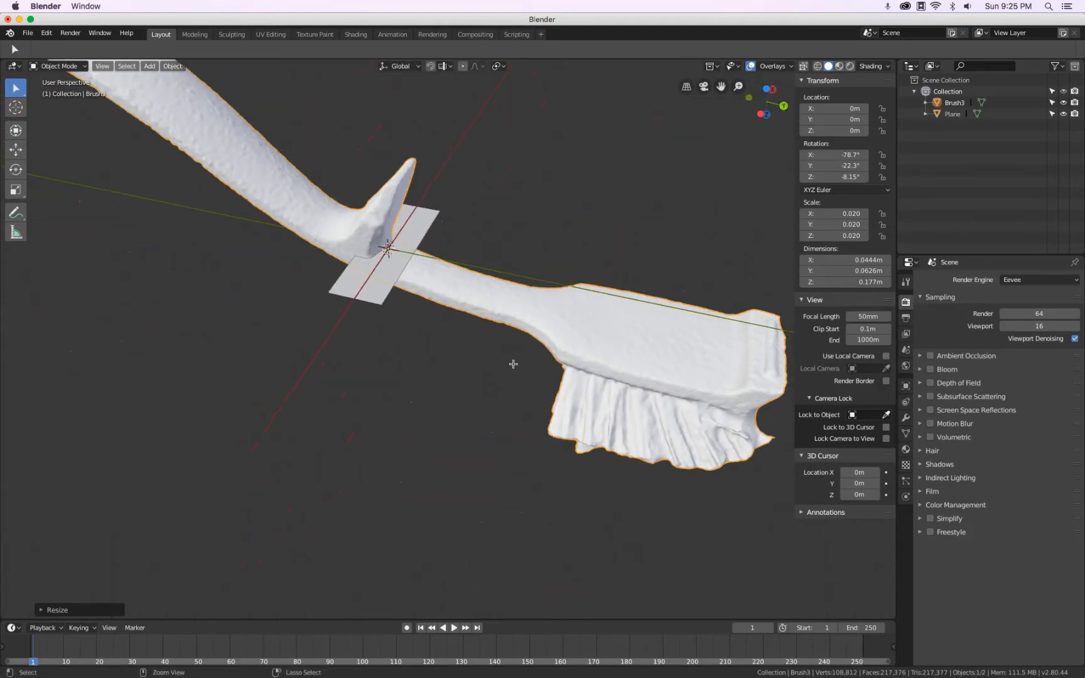
key("ctrl+KP_7")
scroll(339, 441, "up", 1)
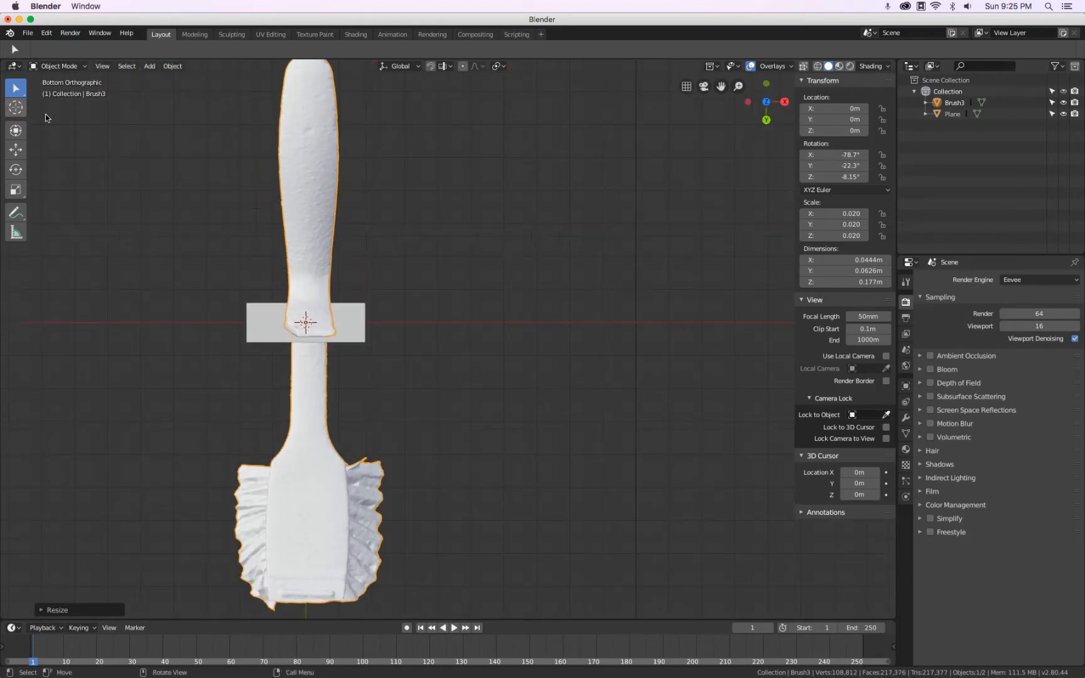
Move the plane about 0.082 m along the Y axis to the end of the brush head.
left_click(355, 323)
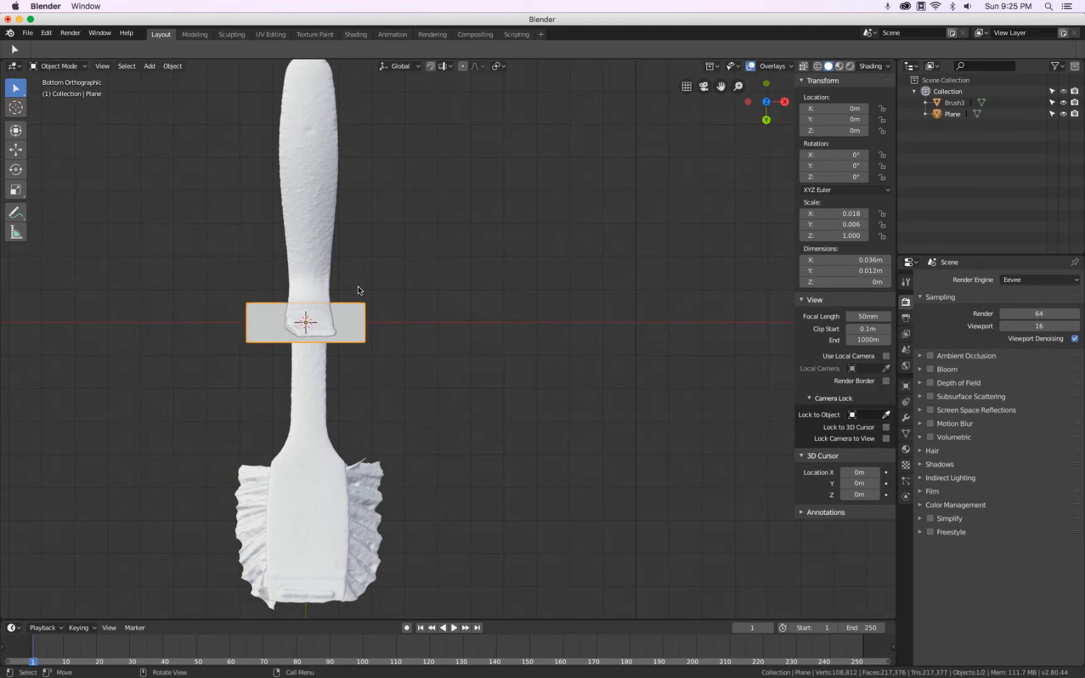
key("g")
key("y")
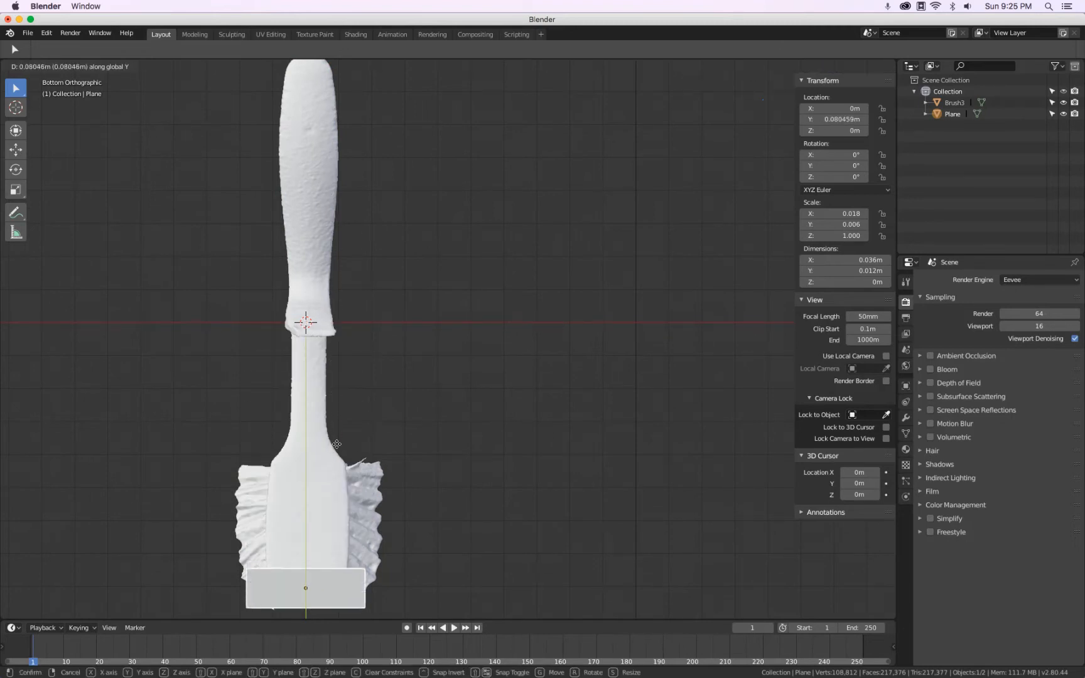
left_click(367, 465)
middle_click_drag(368, 465, 428, 225, "shift")
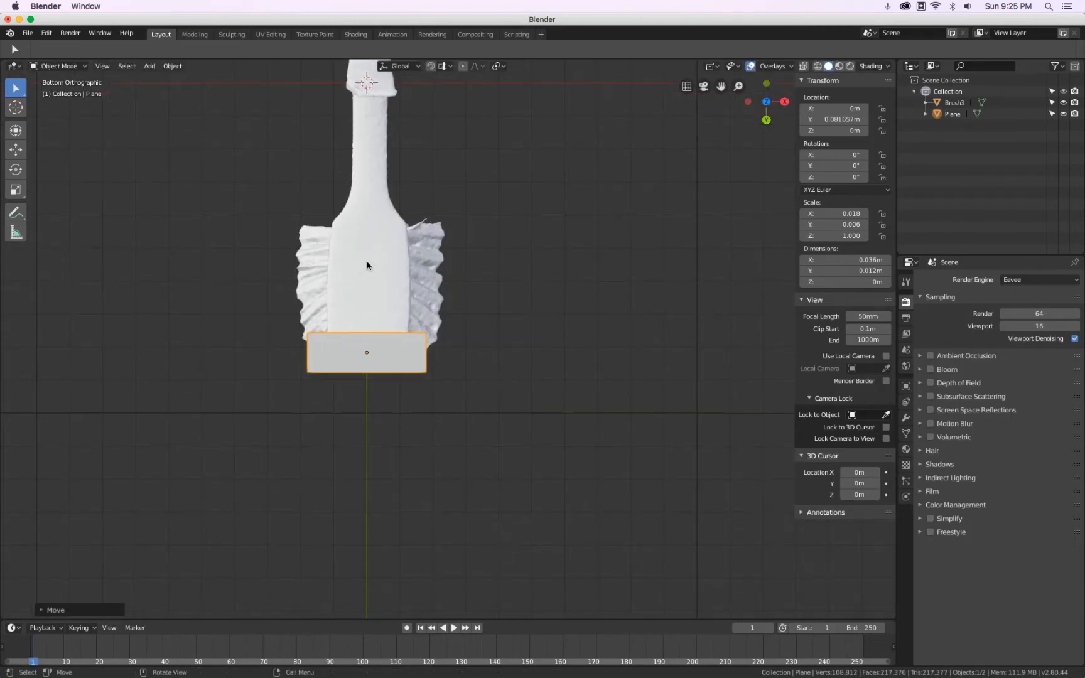
Move the plane past the end of the brush head and set the transform pivot point to 3D Cursor.
key("g")
left_click(370, 333)
left_click(371, 298)
scroll(370, 298, "down", 2)
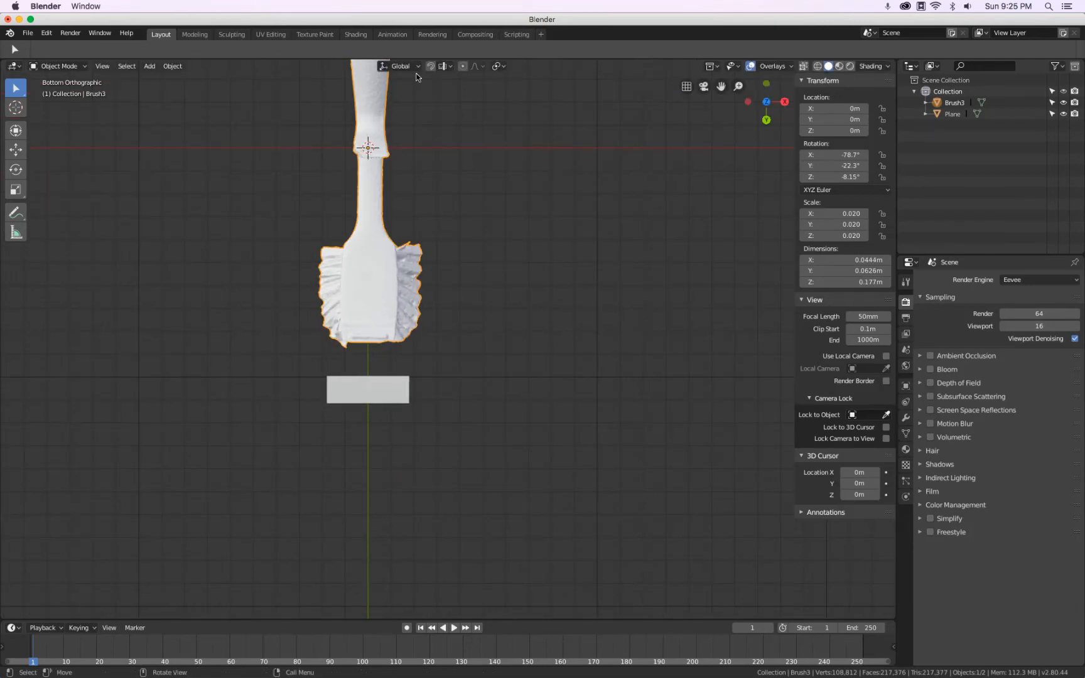
left_click(498, 67)
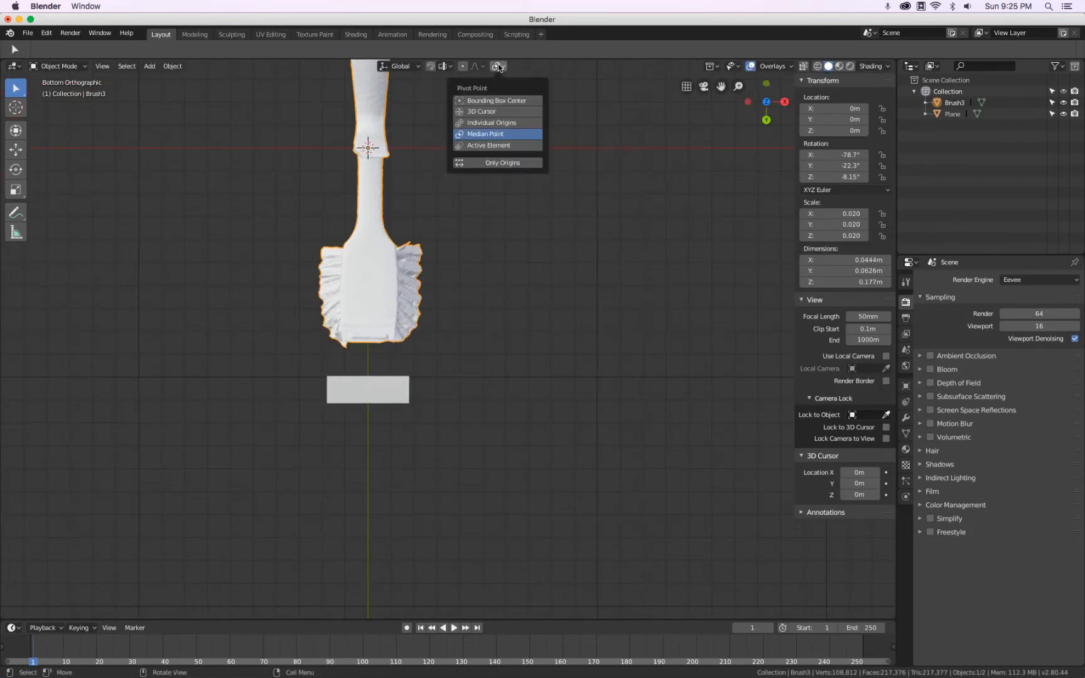
left_click(483, 111)
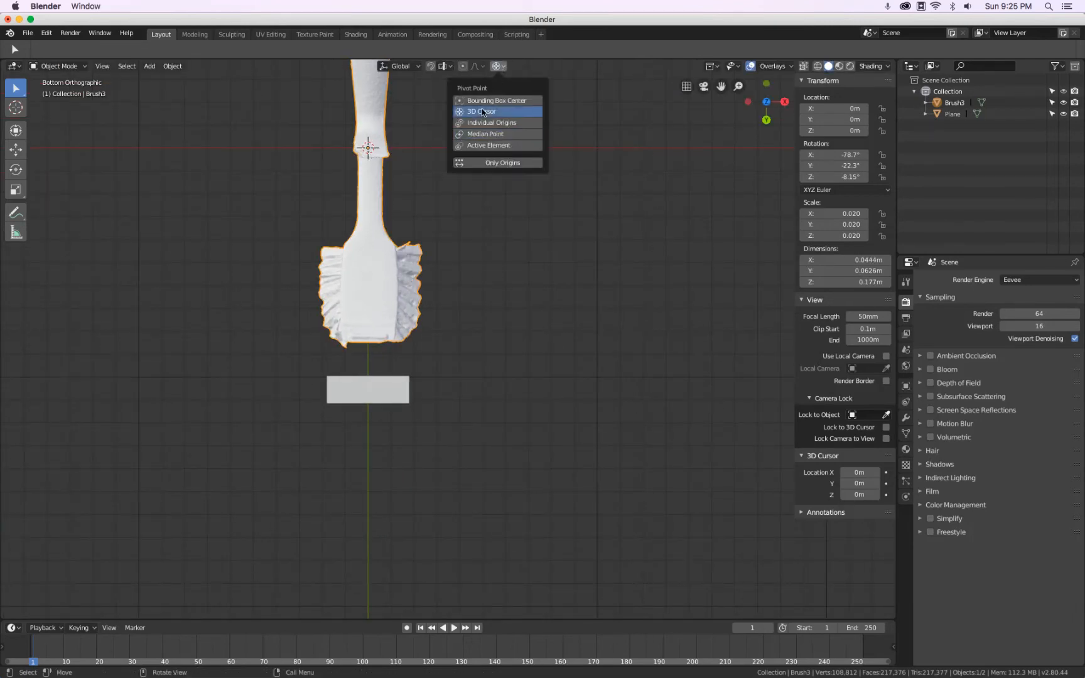
left_click(498, 66)
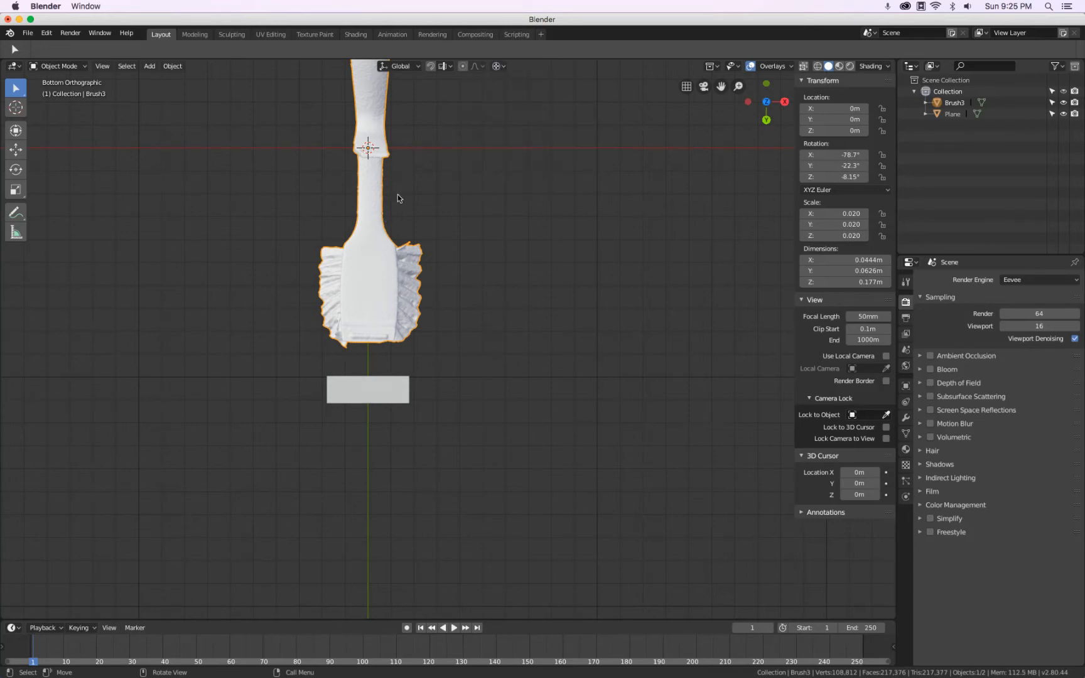
Scale the brush up uniformly from the 3D cursor to a scale of about 0.031.
key("s")
left_click(393, 242)
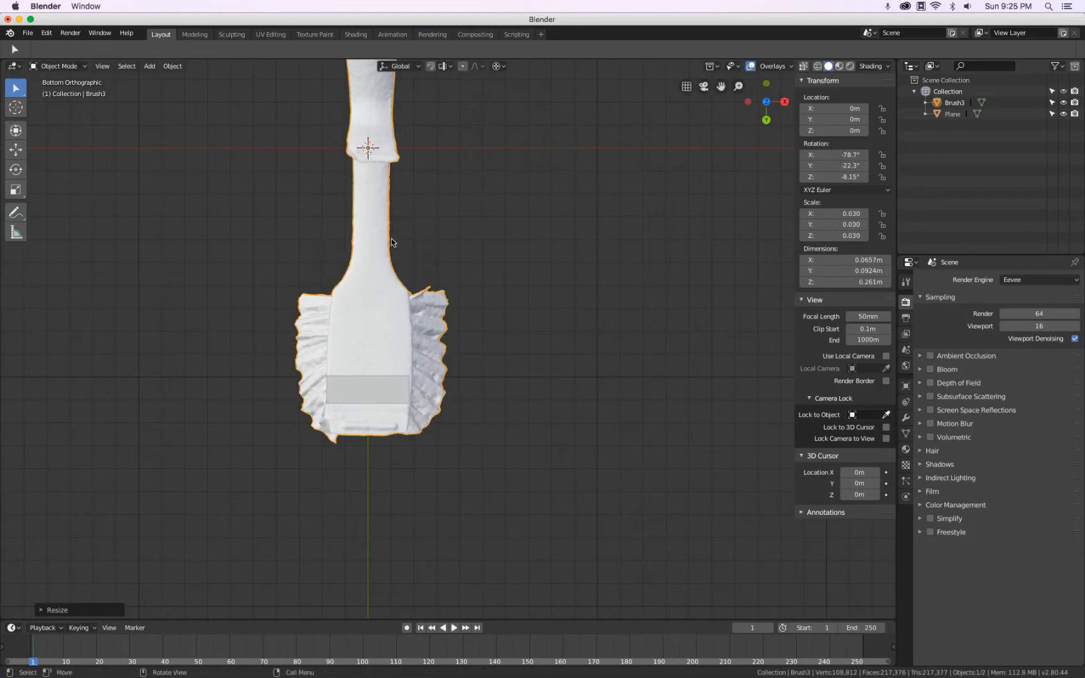
scroll(375, 467, "up", 5)
key("s")
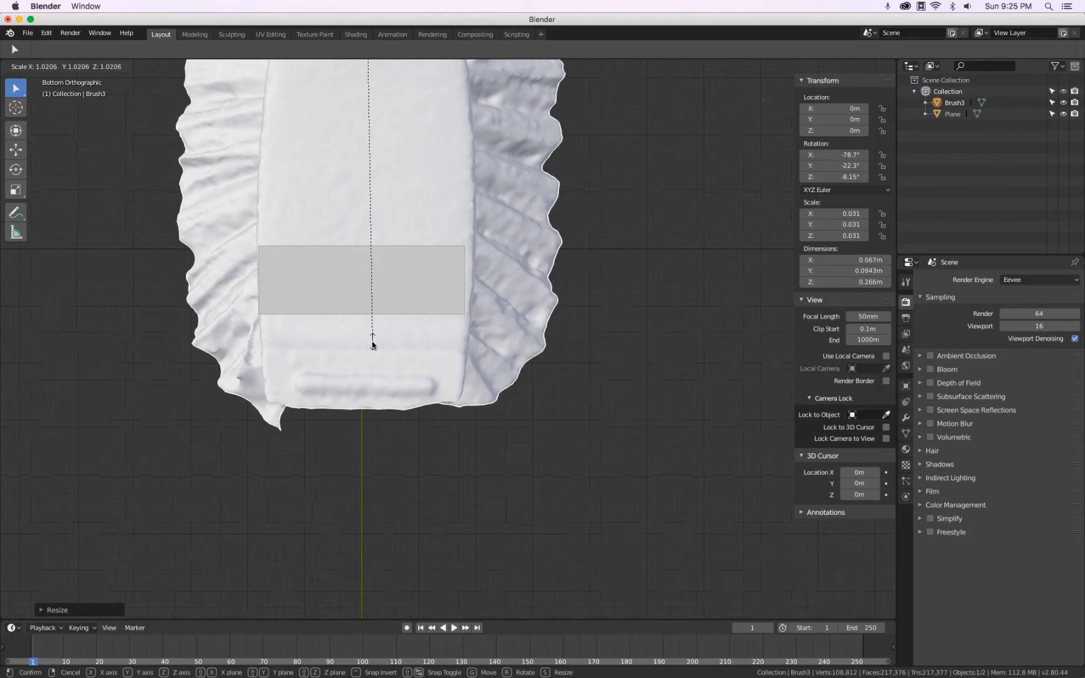
left_click(372, 344)
Move the plane along the Y axis to about 0.126 m, over the raised end of the brush head.
left_click(395, 276)
key("g")
key("z")
key("y")
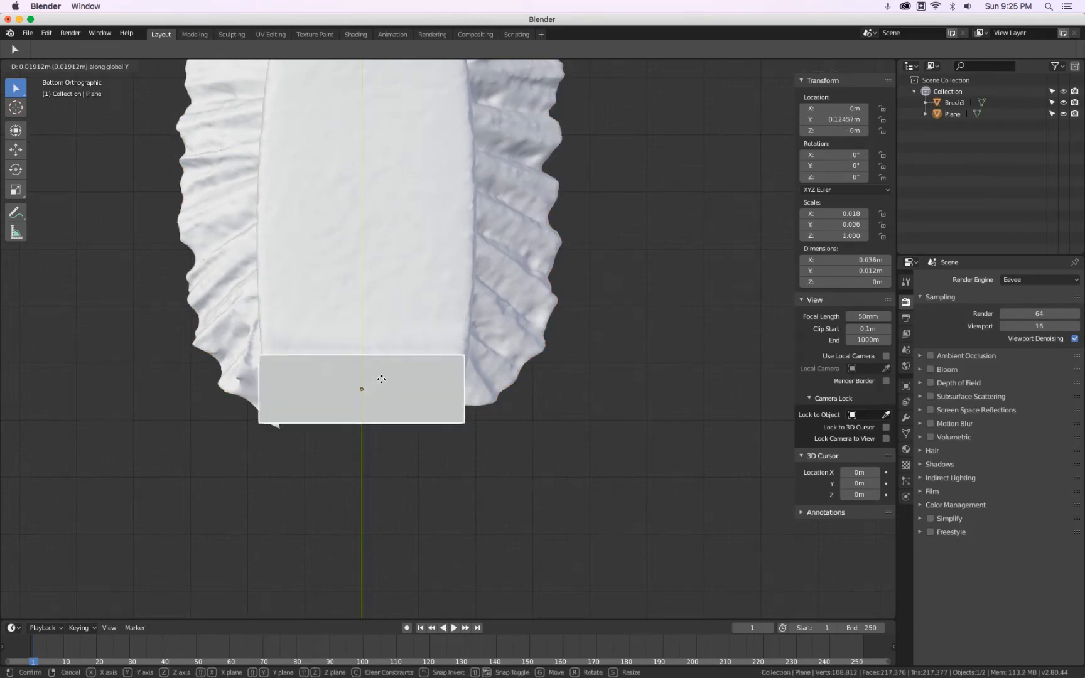
left_click(380, 386)
Scale the brush up uniformly to about 0.032 so its head better matches the plane's width.
left_click(399, 328)
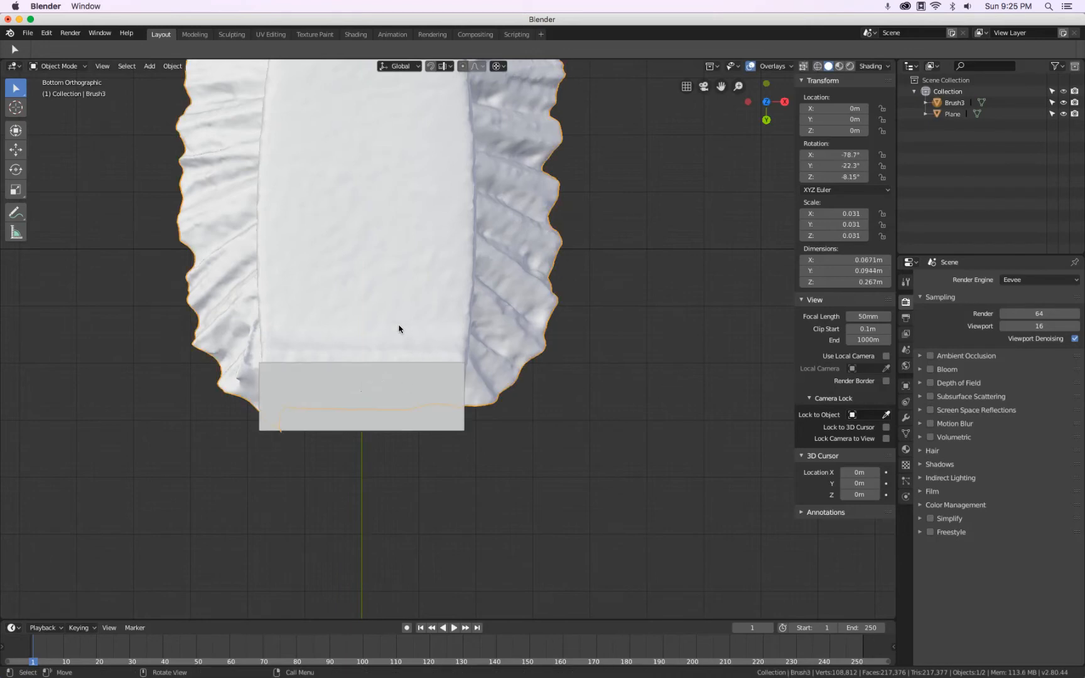
key("s")
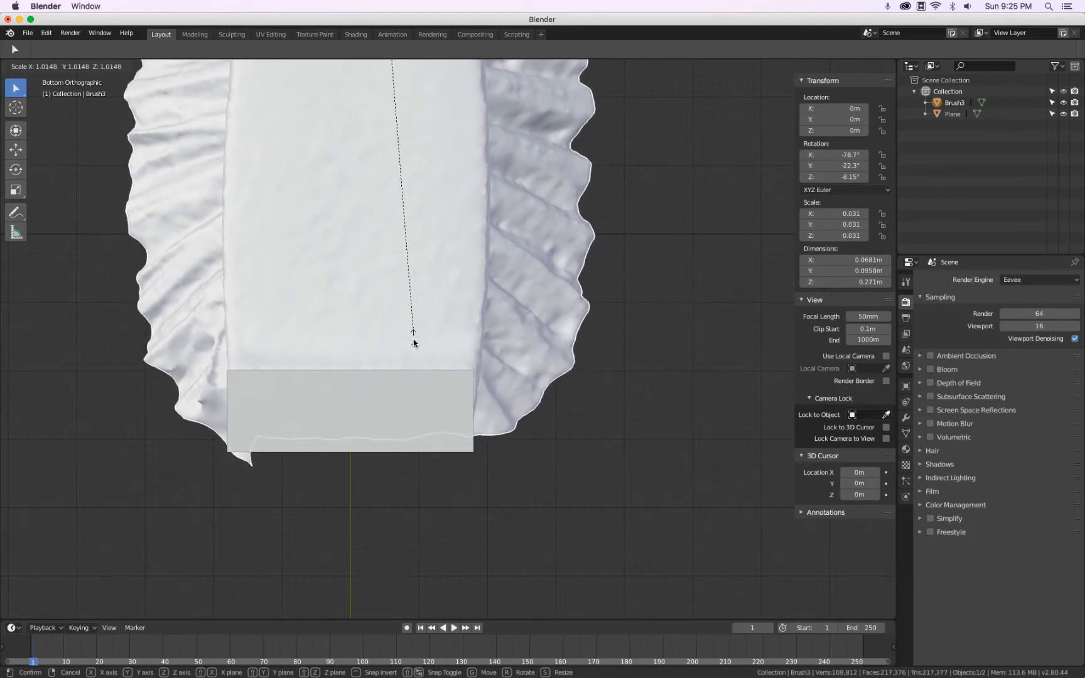
left_click(400, 356)
scroll(384, 366, "up", 1)
scroll(384, 367, "down", 2)
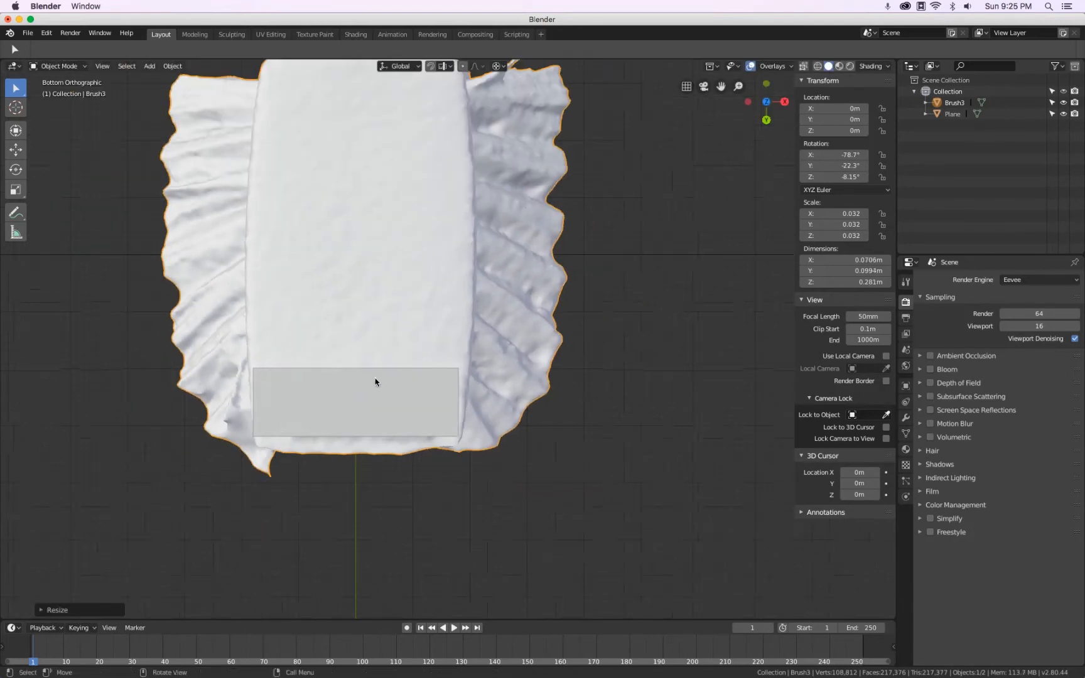
Move the plane along the Y axis to about 0.13 m, back over the end of the brush head.
left_click(374, 382)
key("g")
key("y")
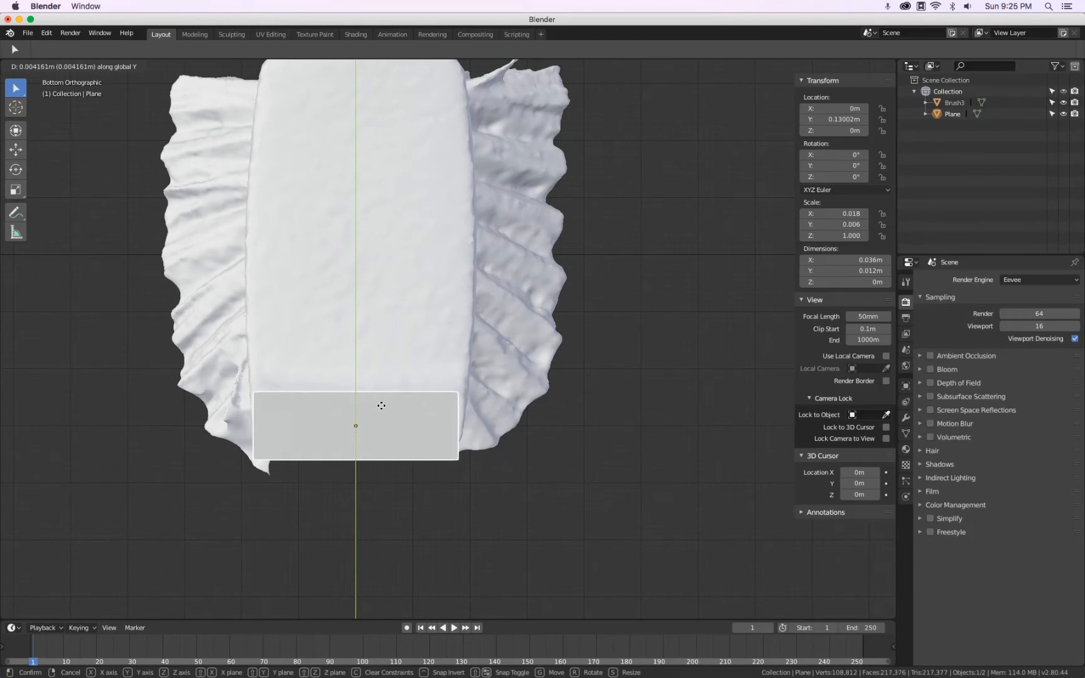
left_click(381, 406)
Scale the brush down slightly to dimensions of about 0.0696 × 0.0979 × 0.277 m.
left_click(380, 369)
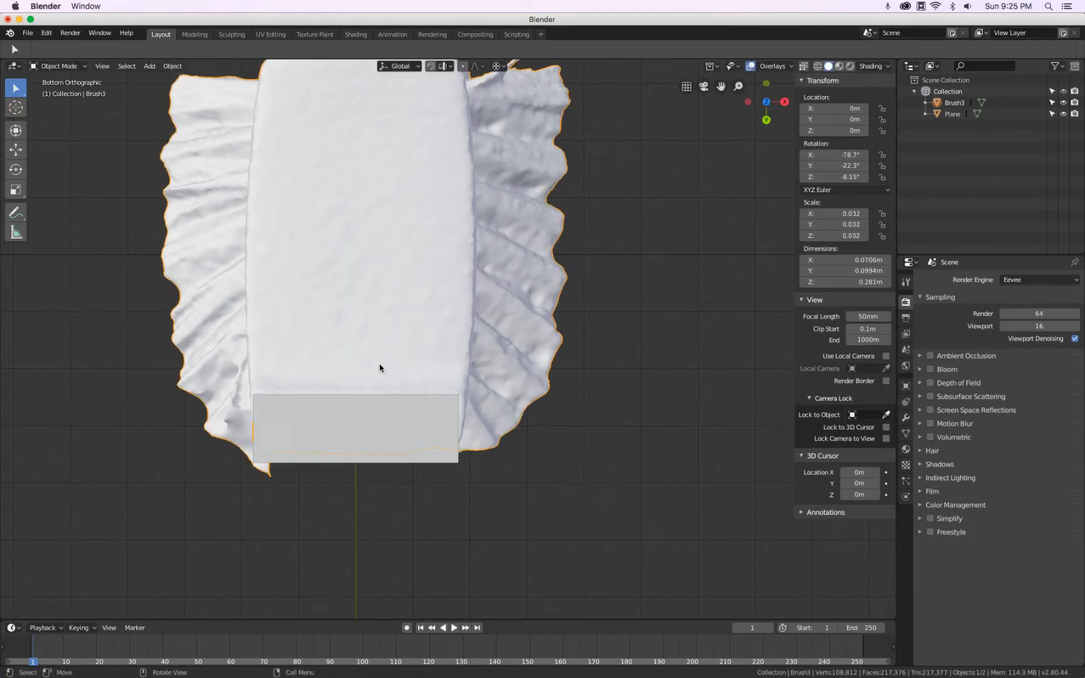
key("s")
left_click(379, 362)
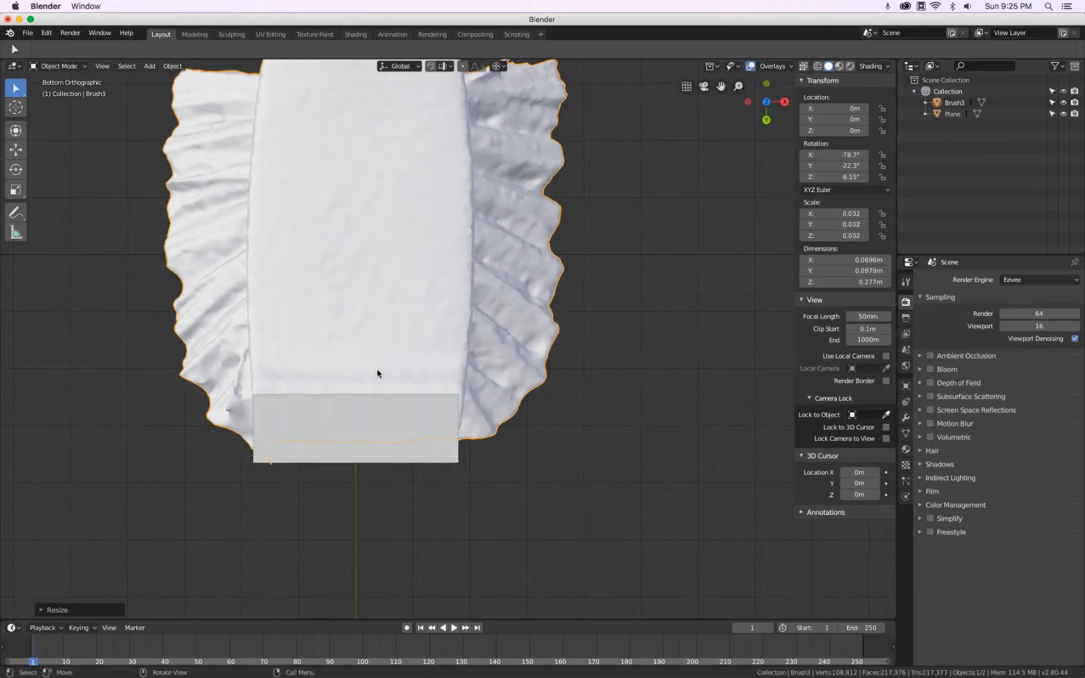
Move the plane along the Y axis to about 0.1286 m to line up with the brush's end.
left_click(377, 405)
key("g")
key("y")
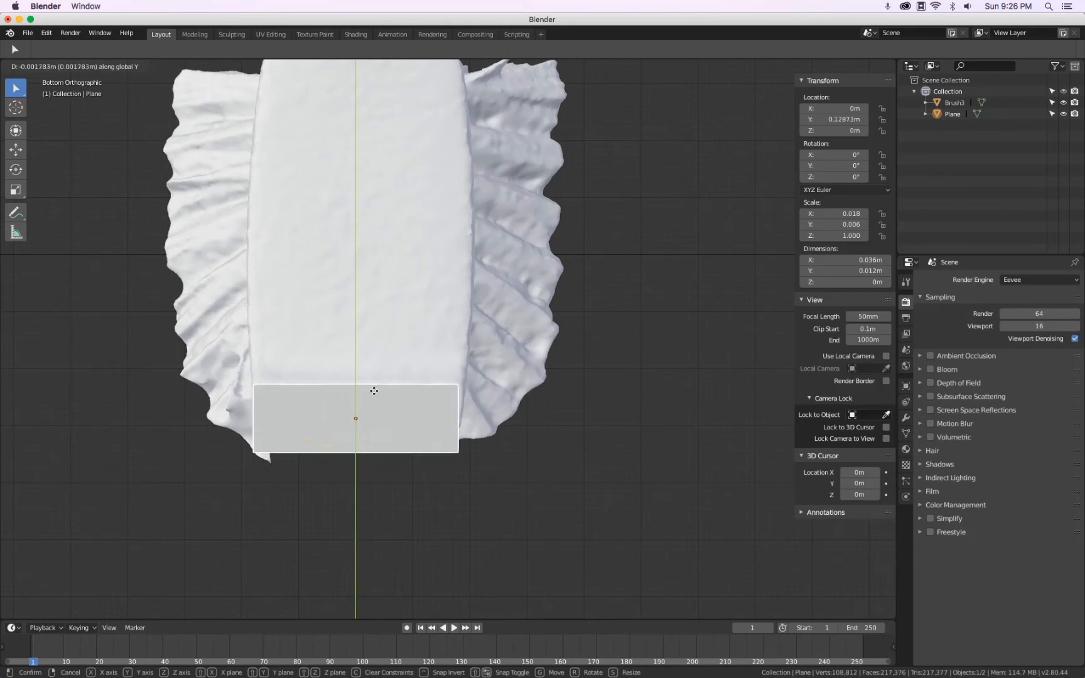
left_click(374, 394)
Set the viewport's clip start to 1 mm so close-up geometry is not cut off.
scroll(373, 389, "down", 1)
mouse_move(403, 434)
middle_mouse_down()
mouse_move(399, 186)
mouse_move(431, 245)
mouse_move(473, 210)
middle_mouse_up()
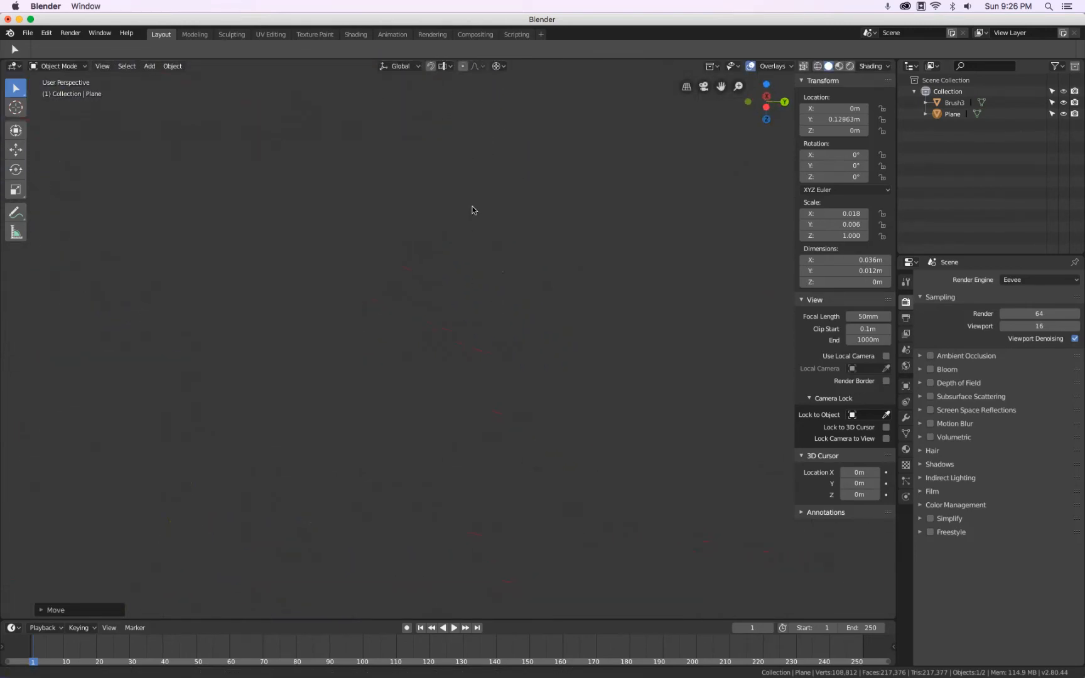
scroll(461, 304, "down", 4)
scroll(455, 258, "up", 3)
scroll(447, 252, "down", 2)
scroll(446, 251, "up", 2)
scroll(447, 252, "up", 2)
scroll(445, 257, "down", 2)
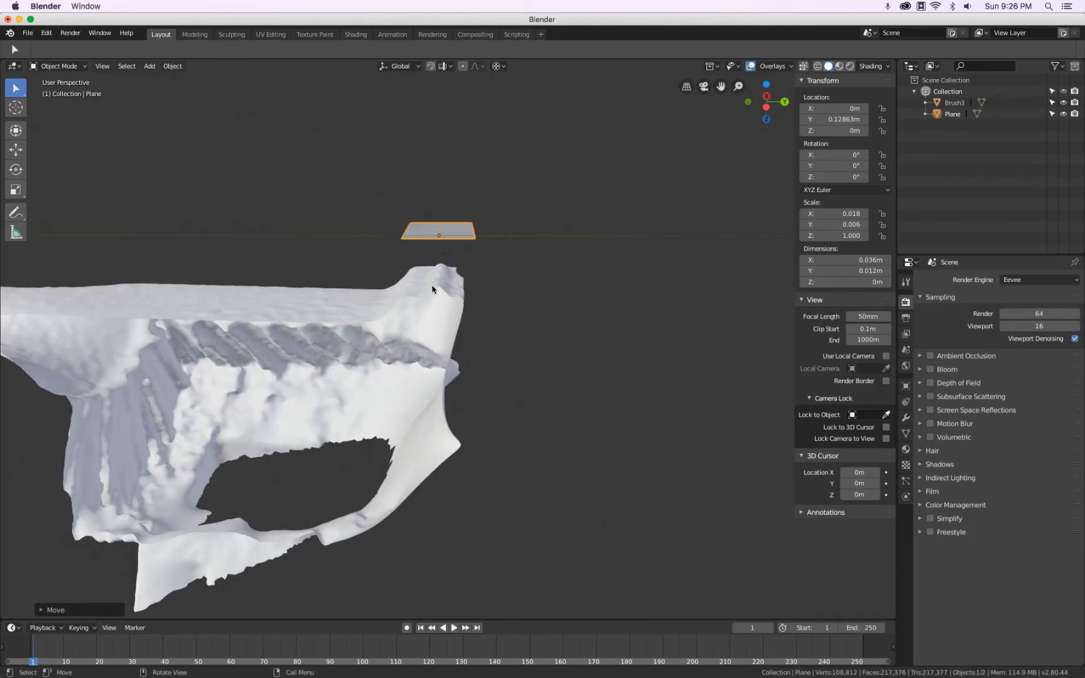
key("n")
key("n")
mouse_move(872, 330)
left_mouse_down()
mouse_move(97, 308)
mouse_move(891, 333)
left_mouse_up()
left_click(874, 330)
type("1mm")
key("Return")
Move the plane about 0.0088 m along the Z axis onto the flat raised end of the brush head.
middle_click_drag(670, 292, 639, 270)
key("g")
key("z")
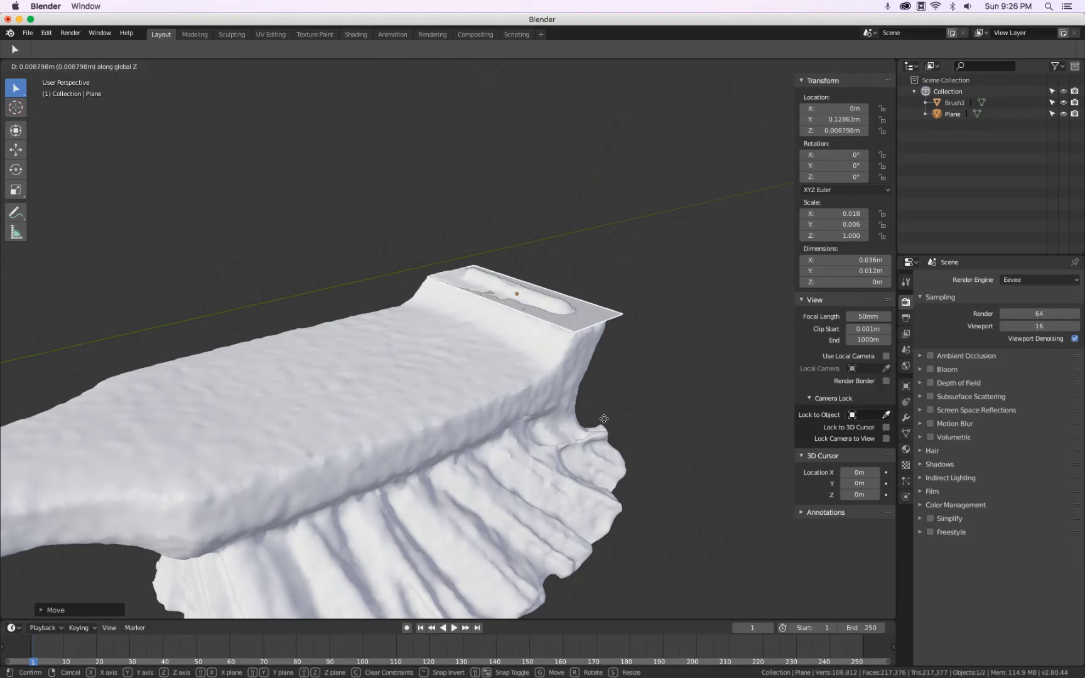
left_click(604, 422)
Snap the 3D cursor to the centre of the reference plane.
middle_click_drag(605, 422, 370, 292)
key("ctrl+KP_1")
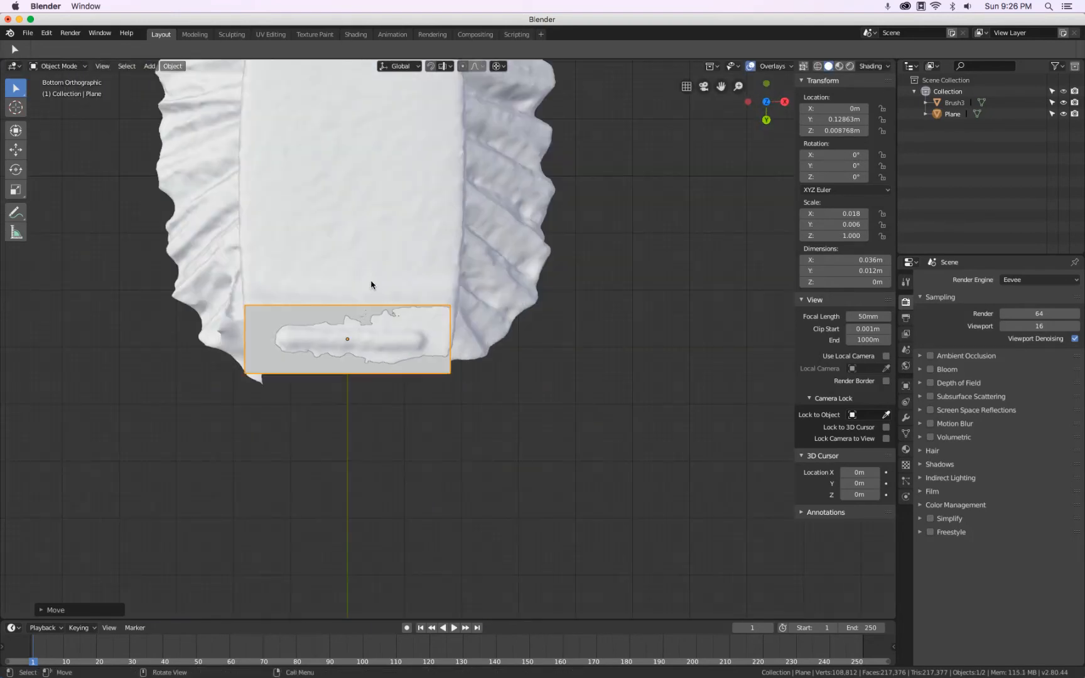
scroll(367, 282, "up", 3)
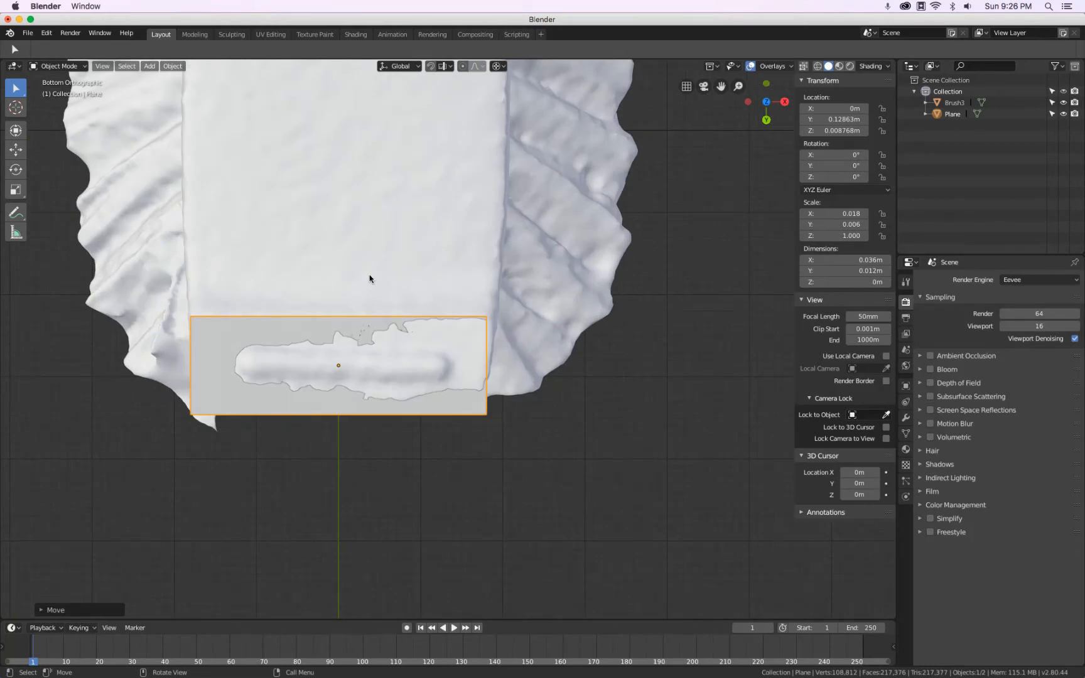
key("shift+s")
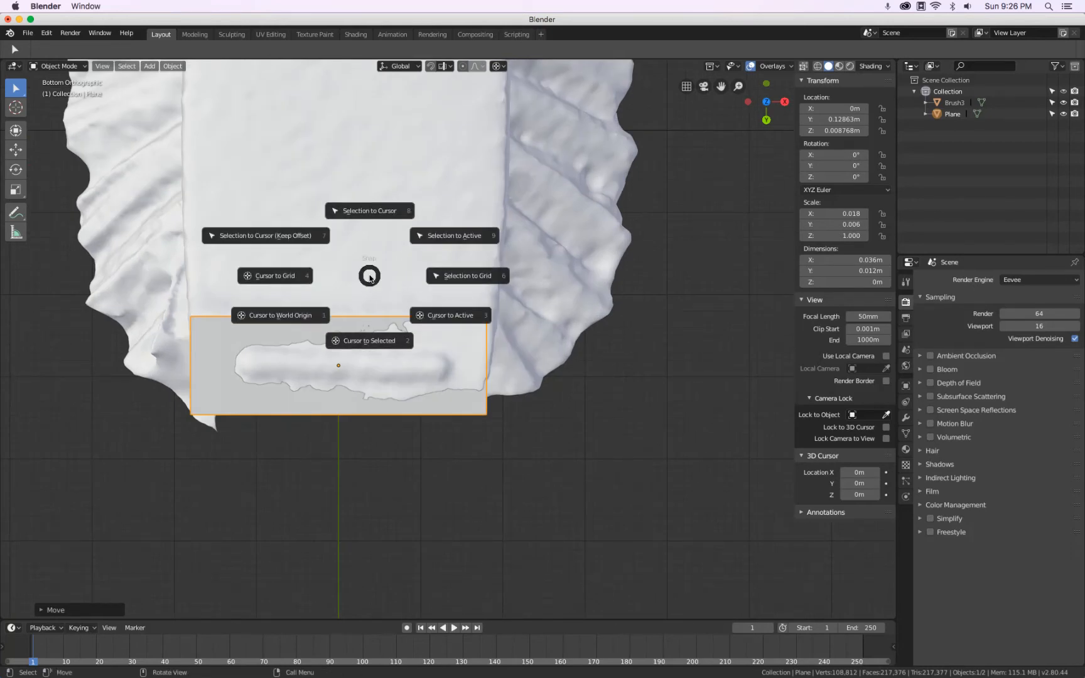
left_click(362, 344)
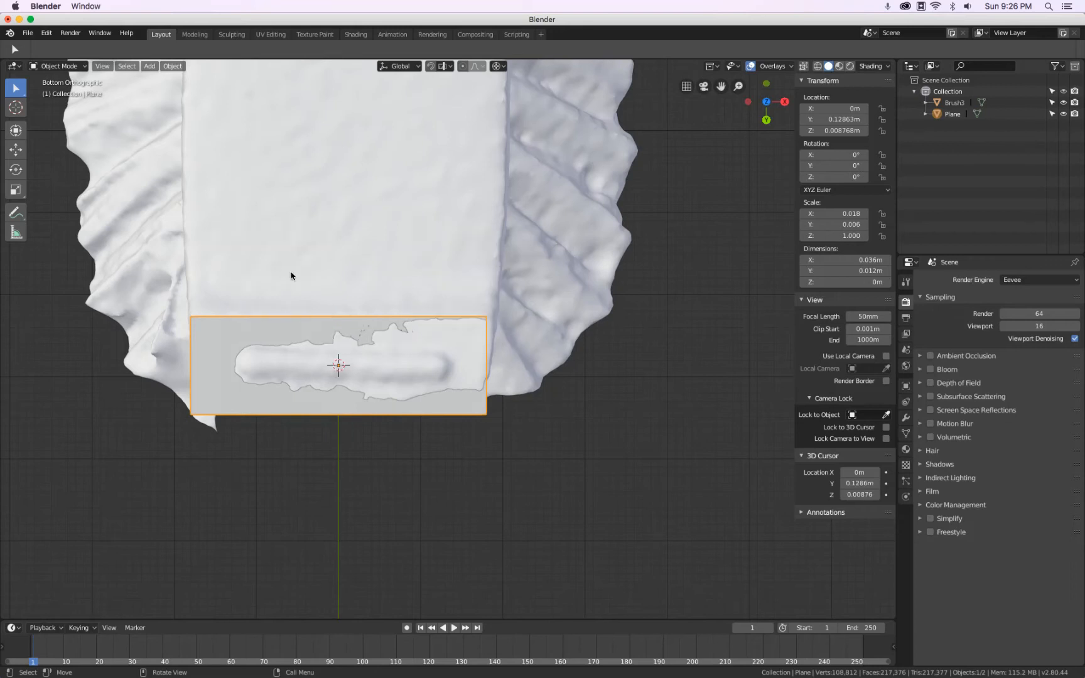
Move the brush about -0.0004 m along the X axis to centre its head on the plane.
left_click(306, 251)
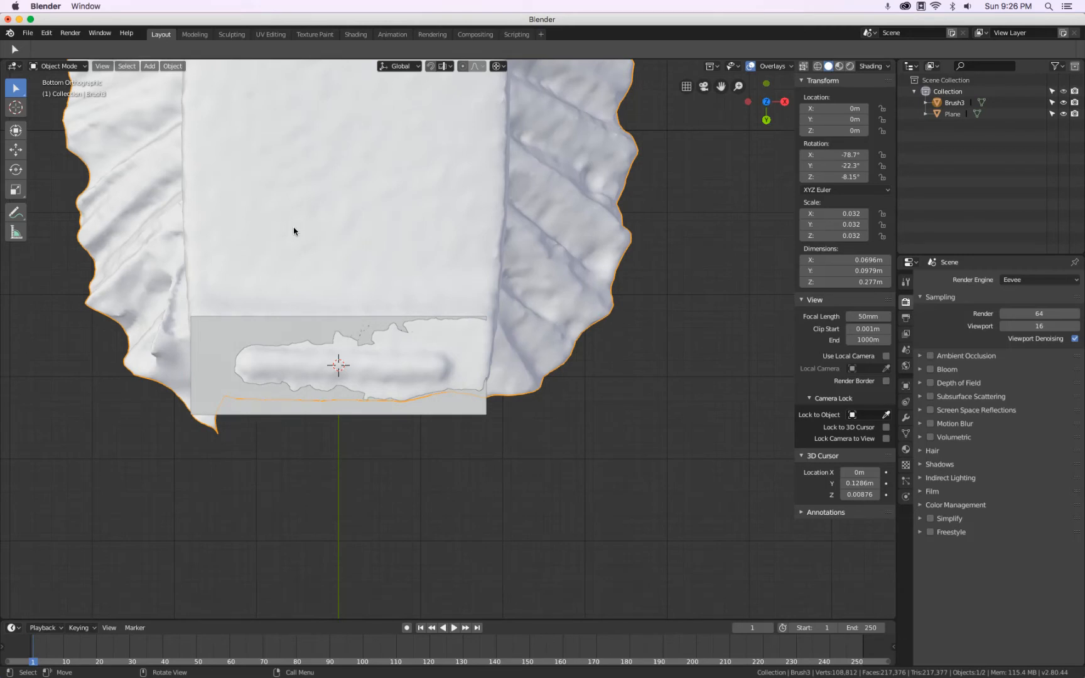
key("g")
key("x")
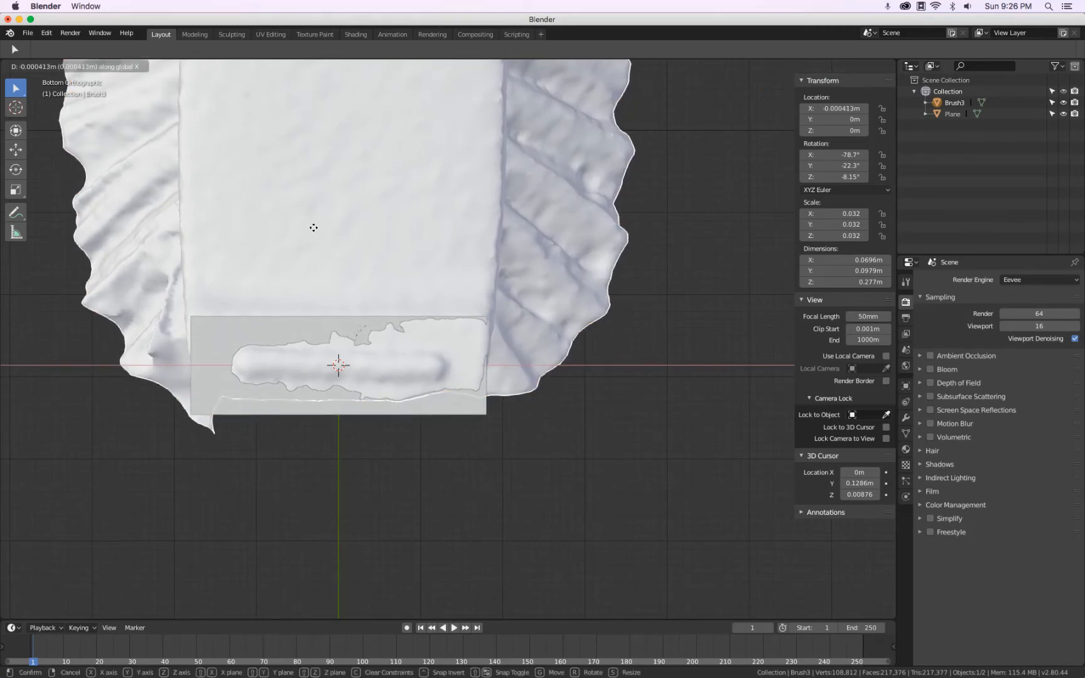
left_click(313, 227)
Examine the brush's alignment with the Y axis along its handle and head from below.
scroll(326, 358, "down", 10)
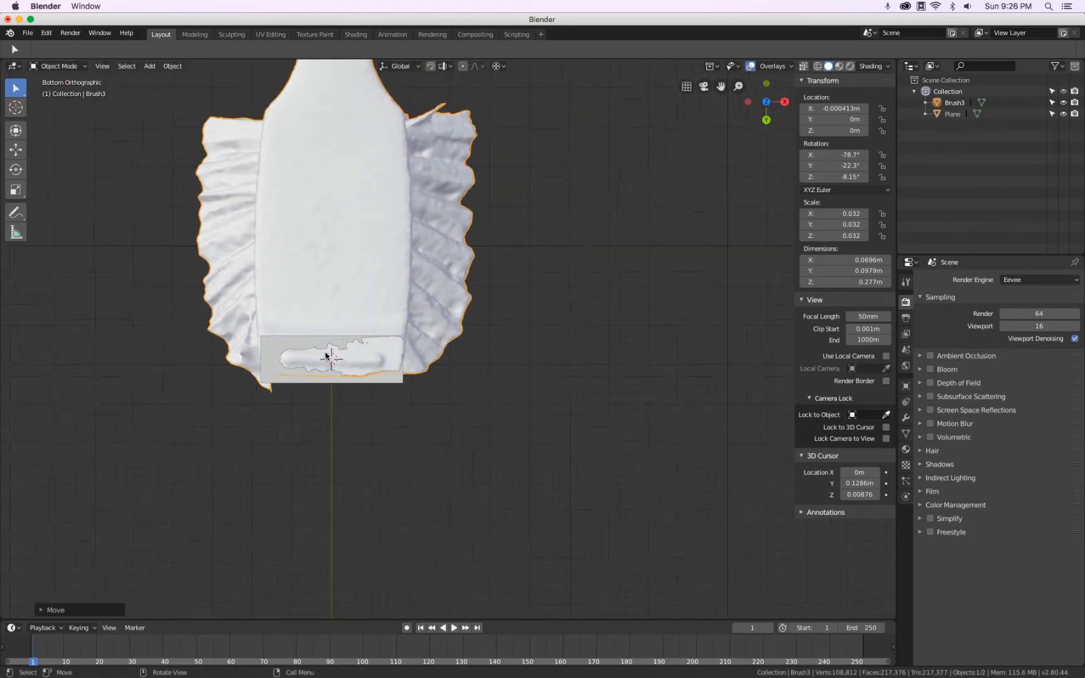
middle_click_drag(317, 250, 321, 530, "shift")
mouse_move(327, 419)
middle_mouse_down("shift")
mouse_move(328, 387)
mouse_move(334, 423)
middle_mouse_up("shift")
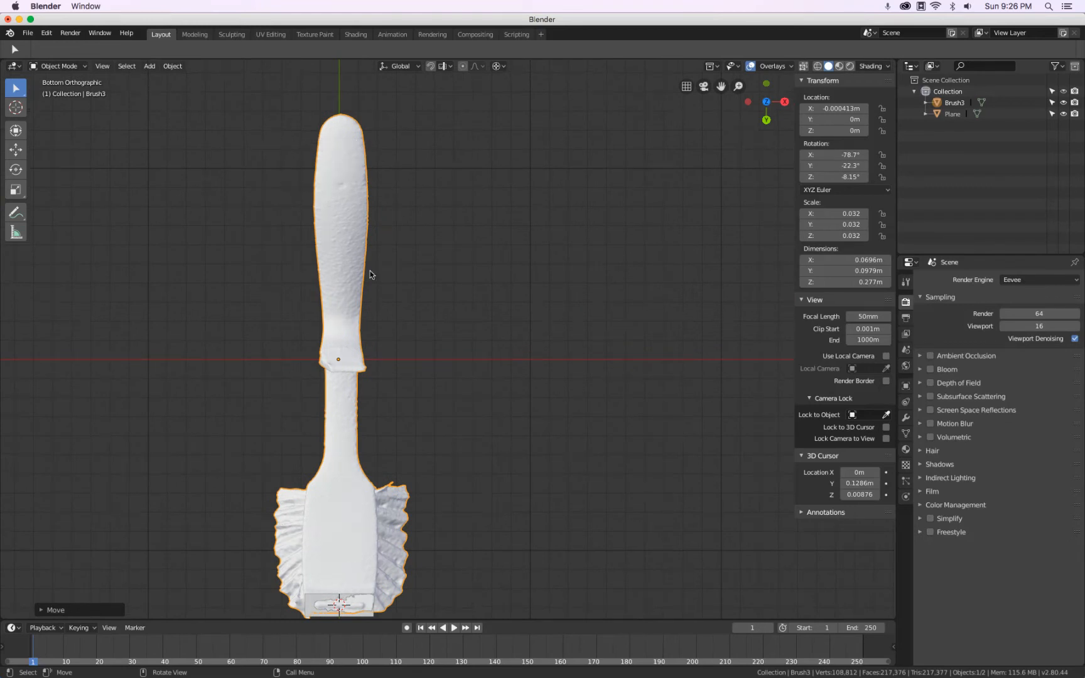
mouse_move(380, 426)
middle_mouse_down("shift")
mouse_move(395, 211)
mouse_move(394, 453)
mouse_move(407, 278)
middle_mouse_up("shift")
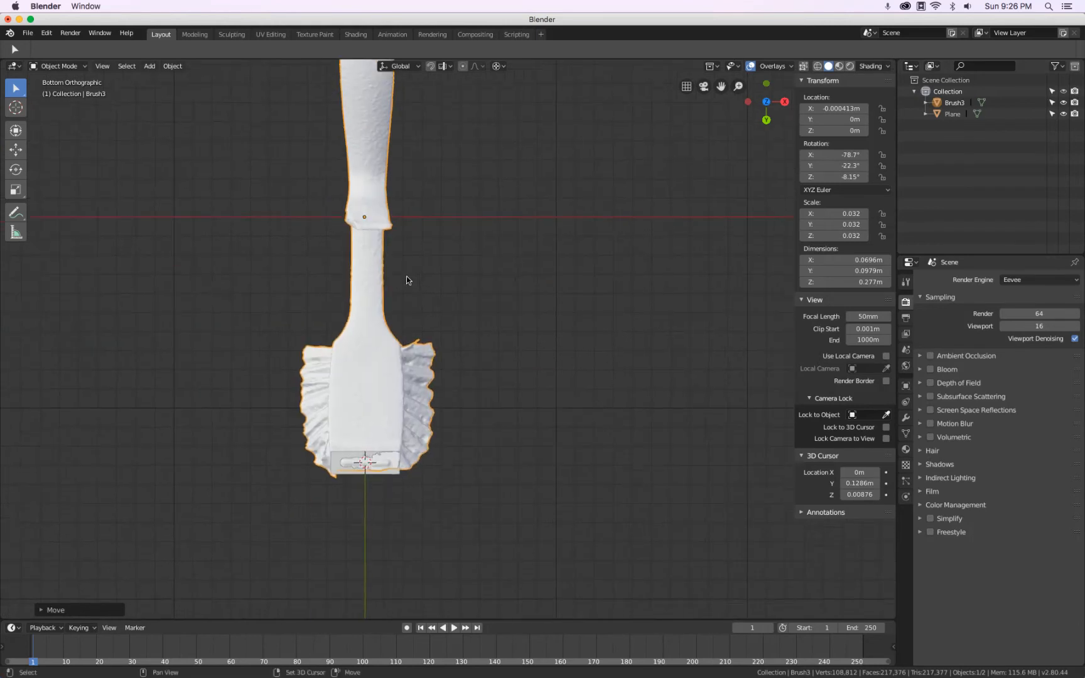
scroll(351, 465, "up", 5)
Move the plane along the Z axis to about 0.0031 m, away from the brush's flat end.
left_click(350, 503)
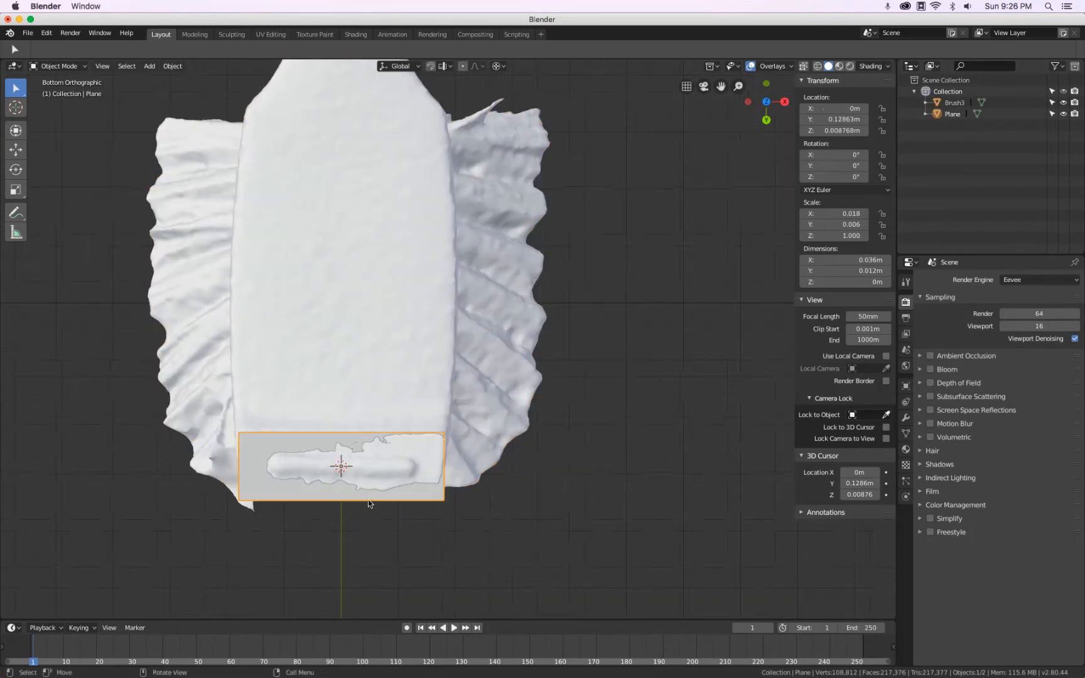
key("KP_3")
scroll(647, 422, "up", 5)
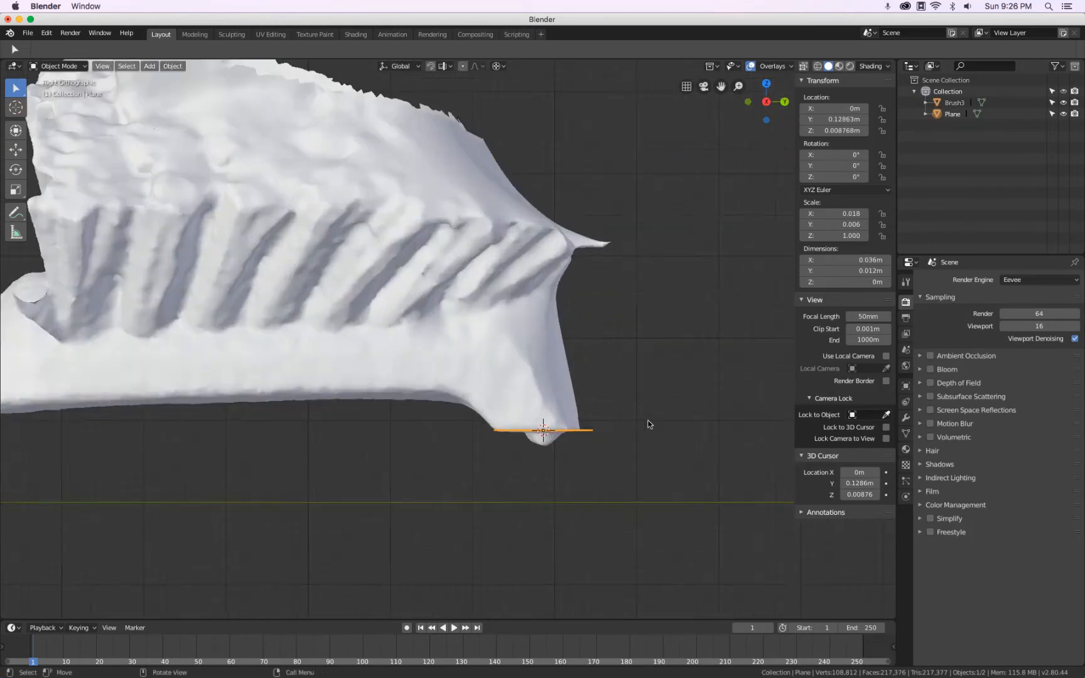
key("g")
key("z")
left_click(492, 470)
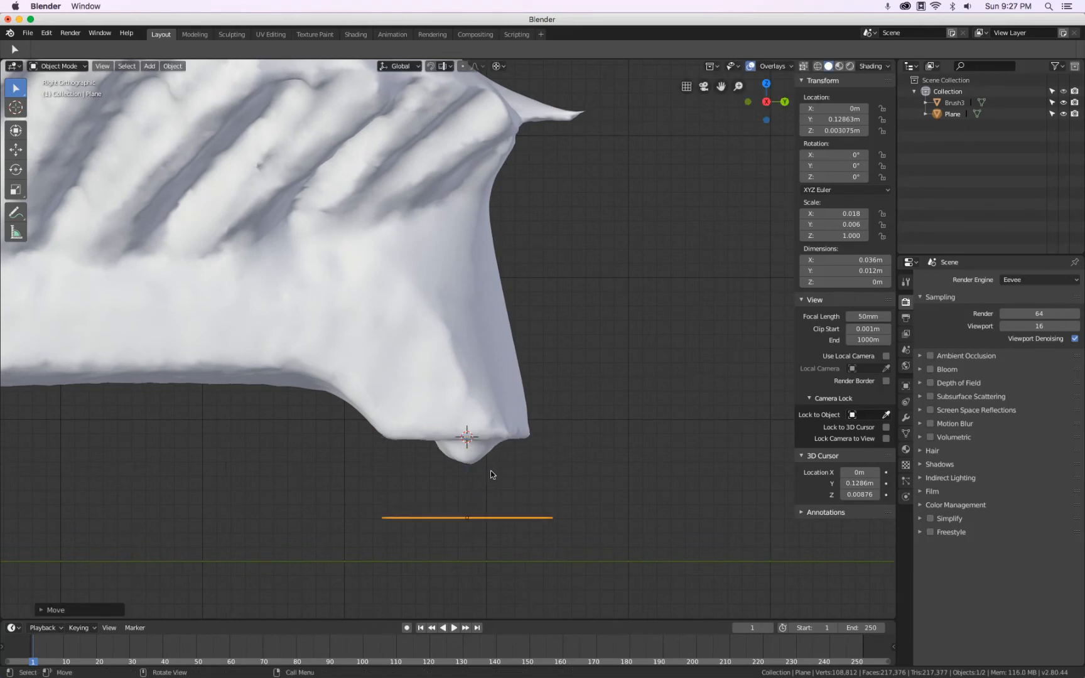
Move the plane along the Z axis to about 0.0085 m against the brush's flat end and snap the 3D cursor to it.
key("g")
key("z")
left_click(532, 388)
scroll(520, 400, "up", 4)
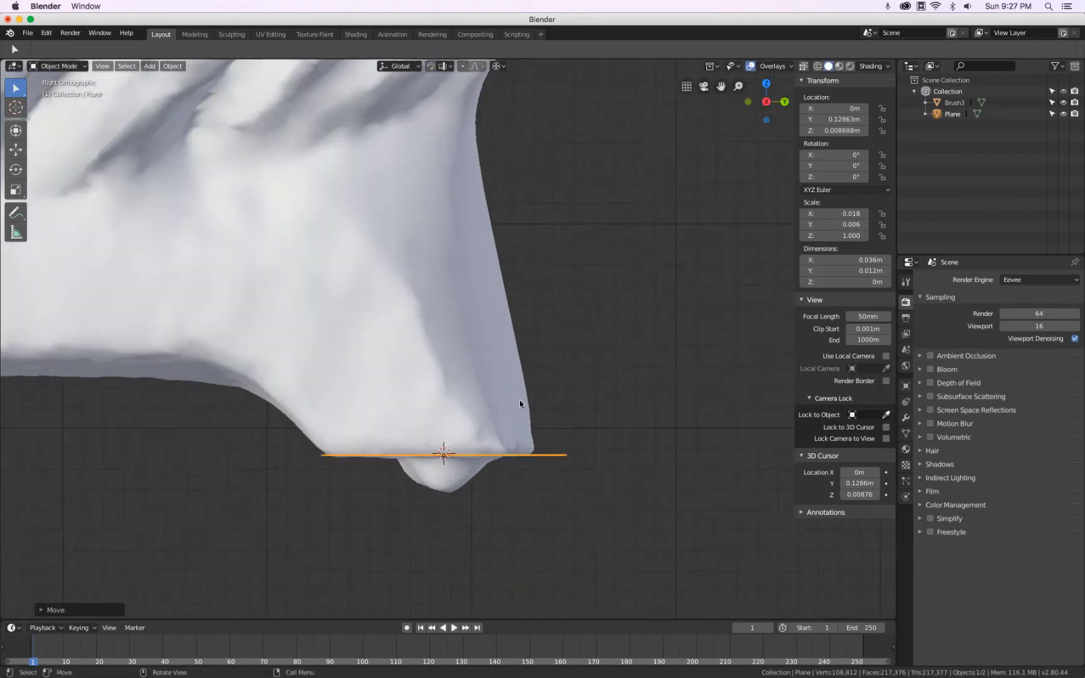
key("g")
key("z")
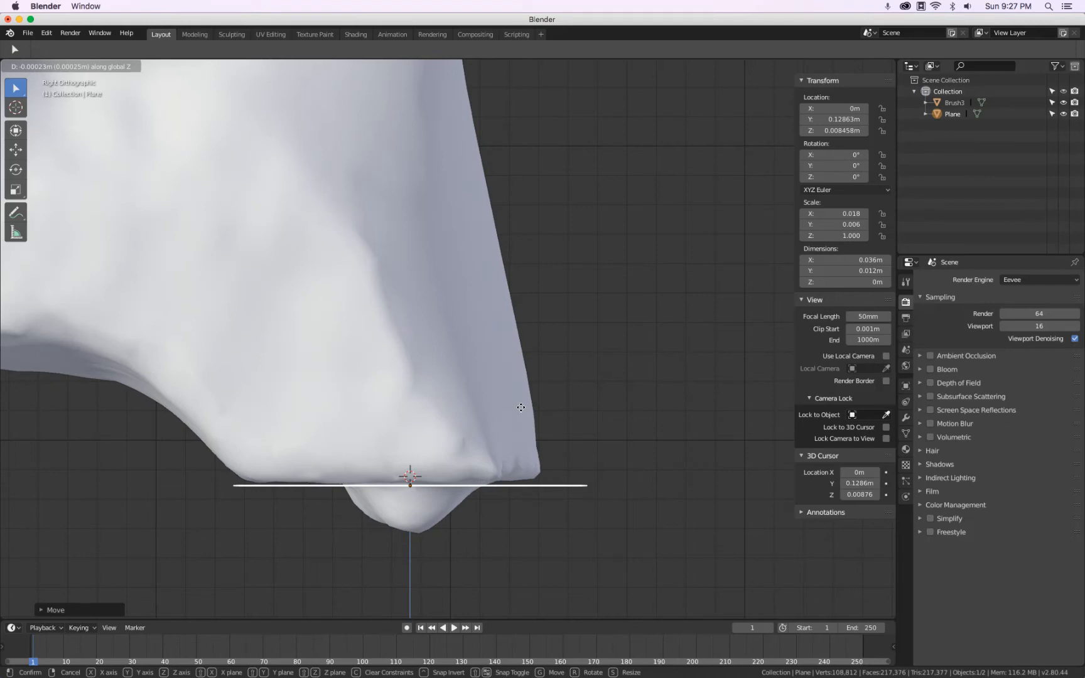
left_click(521, 407)
key("shift+s")
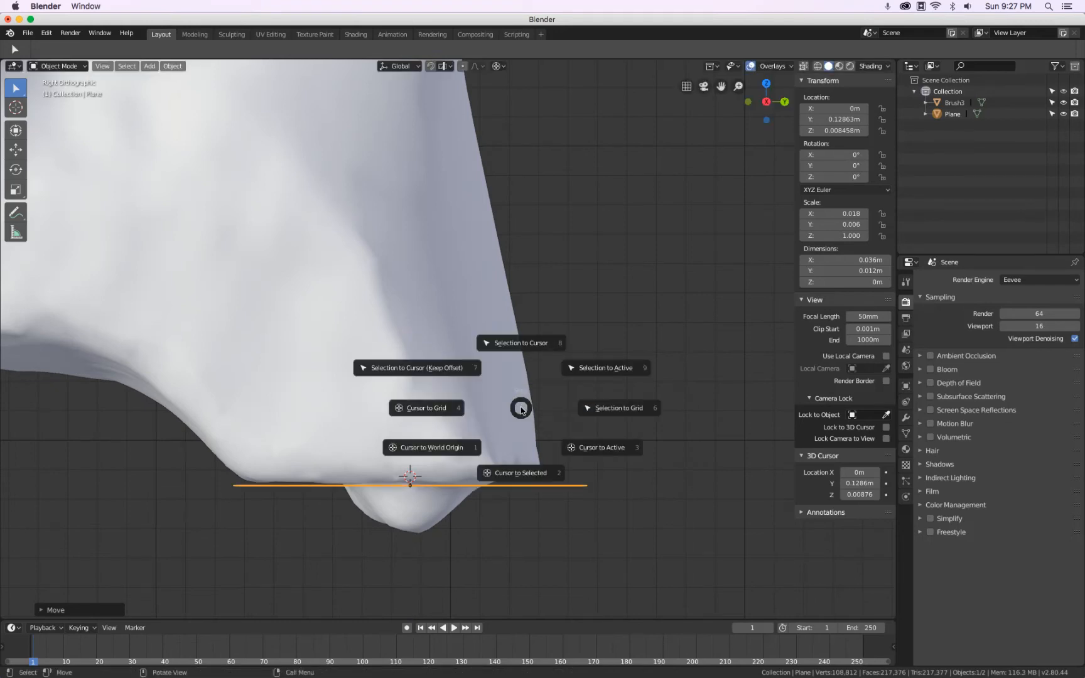
left_click(520, 462)
Switch to wireframe shading and rotate the brush slightly about the 3D cursor to align its flat end with the plane.
left_click(515, 438)
key("z")
left_click(182, 363)
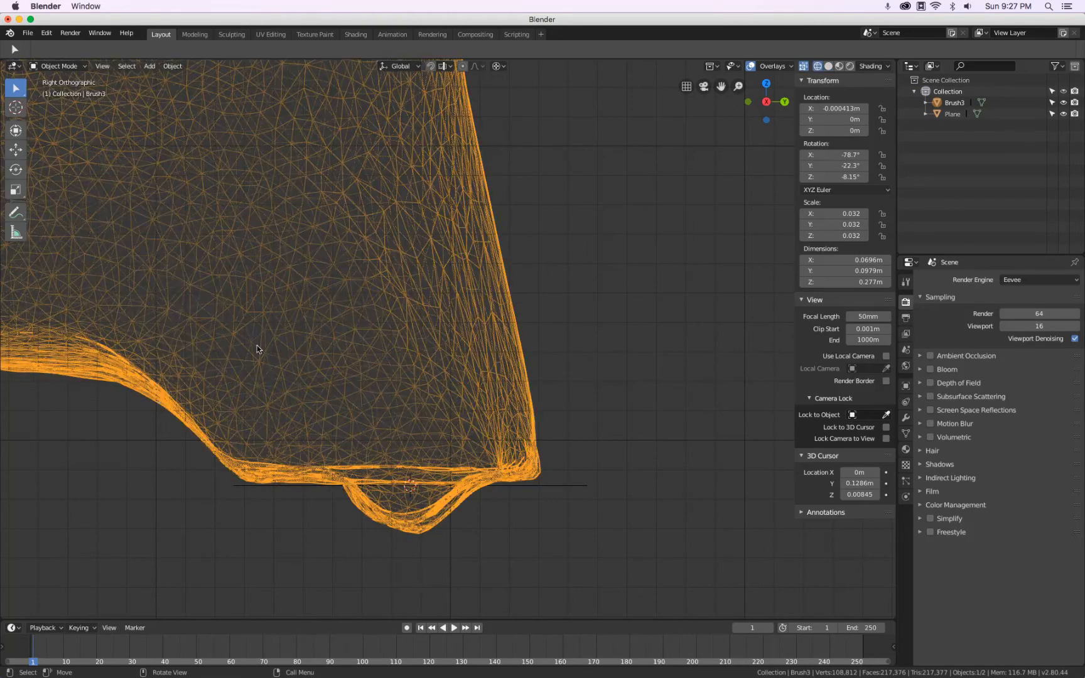
key("r")
left_click(220, 351)
Select the plane below the brush's flat end and rotate it 90° about the global X axis.
left_click(270, 487, "shift")
left_click(322, 487)
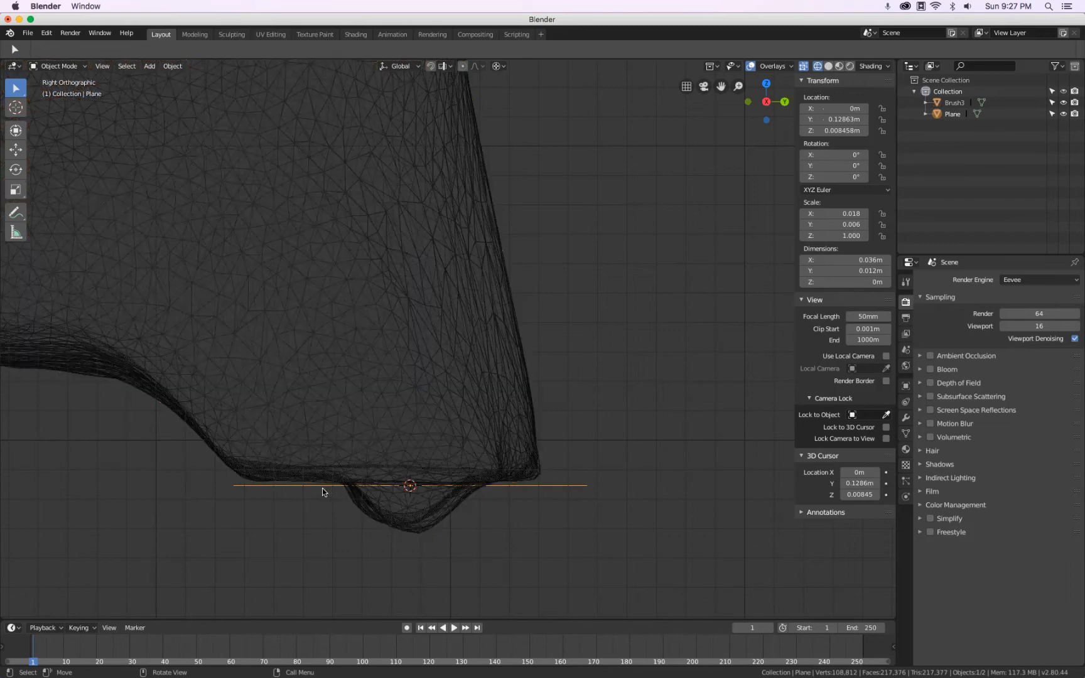
scroll(478, 468, "down", 3)
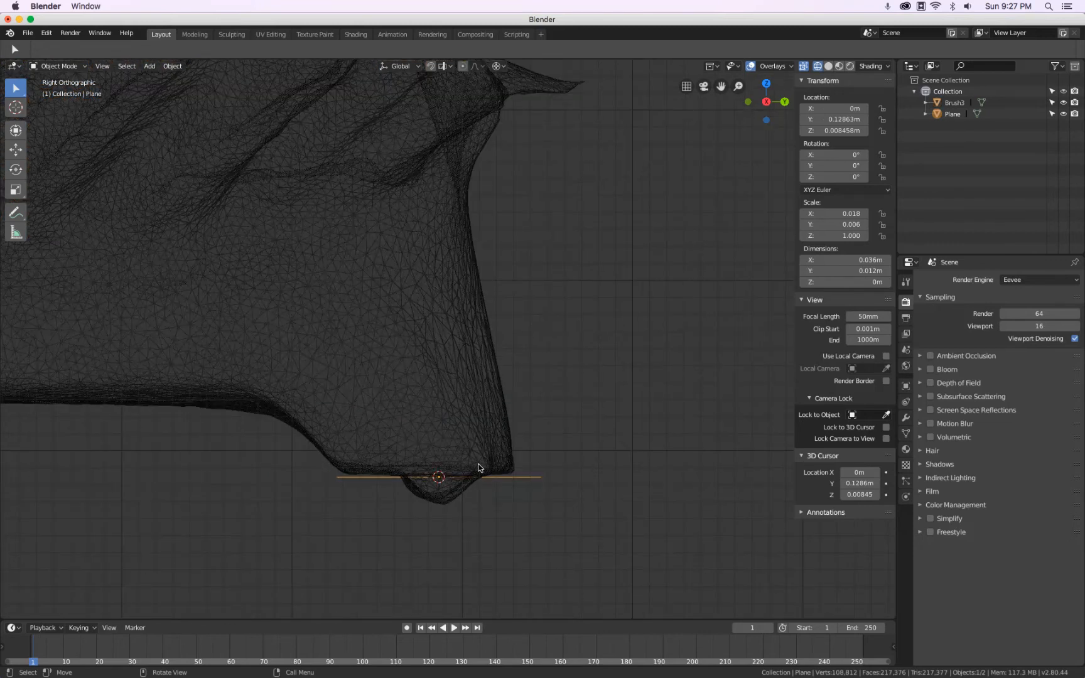
type("rx90")
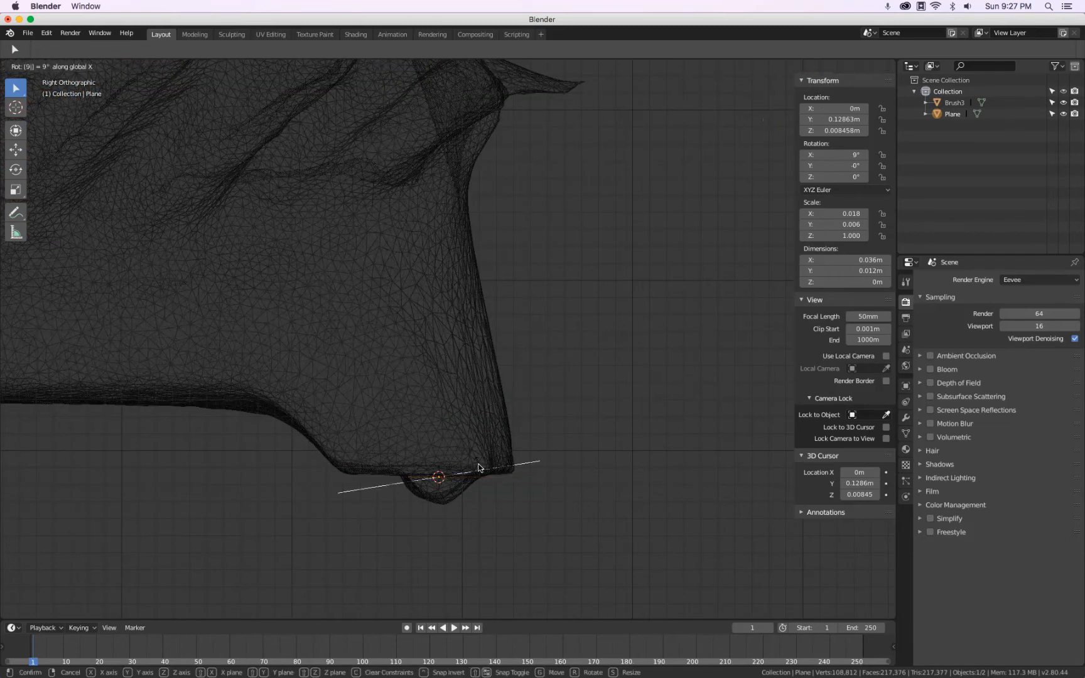
key("Return")
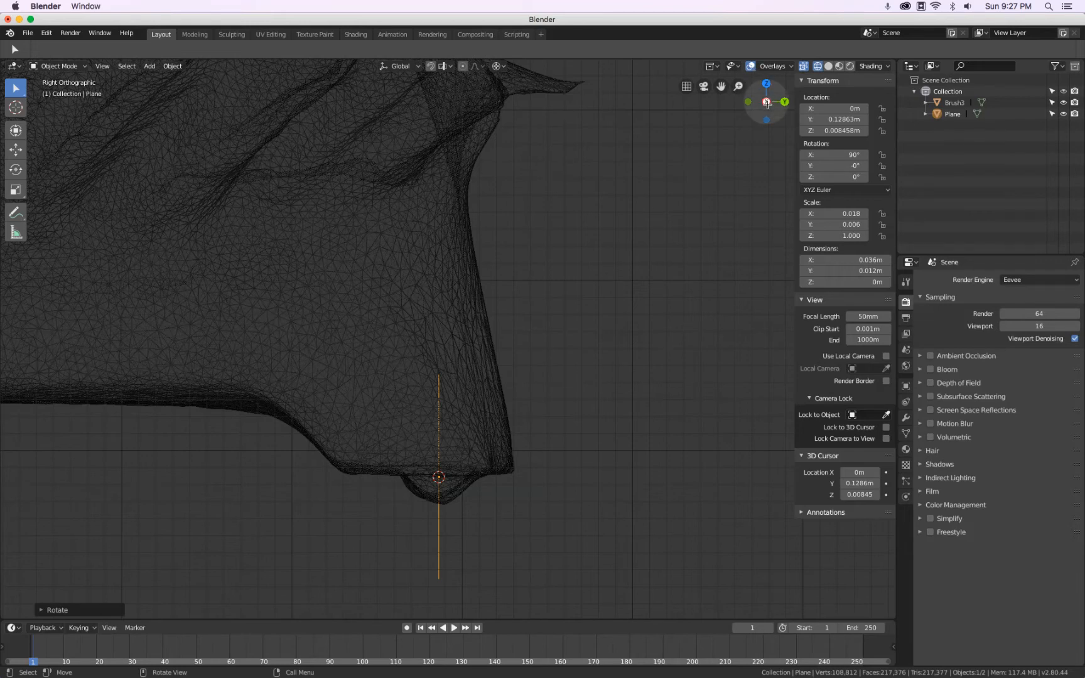
Move the upright plane down along the Z axis to about 0.0021 m, below the brush's flat end.
key("g")
key("z")
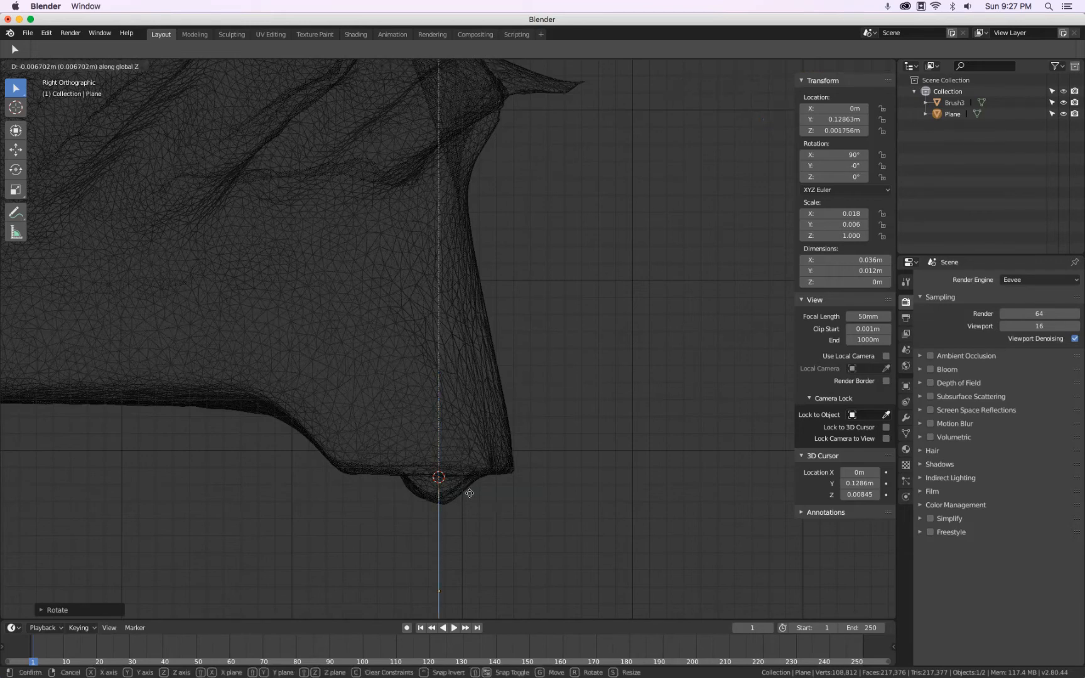
left_click(472, 495)
key("g")
key("z")
left_click(468, 483)
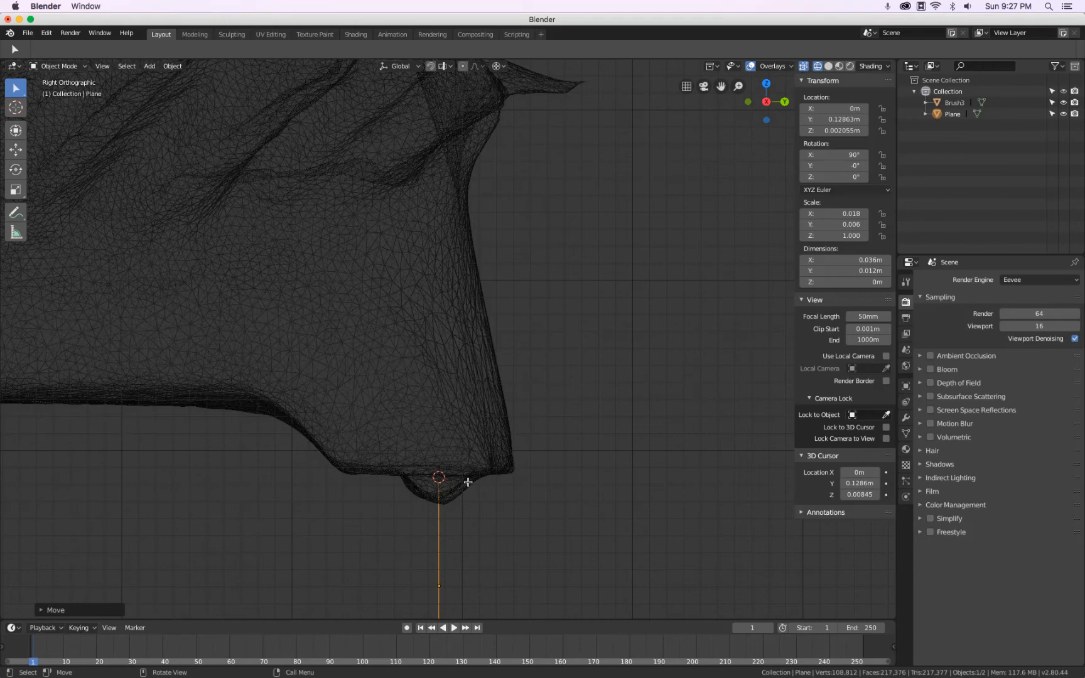
Move the plane toward the handle to about Y 0.125 m and Z 0.0026 m, its upper edge against the flat end.
key("g")
key("x")
left_click(427, 480)
key("g")
left_click(393, 477)
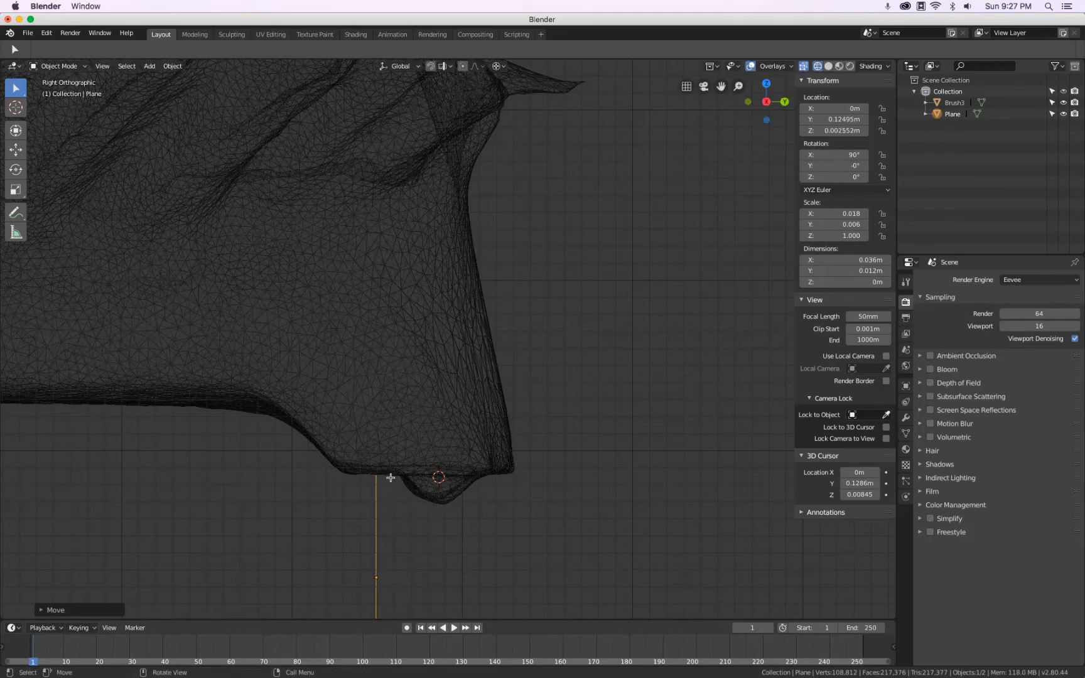
Switch to solid shading and compare the brush's flat end with the plane's upper edge from the front of the head.
scroll(393, 477, "down", 3)
mouse_move(393, 478)
middle_mouse_down()
mouse_move(477, 443)
mouse_move(501, 469)
mouse_move(538, 439)
mouse_move(470, 427)
middle_mouse_up()
key("z")
left_click(584, 468)
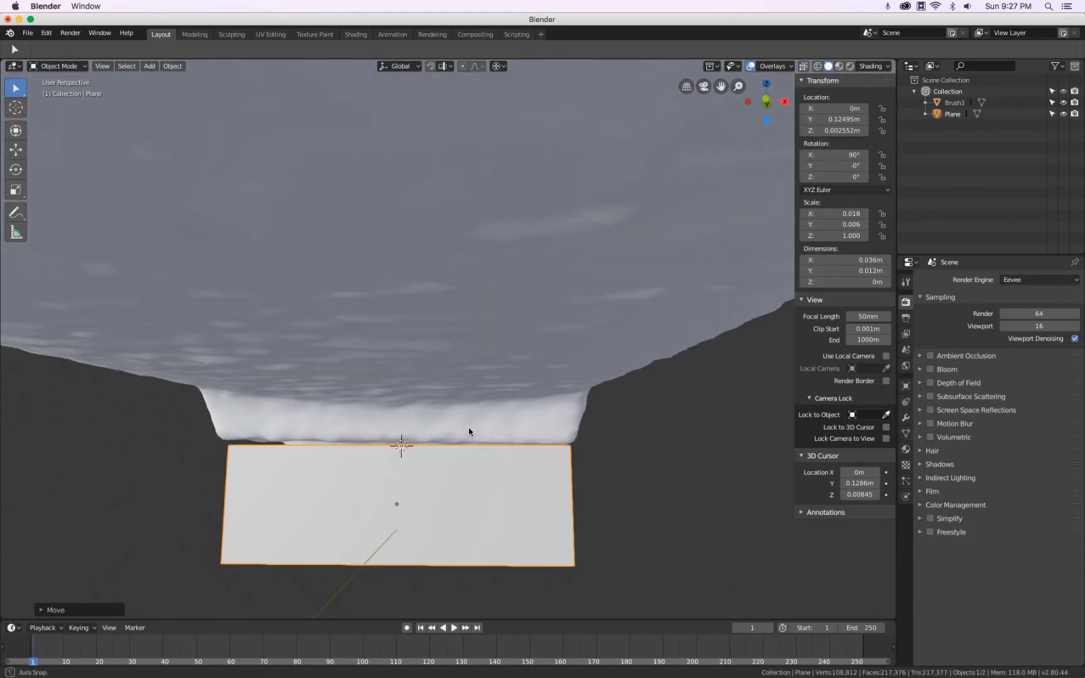
mouse_move(297, 460)
middle_mouse_down()
mouse_move(317, 450)
mouse_move(257, 447)
middle_mouse_up()
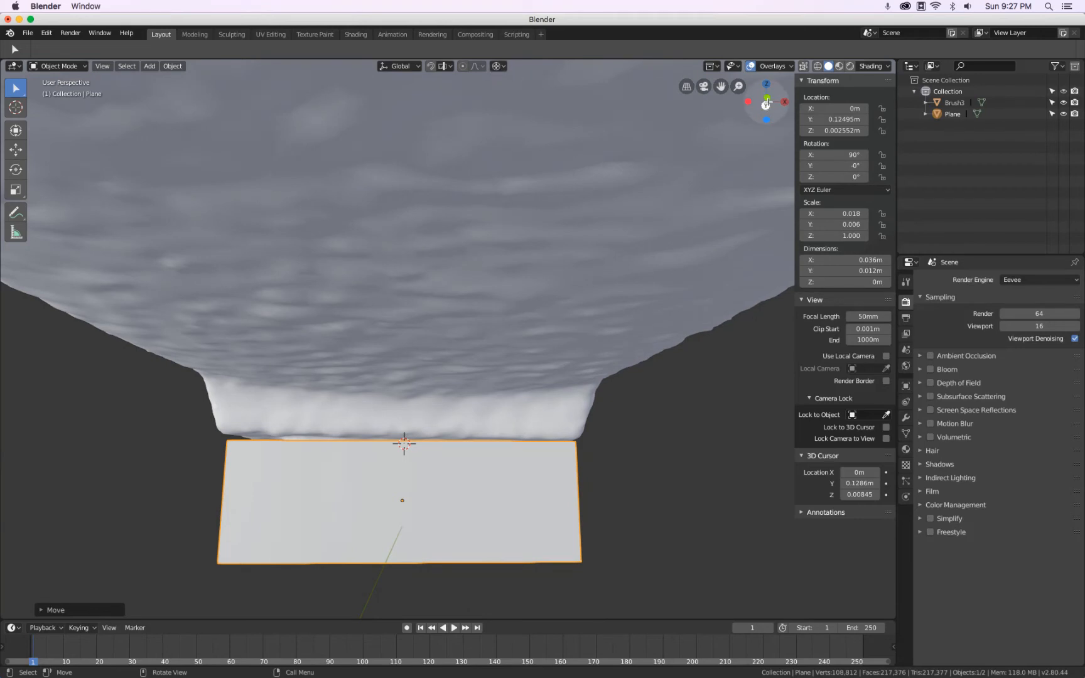
key("r")
key("y")
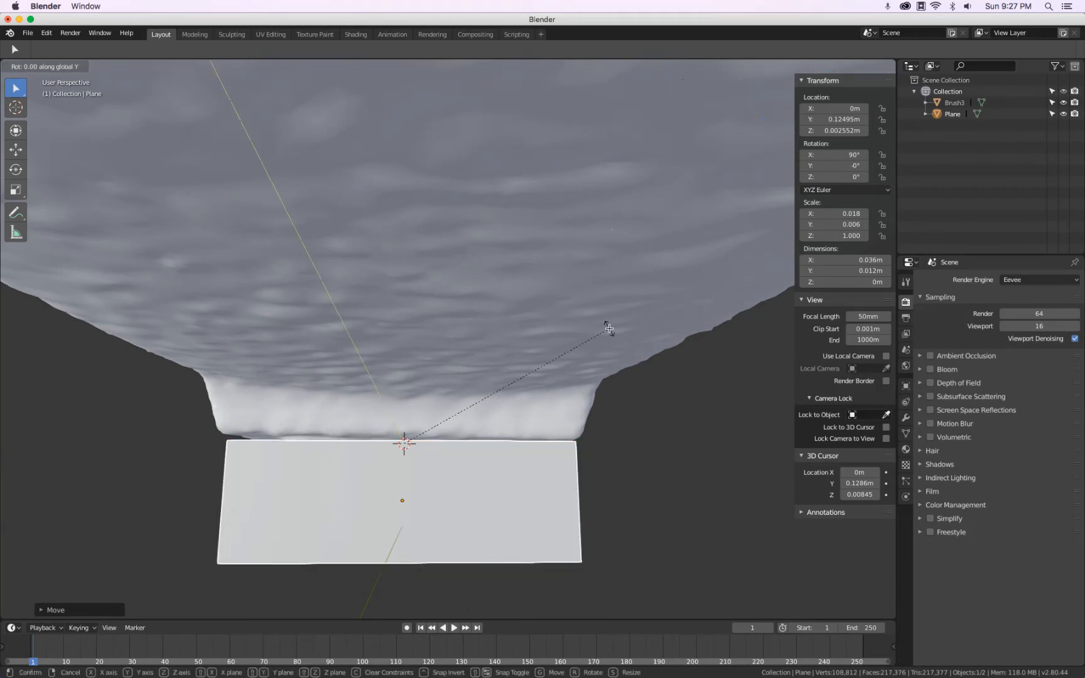
right_click(609, 325)
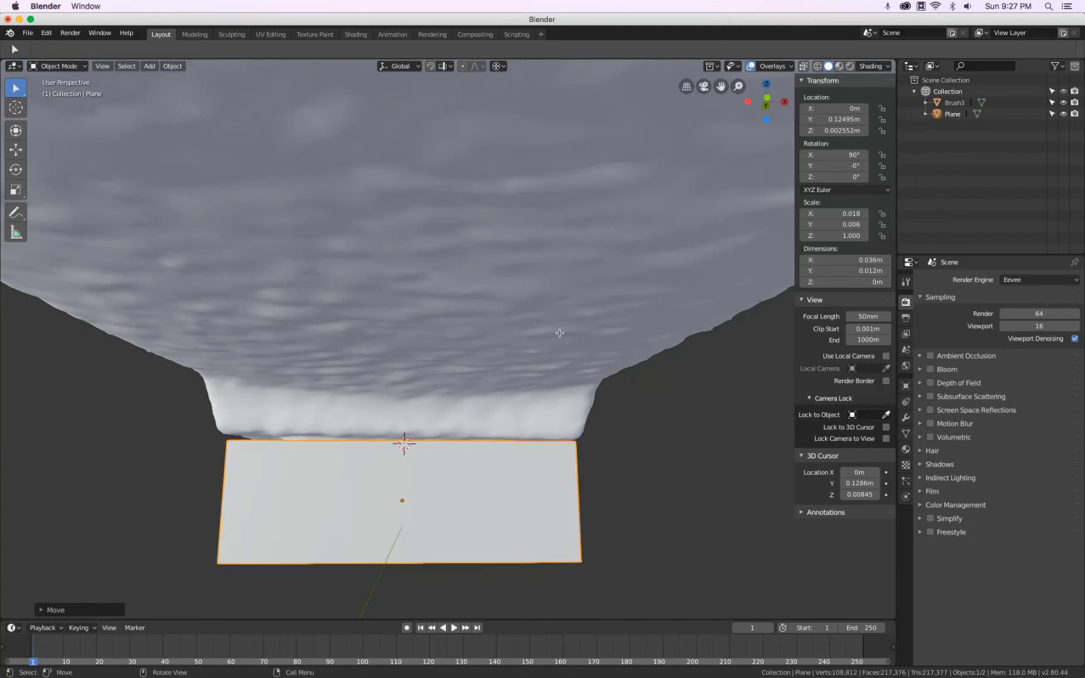
Rotate the brush slightly about the global Y axis around the 3D cursor, levelling its flat end with the plane's upper edge.
left_click(561, 333)
key("r")
key("y")
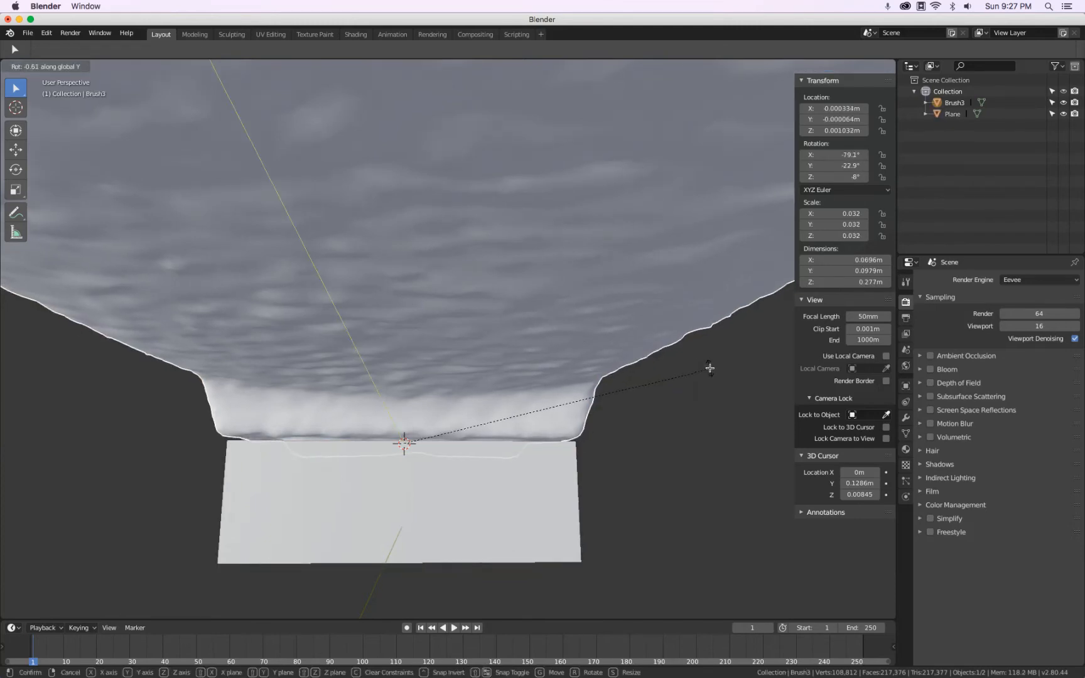
left_click(708, 371)
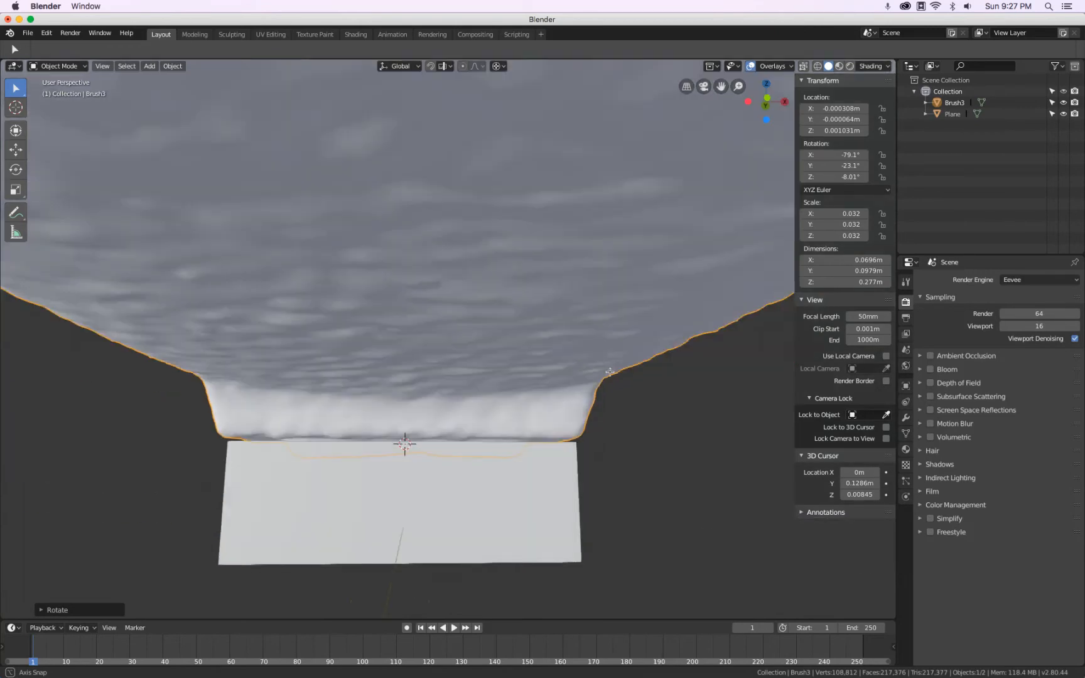
Examine from below how the brush's head and handle tip line up with the Y axis.
mouse_move(610, 372)
middle_mouse_down()
mouse_move(533, 375)
mouse_move(598, 368)
mouse_move(549, 354)
middle_mouse_up()
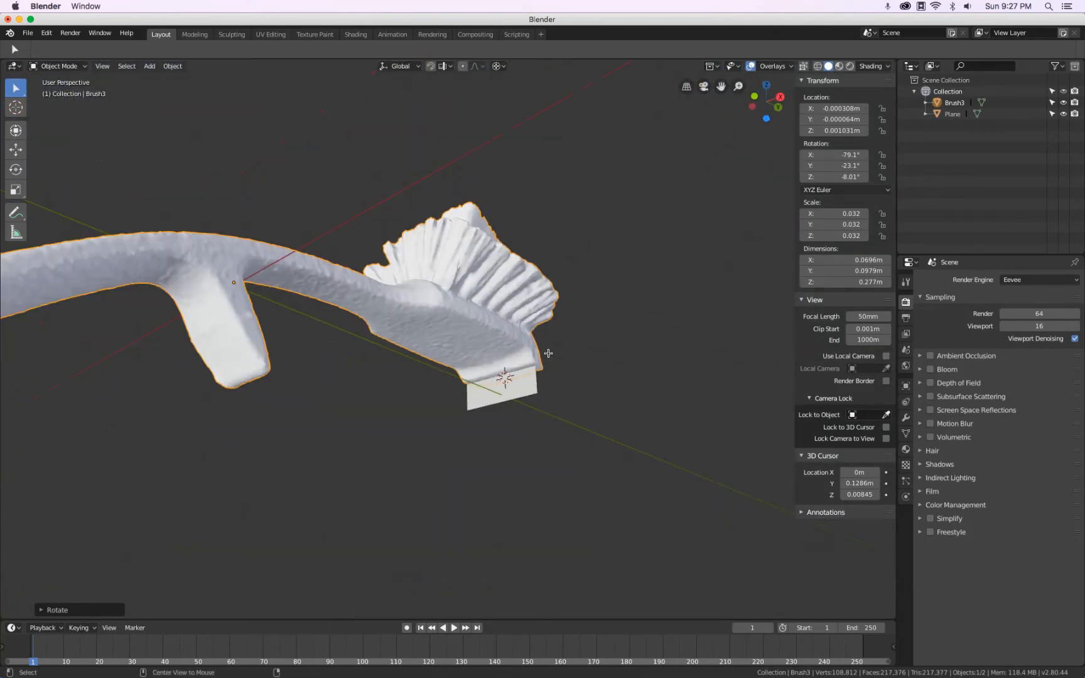
key("ctrl+KP_7")
middle_click_drag(529, 302, 517, 502, "shift")
scroll(506, 363, "down", 3)
scroll(487, 464, "up", 4)
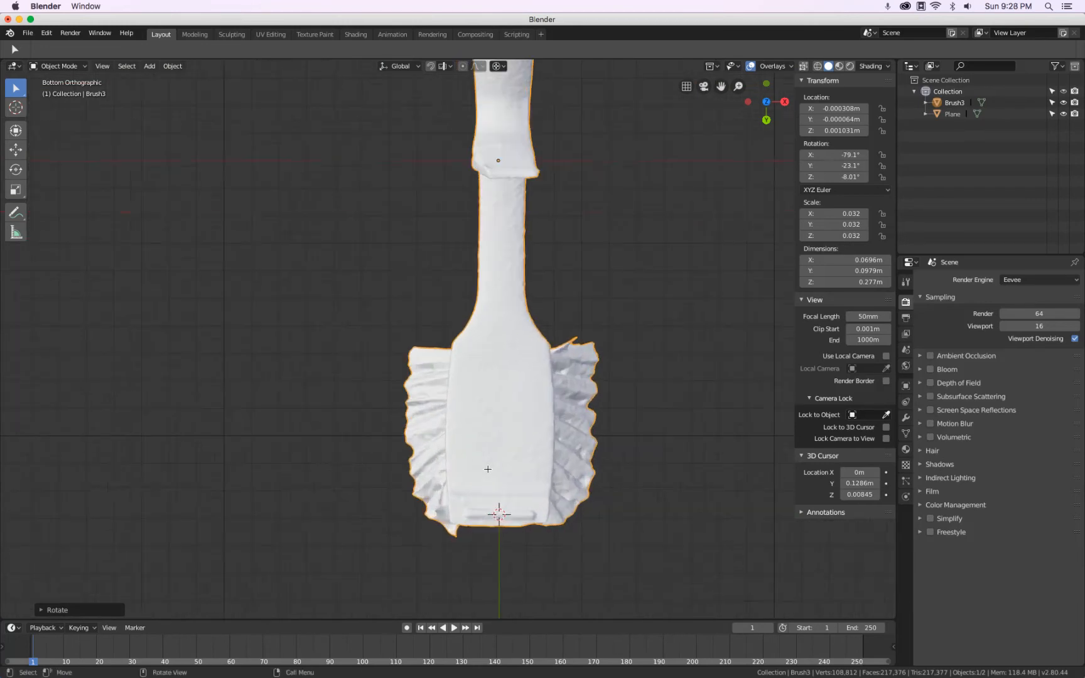
scroll(488, 470, "down", 3)
middle_click_drag(493, 75, 489, 198, "shift")
scroll(491, 206, "up", 1)
scroll(496, 227, "up", 2)
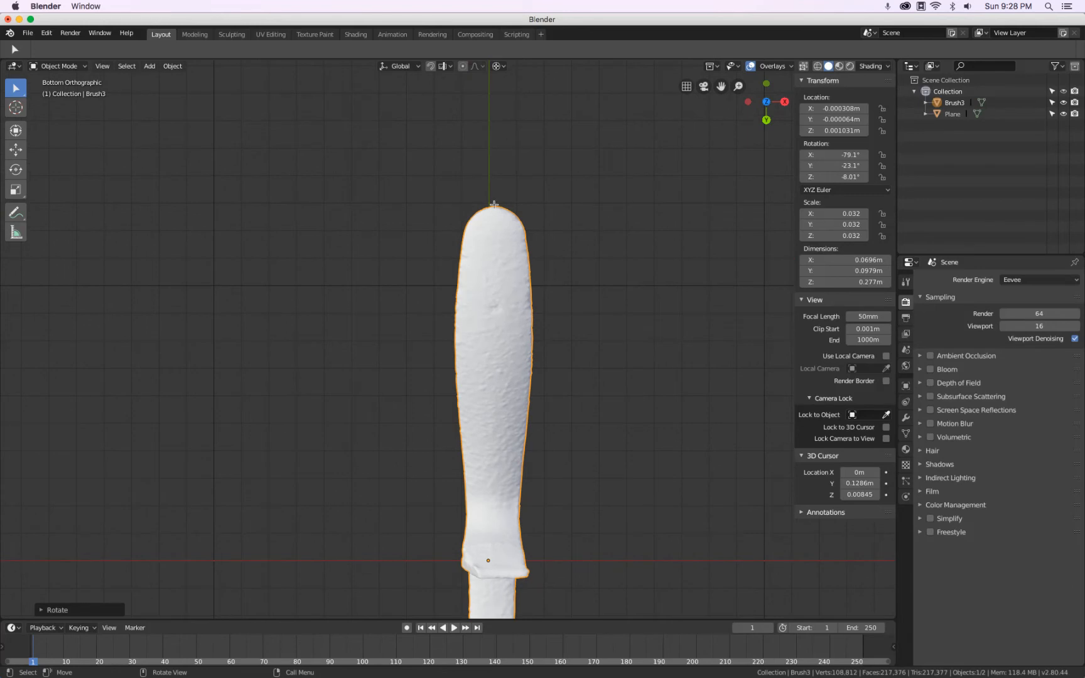
scroll(493, 214, "up", 7)
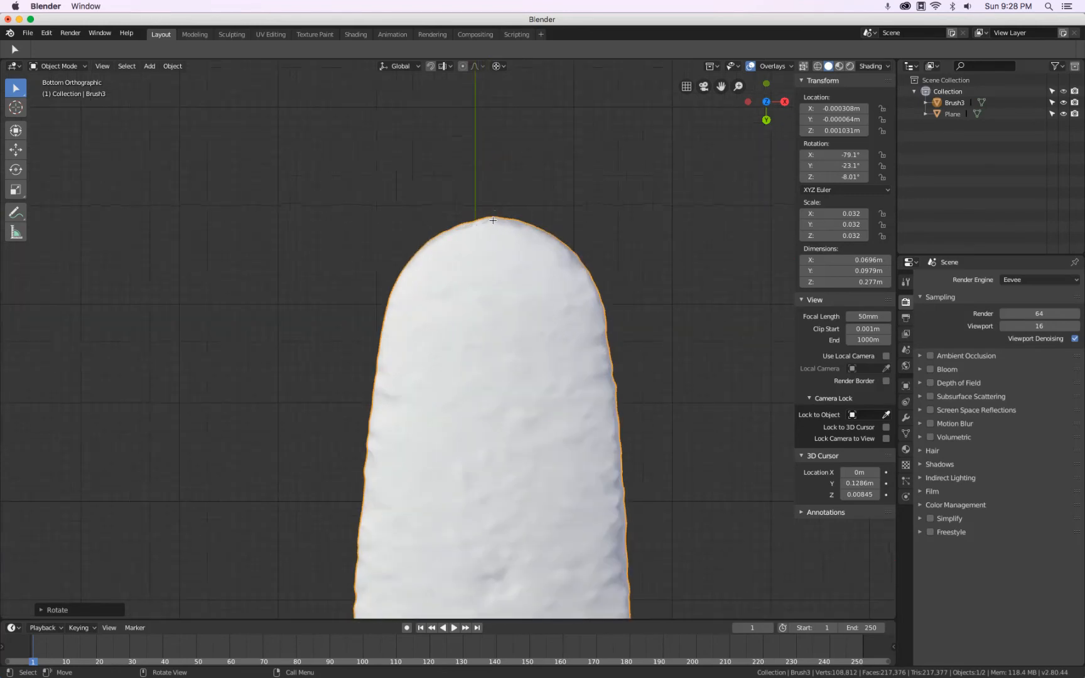
scroll(506, 206, "up", 1)
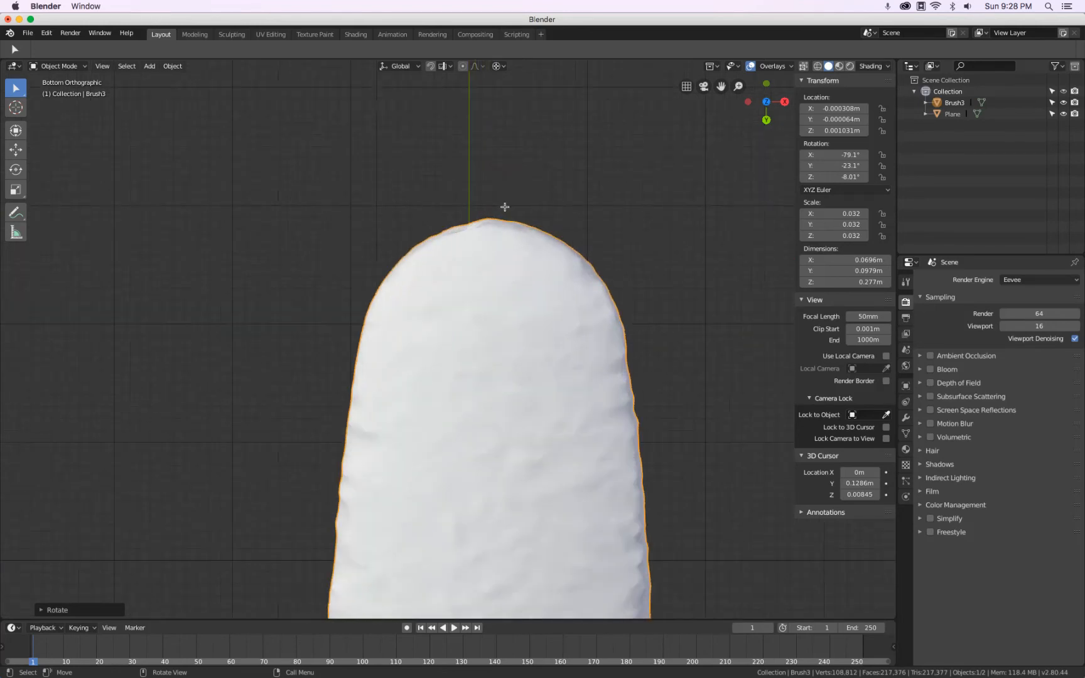
scroll(515, 217, "down", 15)
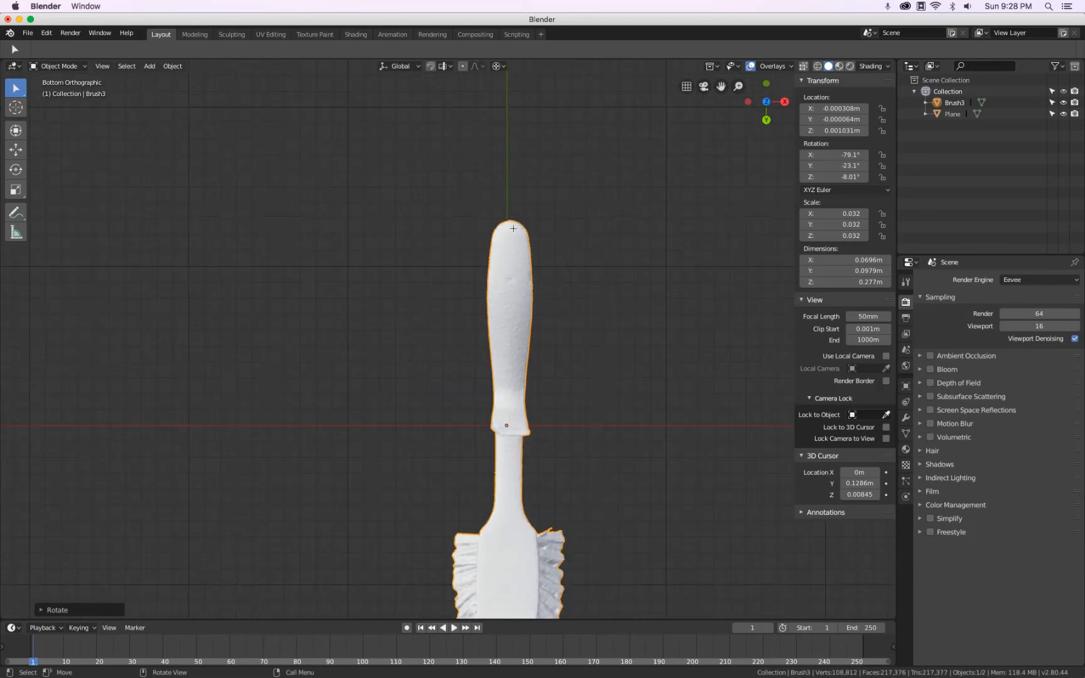
scroll(512, 290, "up", 7)
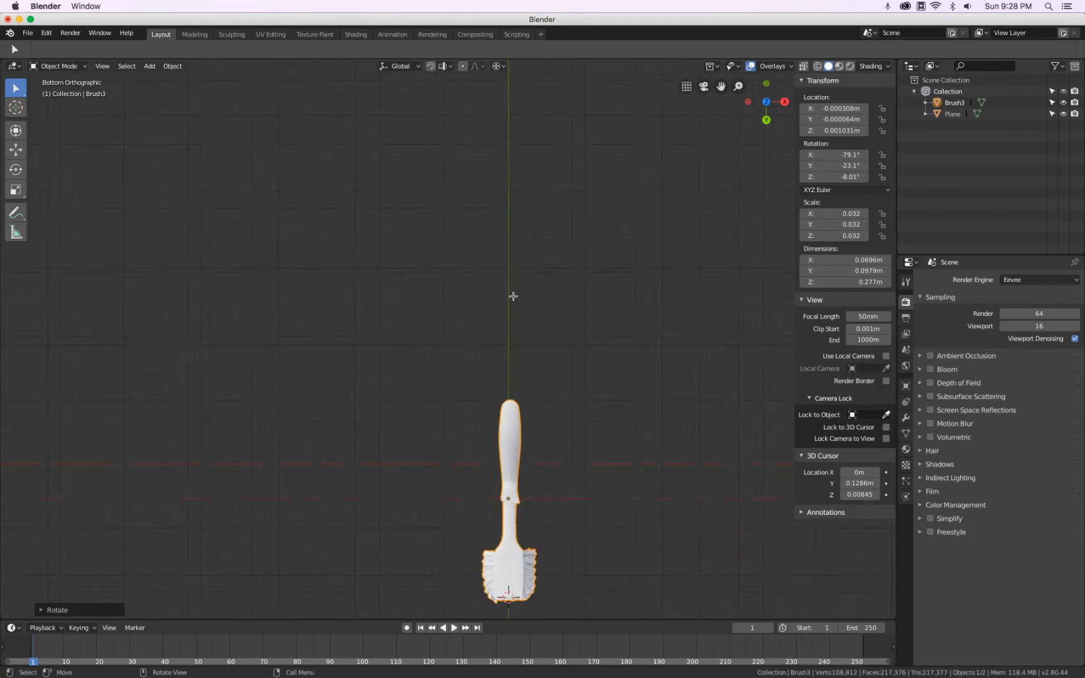
Rotate the brush about -0.44° around the 3D cursor in the bottom view, bringing the handle tip onto the Y axis.
middle_click_drag(500, 536, 508, 448, "shift")
scroll(510, 448, "up", 1)
middle_click_drag(515, 530, 516, 235, "shift")
scroll(555, 234, "up", 6)
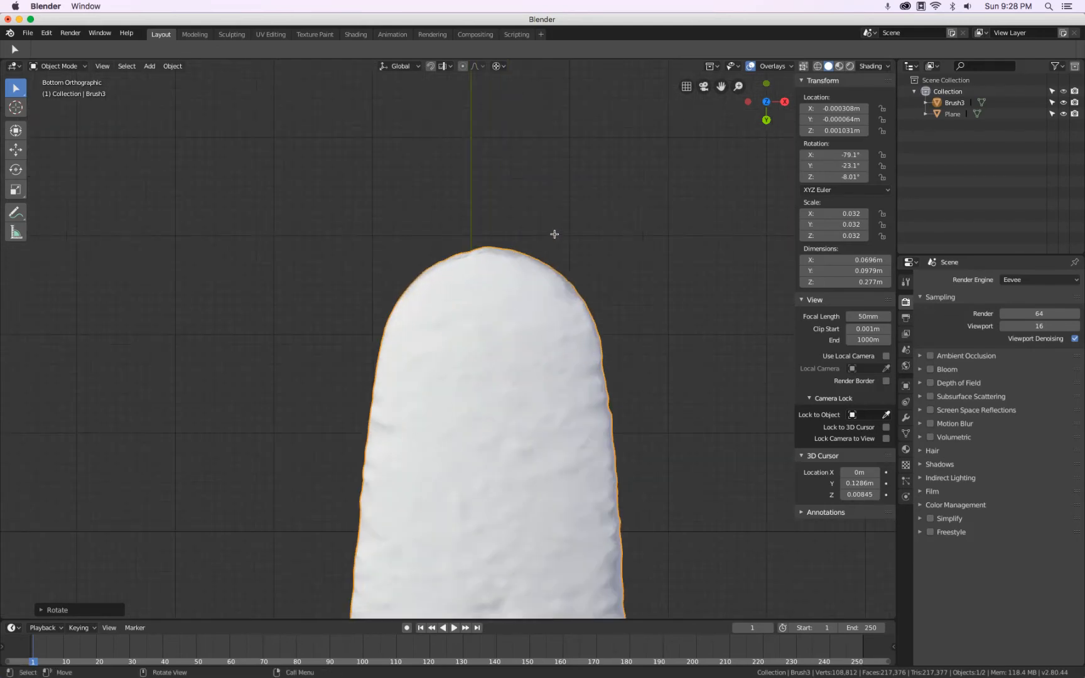
key("r")
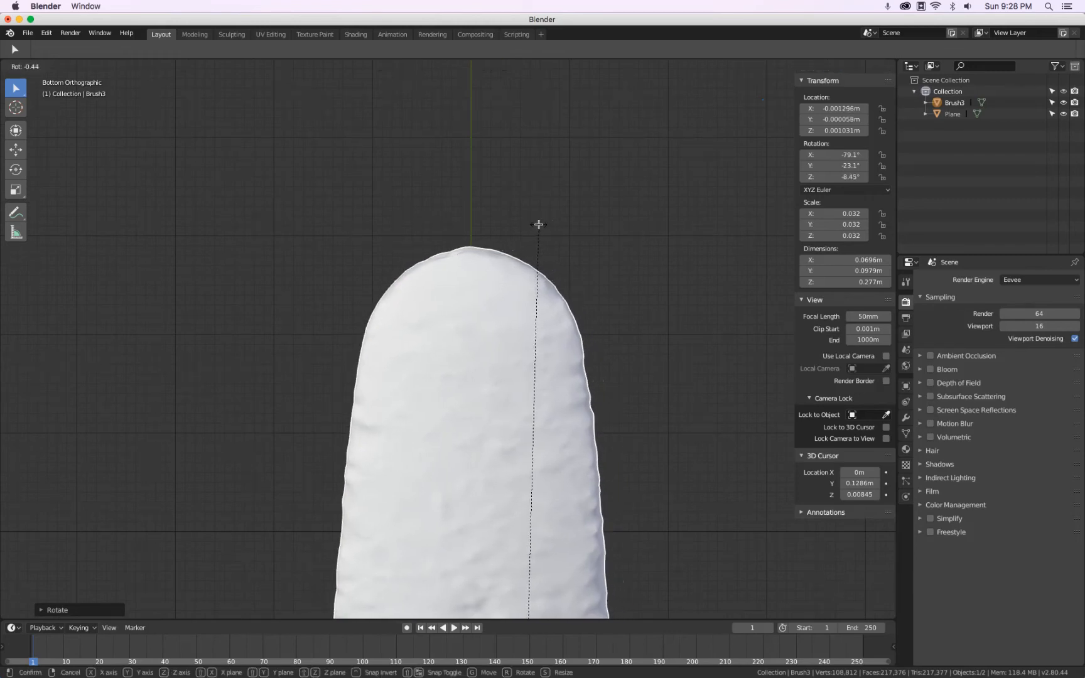
left_click(539, 225)
Fine-tune the brush's rotation by about -0.04° in the bottom view, centring the rounded handle tip on the Y axis.
scroll(373, 316, "up", 2)
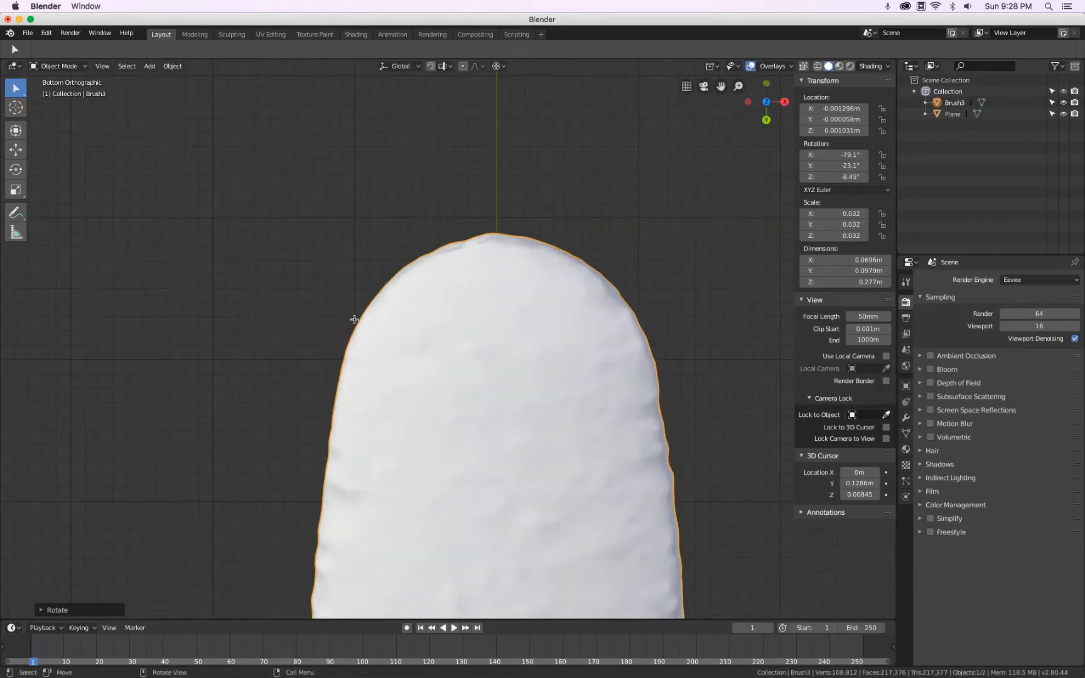
scroll(596, 320, "up", 1)
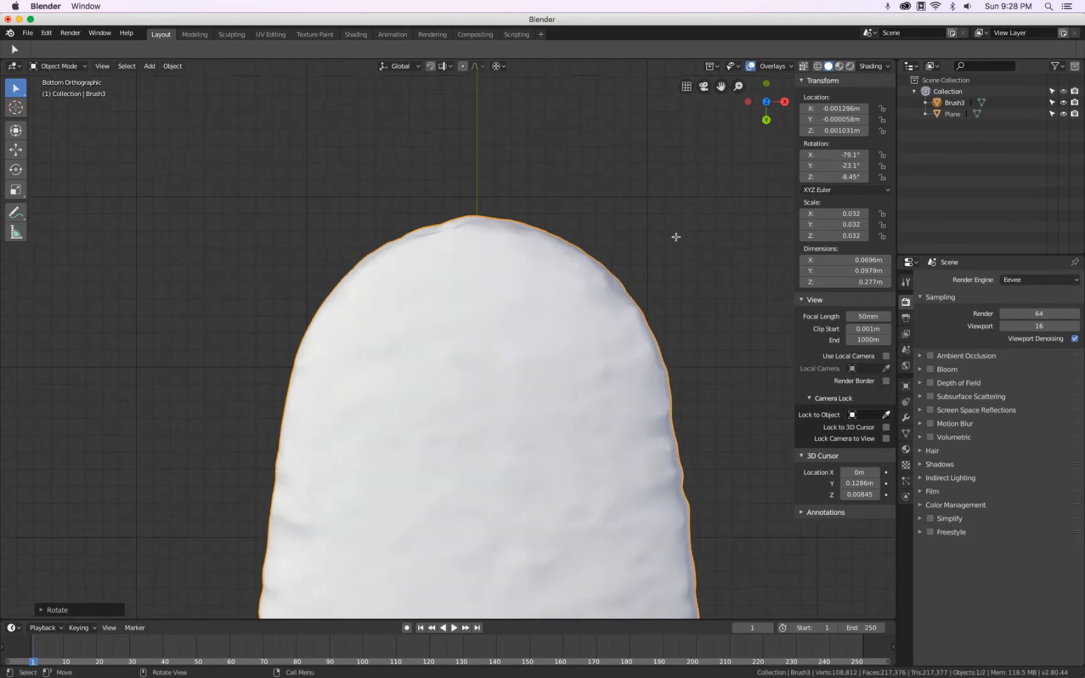
key("r")
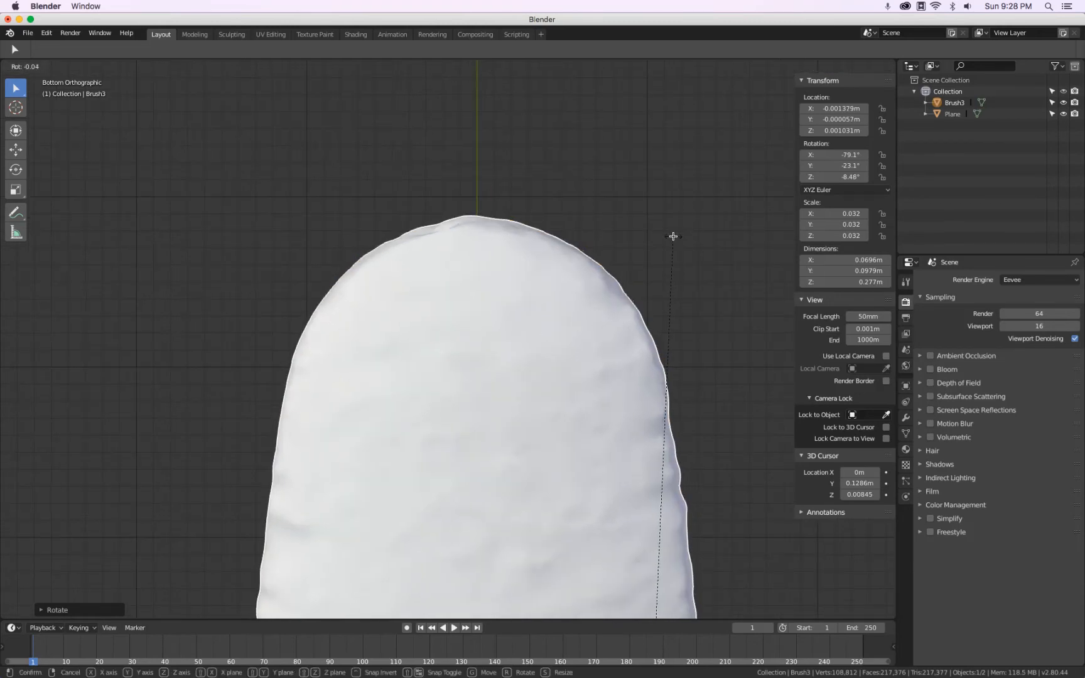
left_click(665, 238)
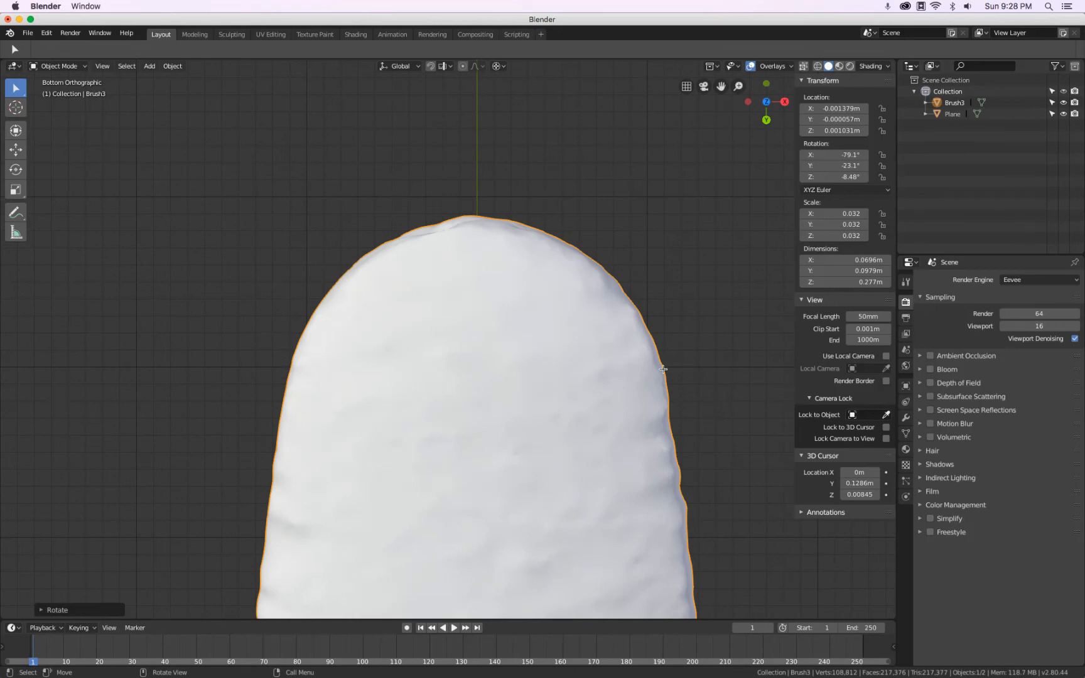
Examine the symmetry of the brush's handle, collar and neck along the Y axis from below.
scroll(474, 213, "down", 8)
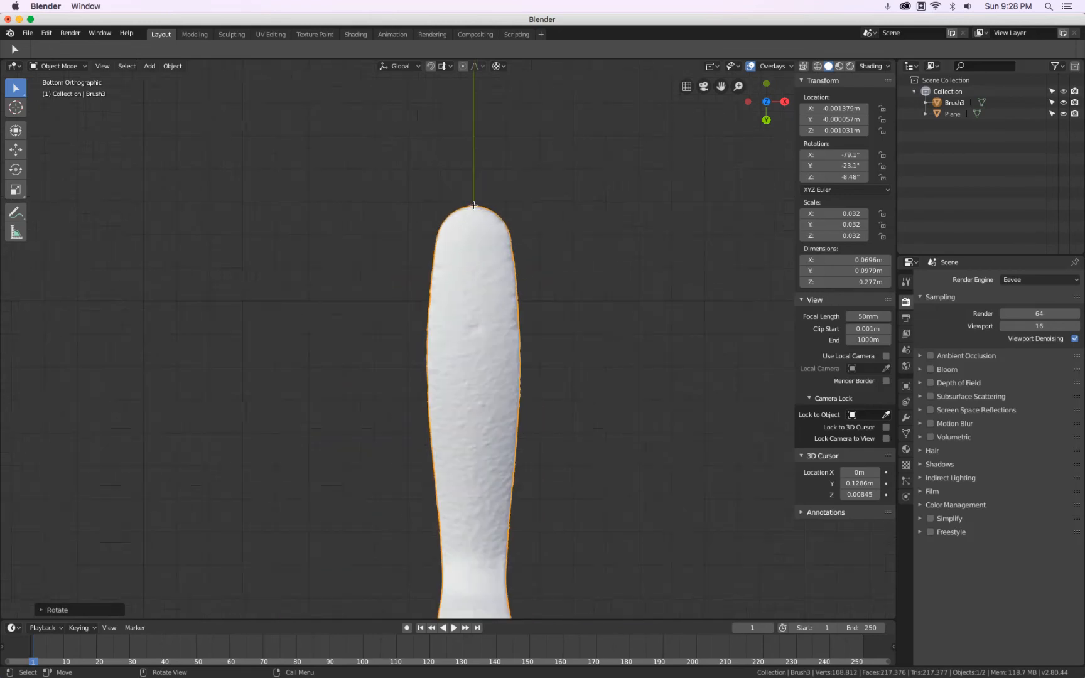
scroll(489, 522, "up", 5)
scroll(487, 514, "up", 5)
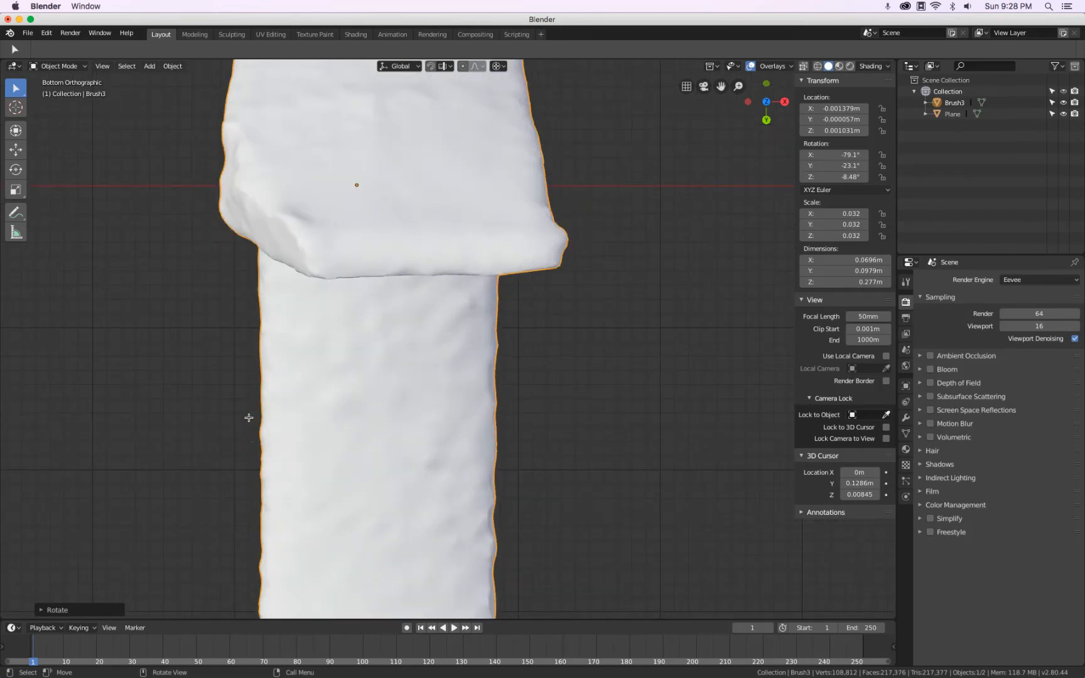
scroll(255, 420, "down", 5)
scroll(297, 462, "up", 7)
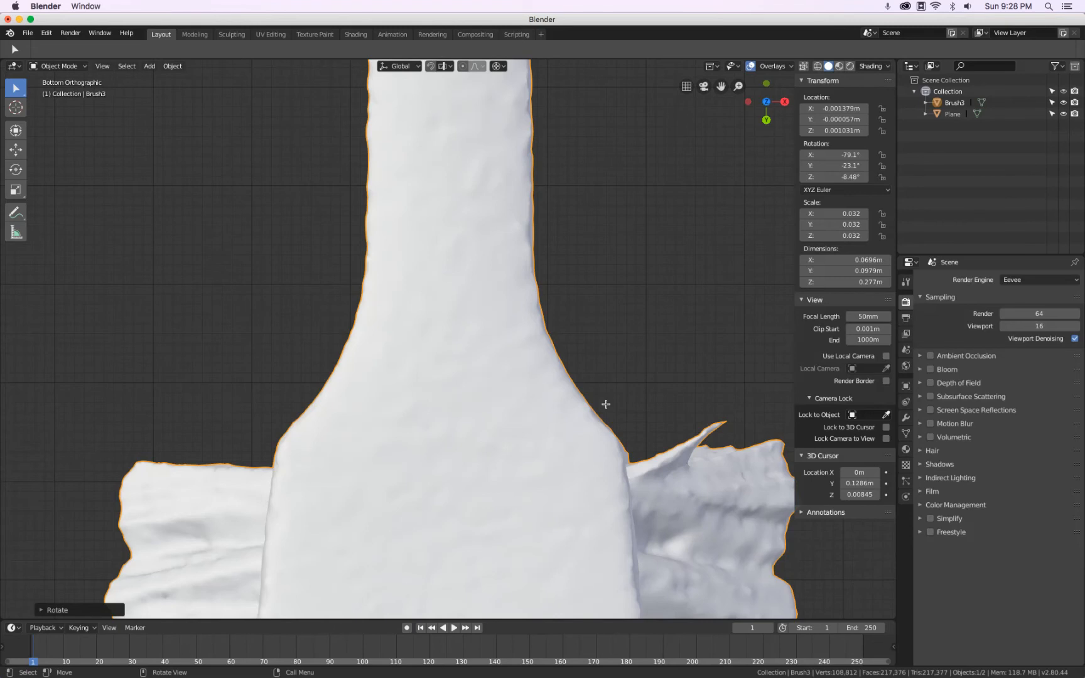
scroll(600, 402, "down", 5)
middle_click_drag(606, 319, 591, 494, "shift")
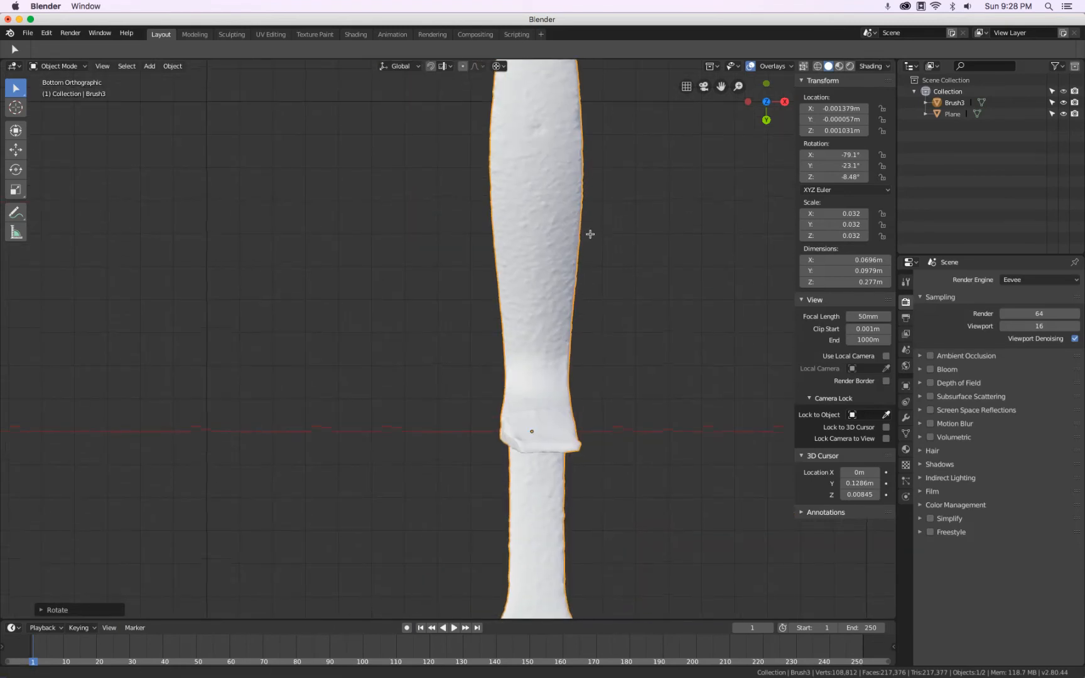
middle_click_drag(583, 323, 562, 503, "shift")
scroll(535, 217, "up", 3)
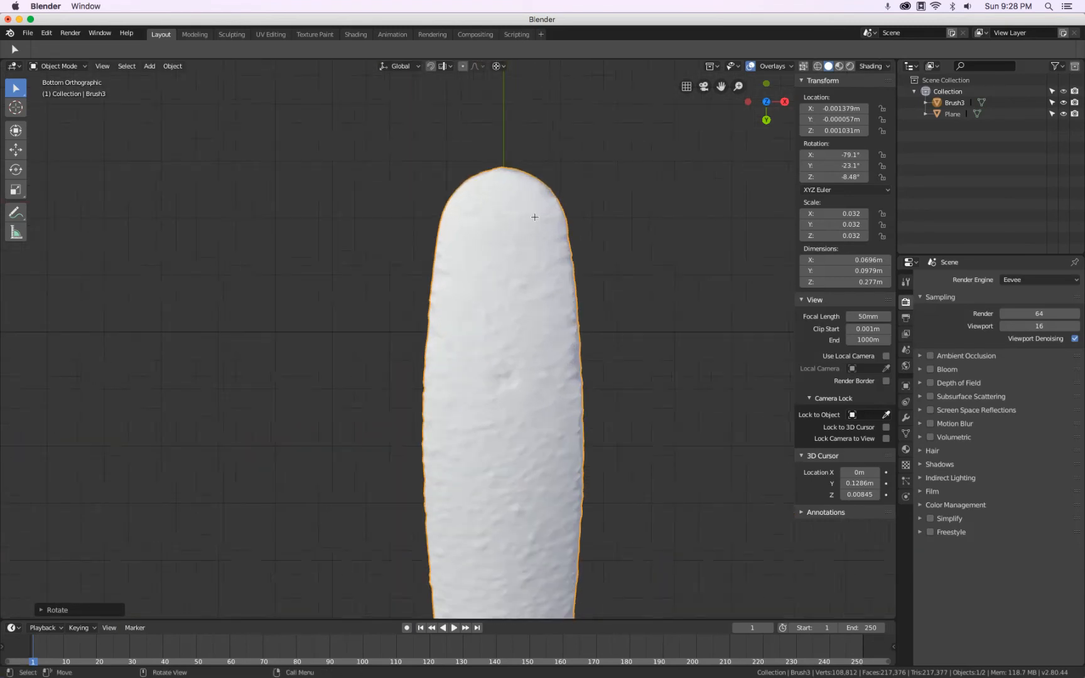
scroll(527, 206, "up", 2)
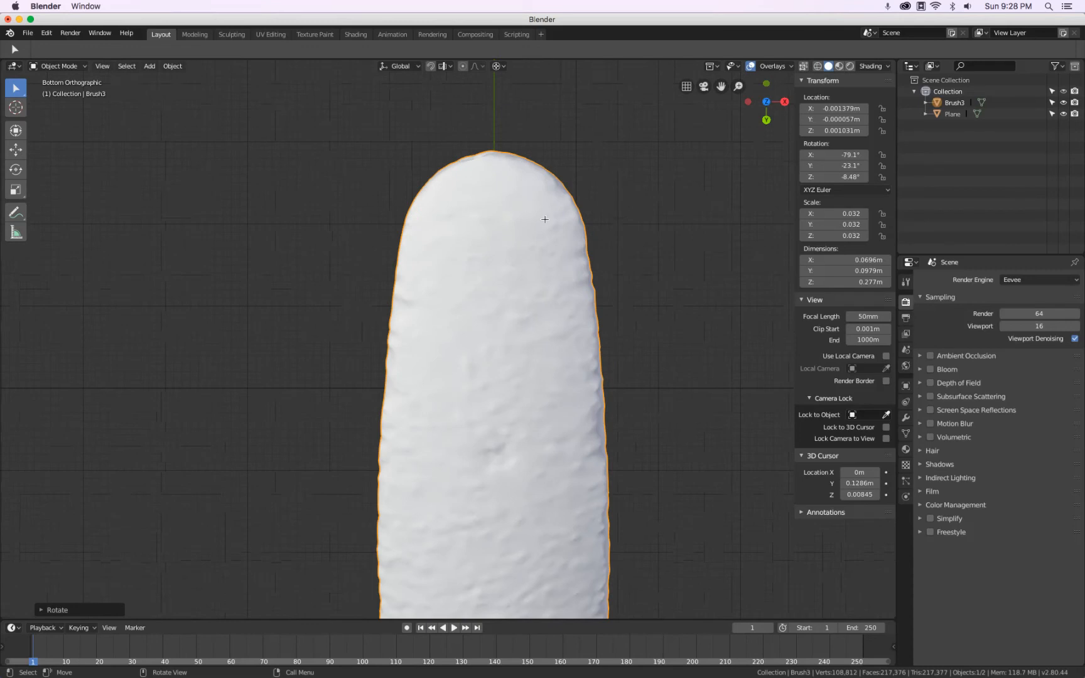
Apply the brush's rotation and scale to its mesh.
scroll(546, 219, "down", 8)
key("KP_3")
scroll(506, 386, "up", 5)
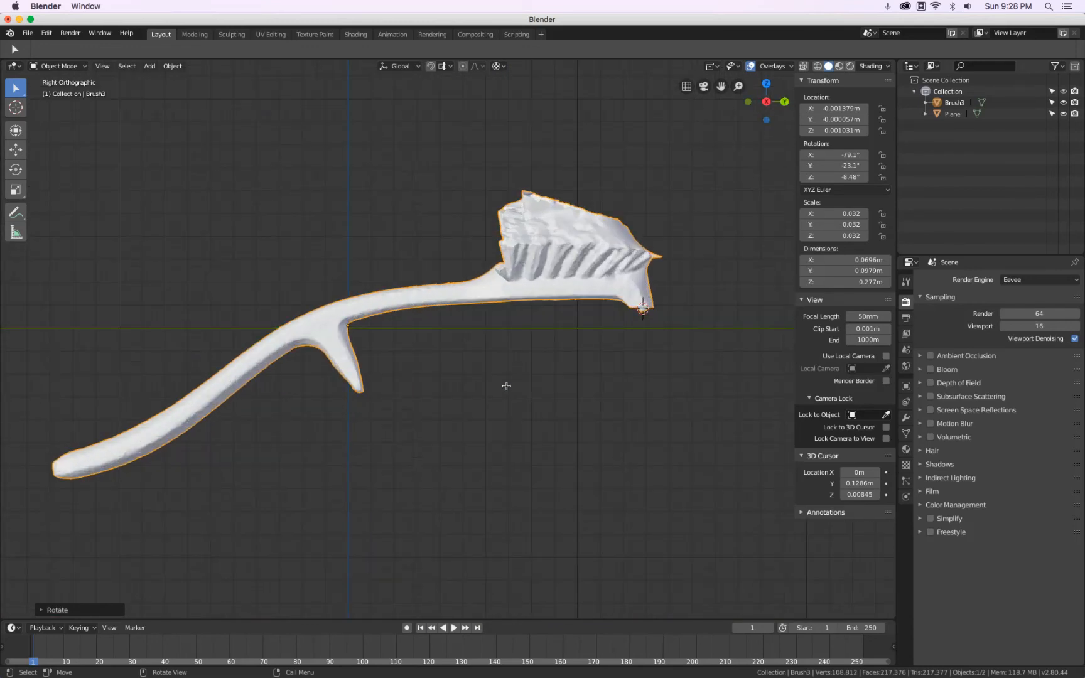
scroll(507, 386, "down", 3)
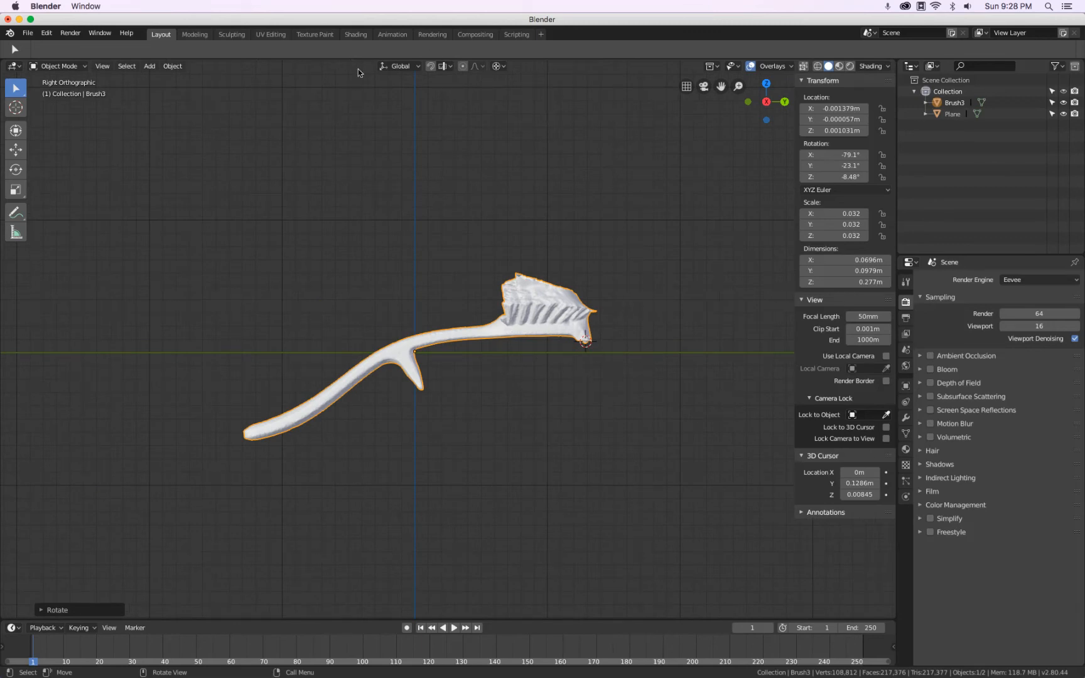
left_click(172, 66)
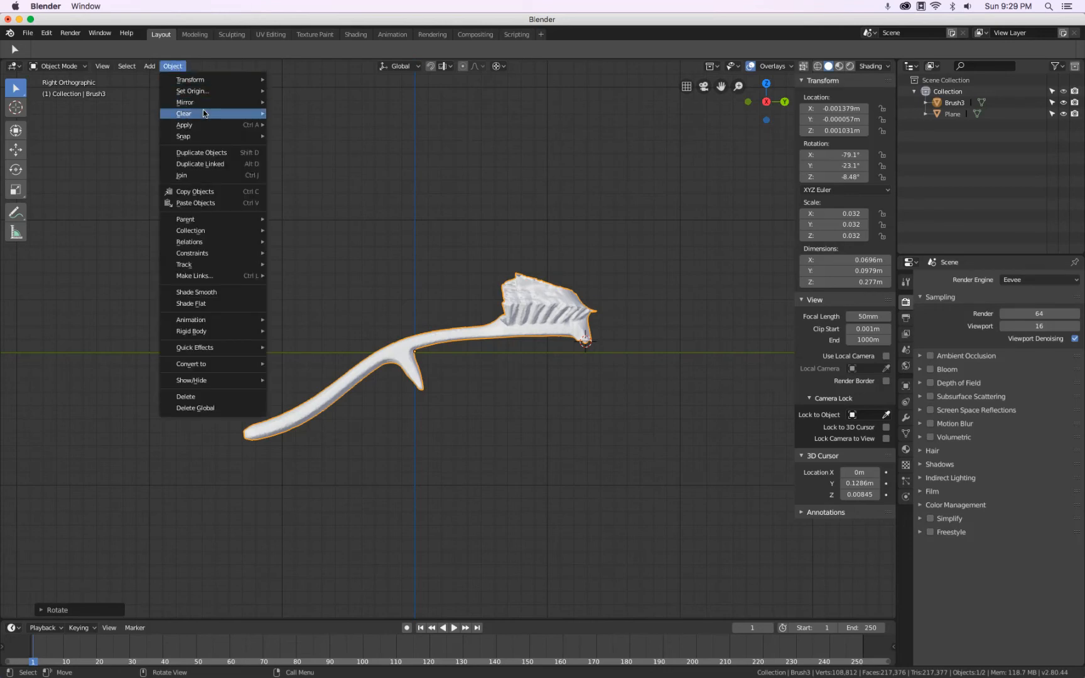
mouse_move(203, 132)
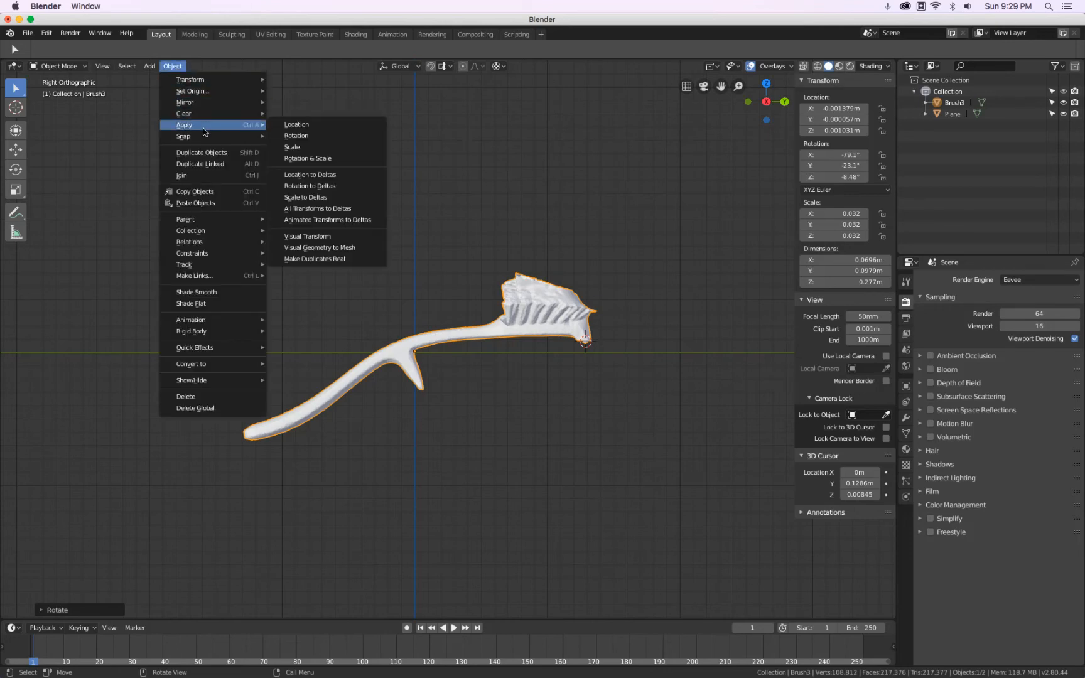
left_click(337, 158)
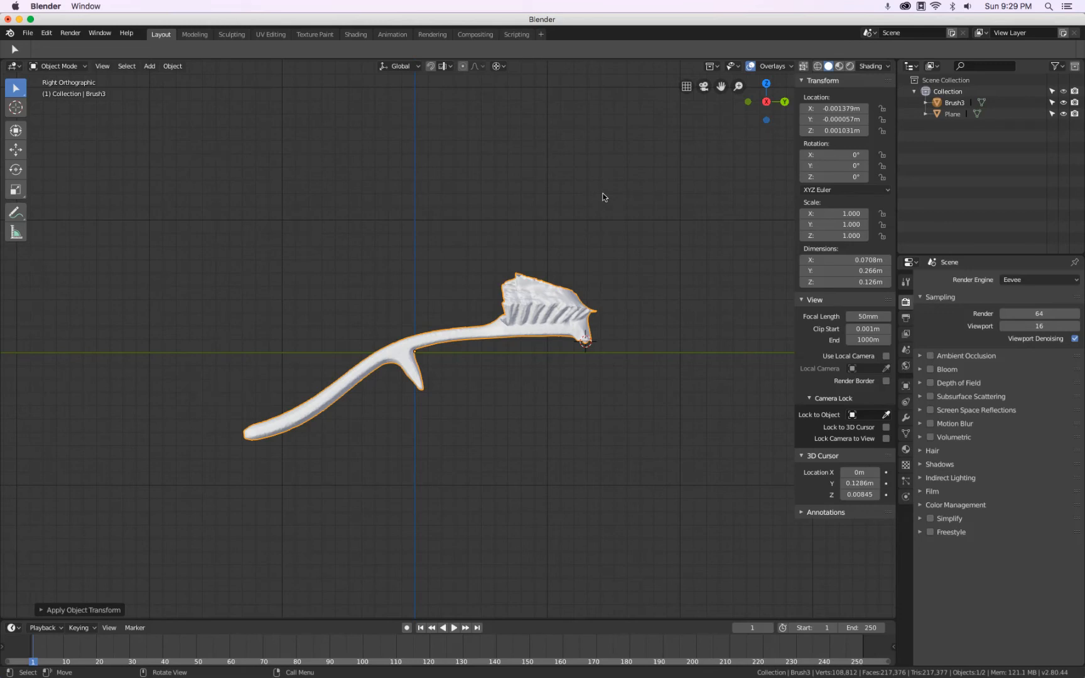
Return the 3D cursor to the world origin and set the brush's origin to the 3D cursor.
key("shift+s")
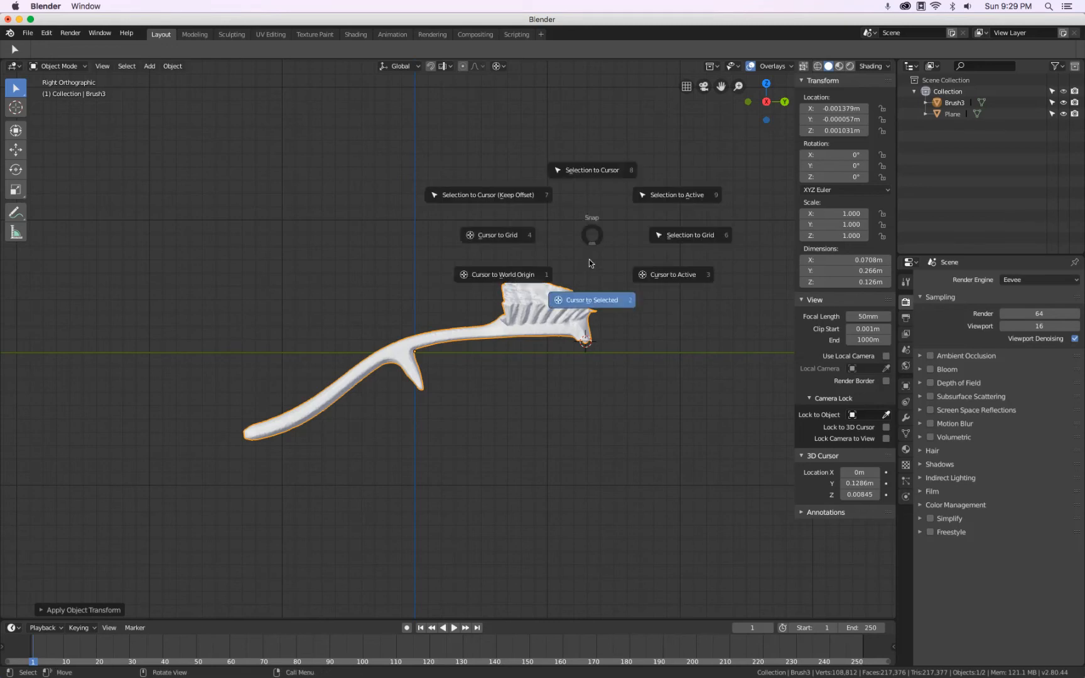
left_click(520, 277)
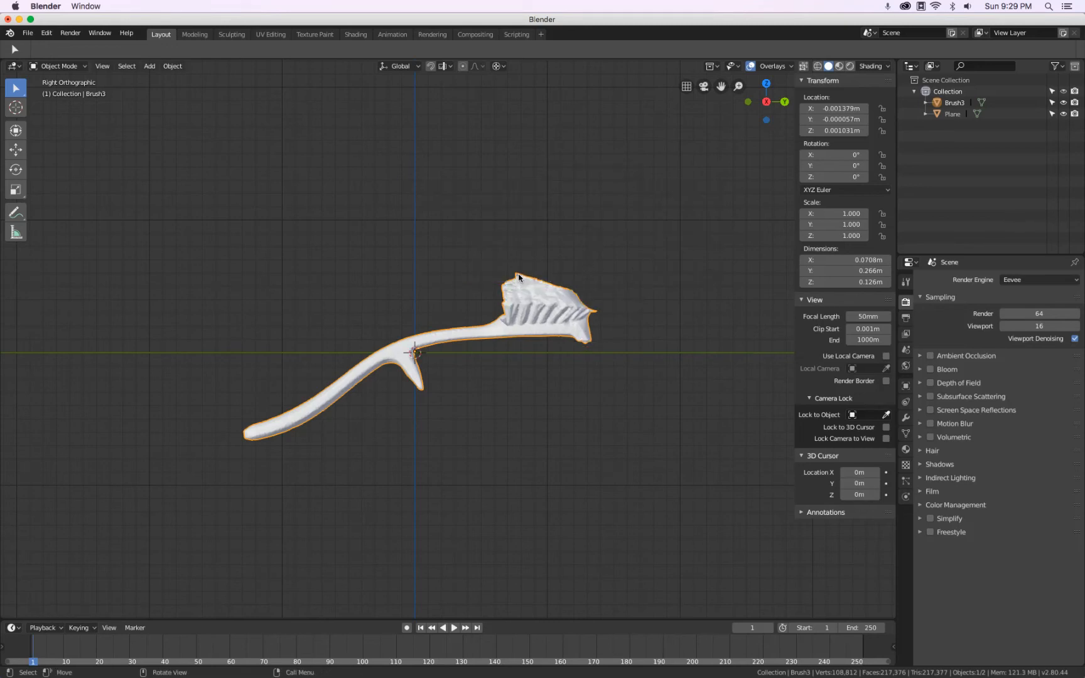
left_click(174, 64)
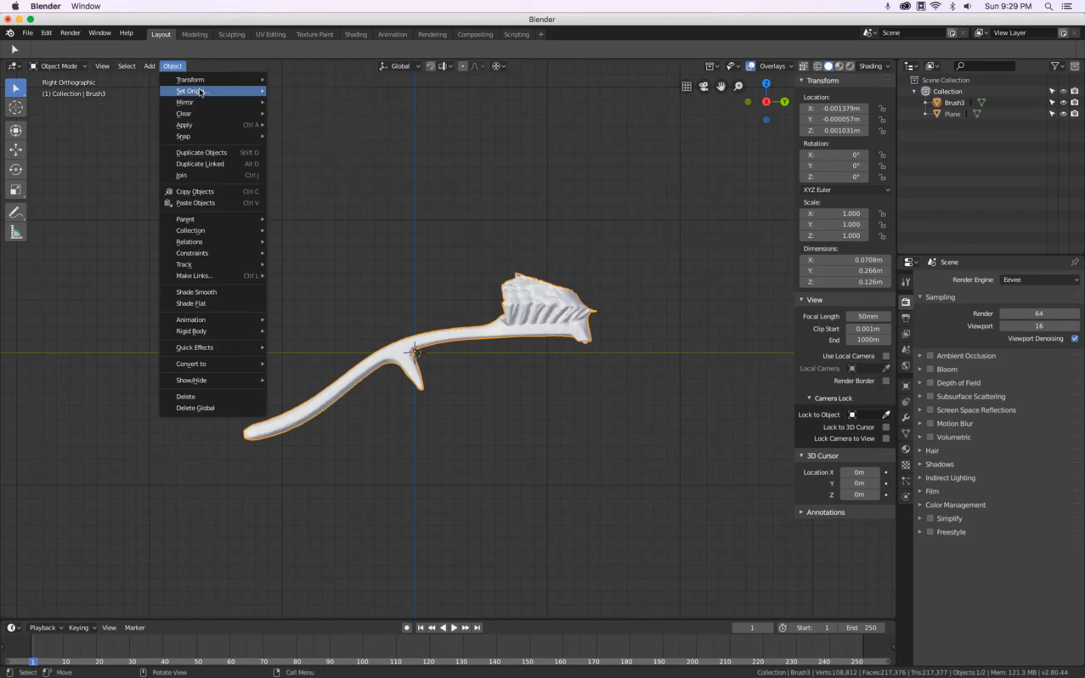
mouse_move(200, 91)
left_click(366, 114)
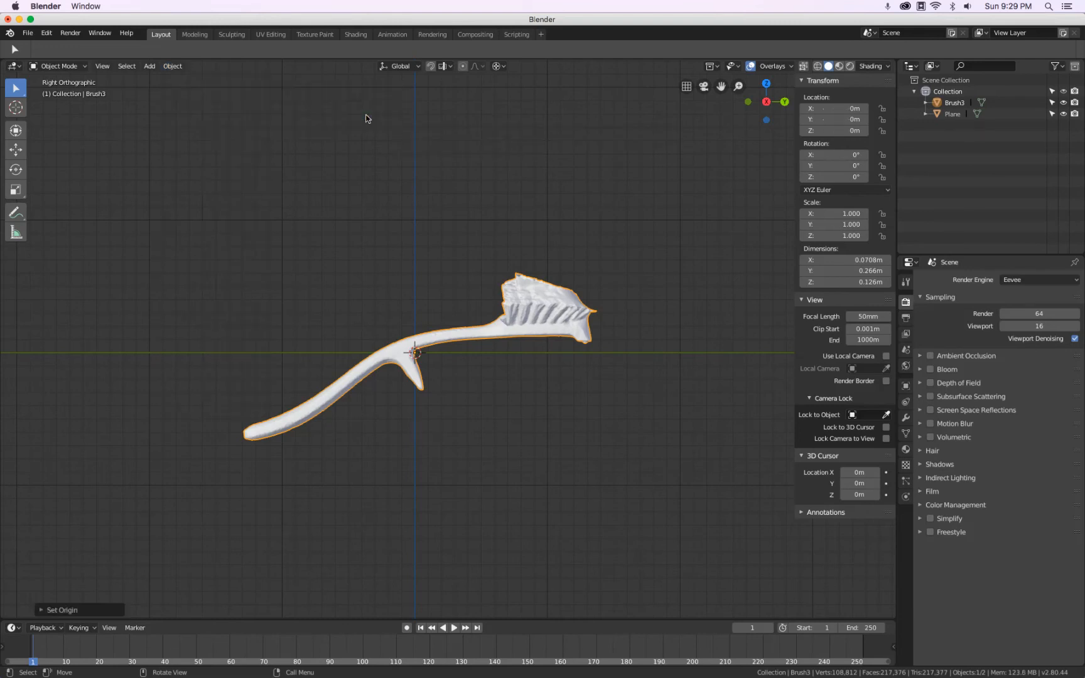
Examine the brush's orientation against the axes in the front, top and right views.
mouse_move(426, 453)
middle_mouse_down()
mouse_move(376, 416)
mouse_move(321, 451)
mouse_move(317, 467)
mouse_move(417, 458)
middle_mouse_up()
key("KP_1")
key("KP_7")
key("KP_1")
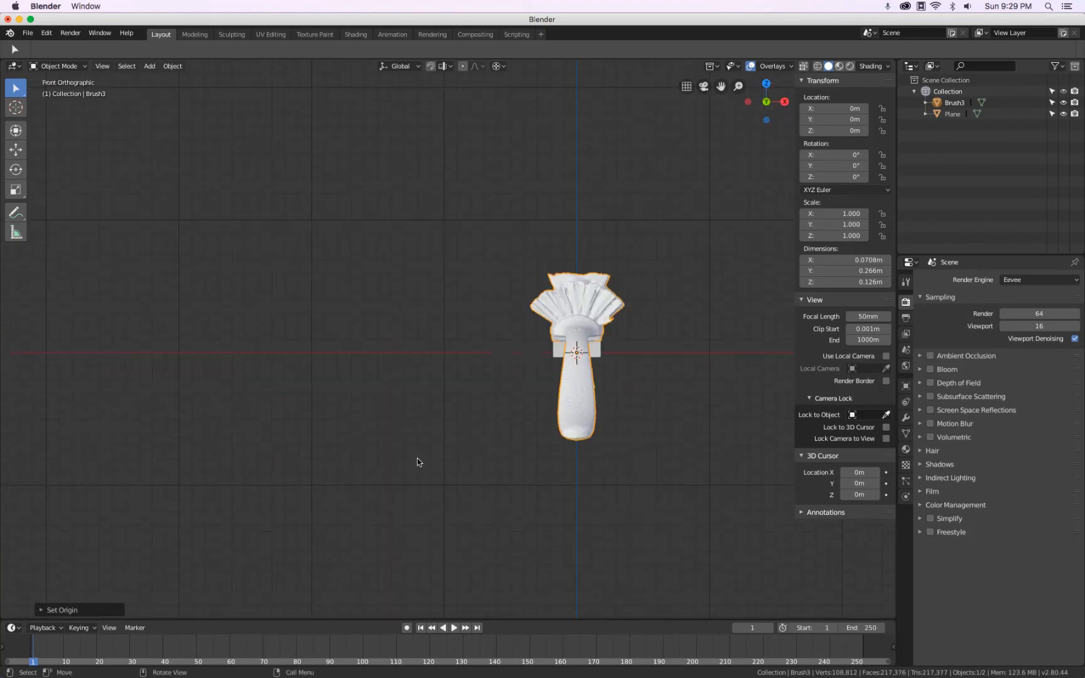
key("KP_7")
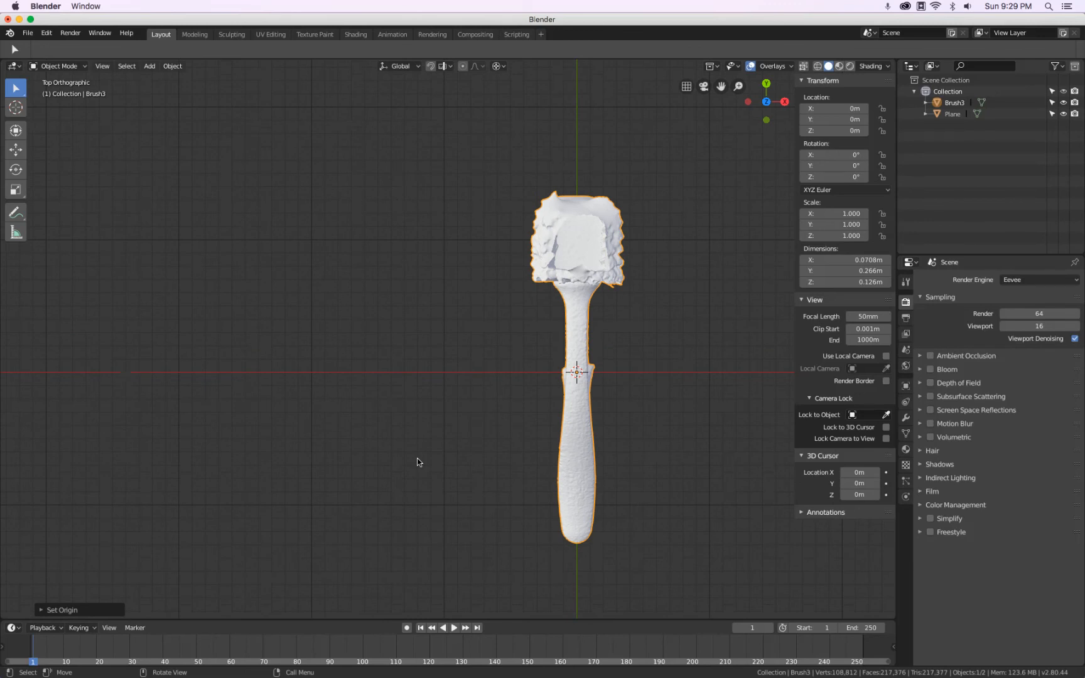
key("KP_1")
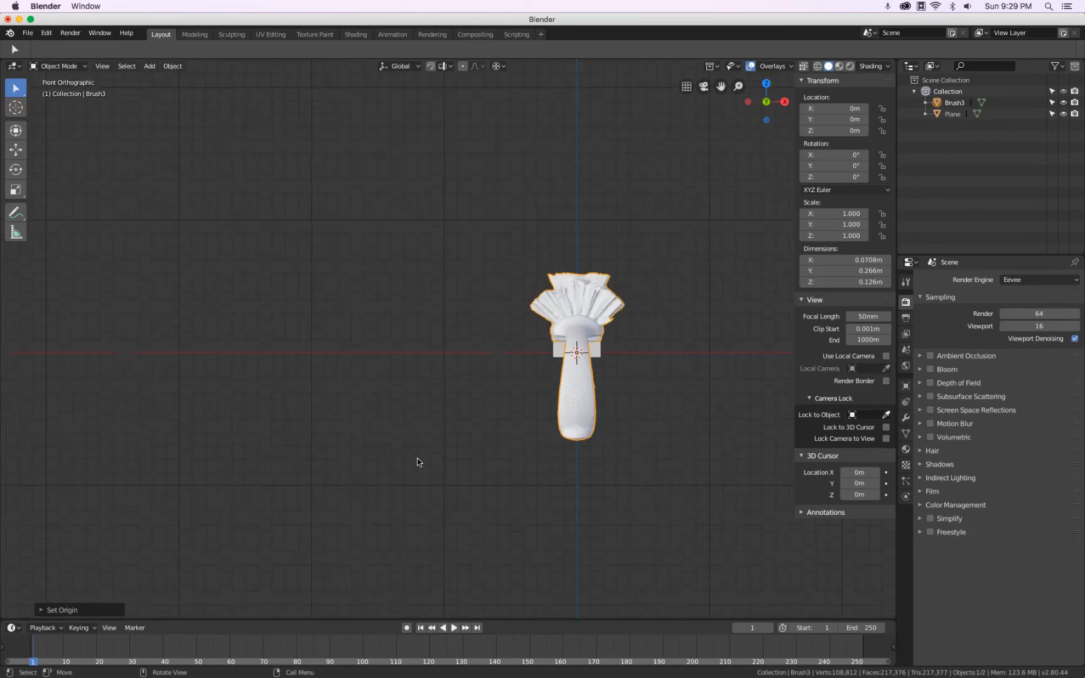
key("KP_3")
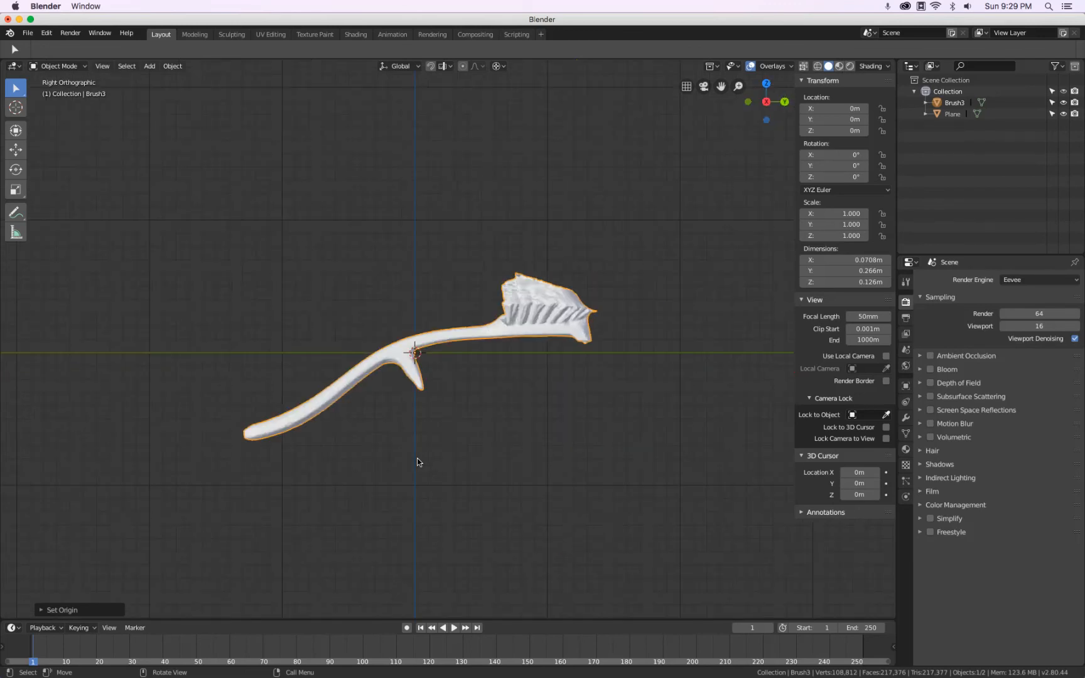
key("KP_1")
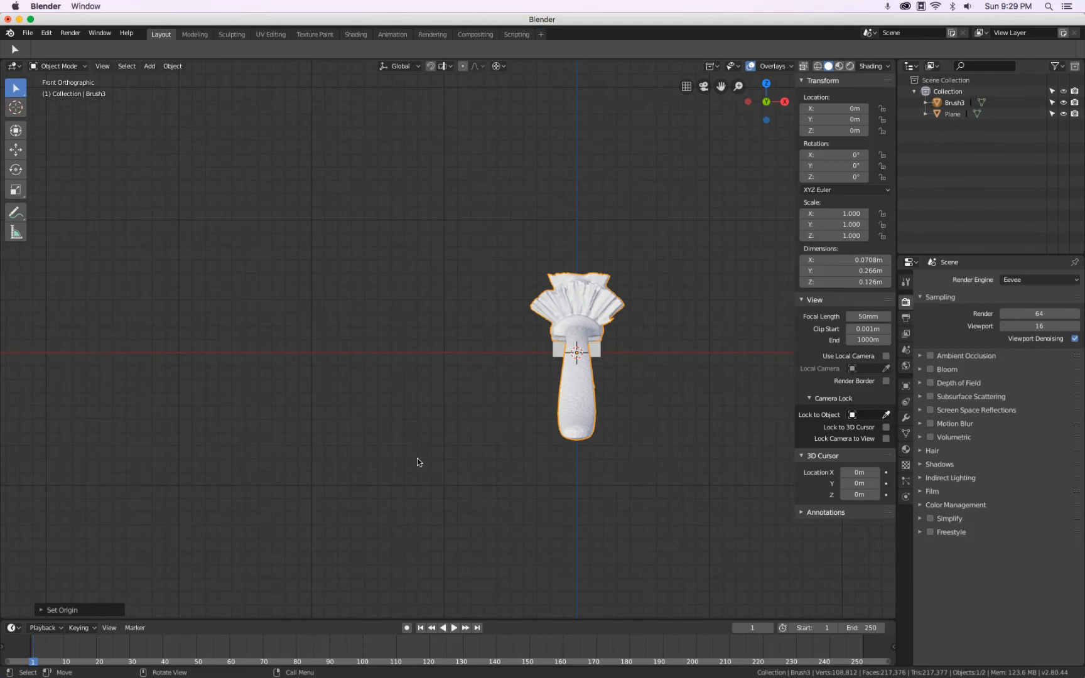
key("KP_3")
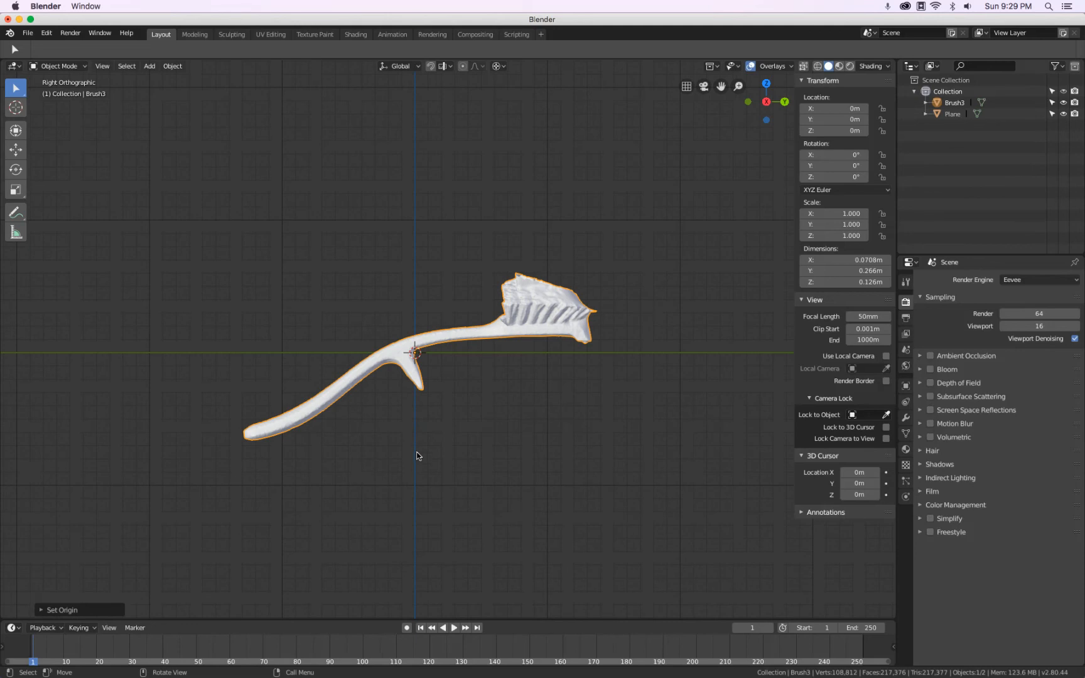
middle_click_drag(439, 388, 436, 488)
Rotate the brush -90° about the Z axis so it lies lengthwise along the X axis.
key("KP_7")
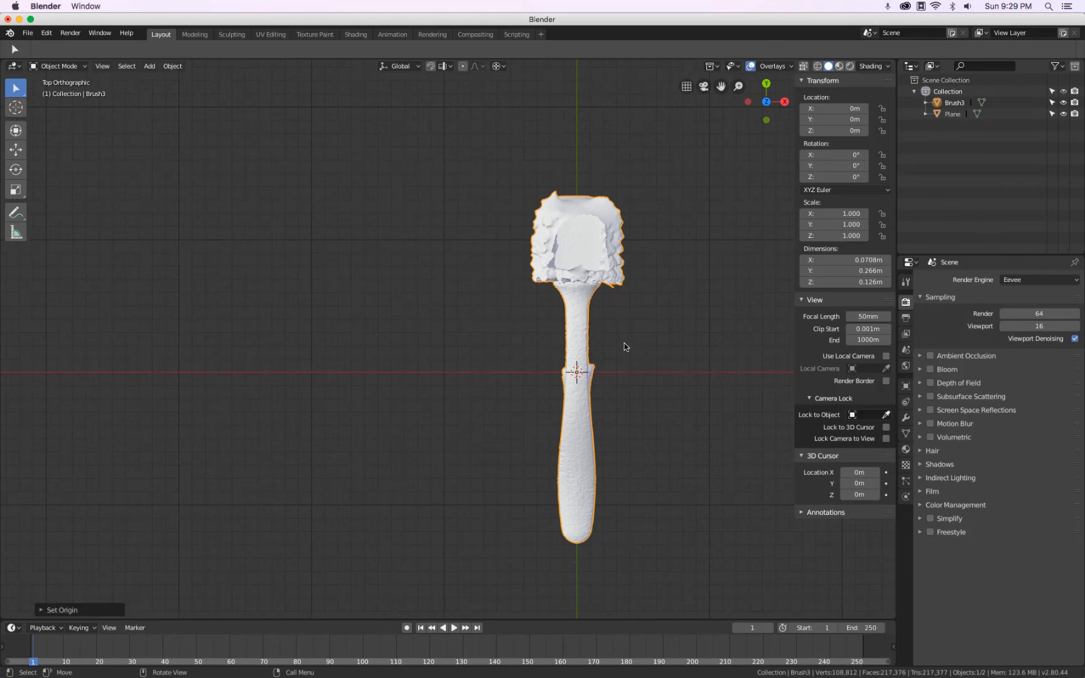
type("rz-90")
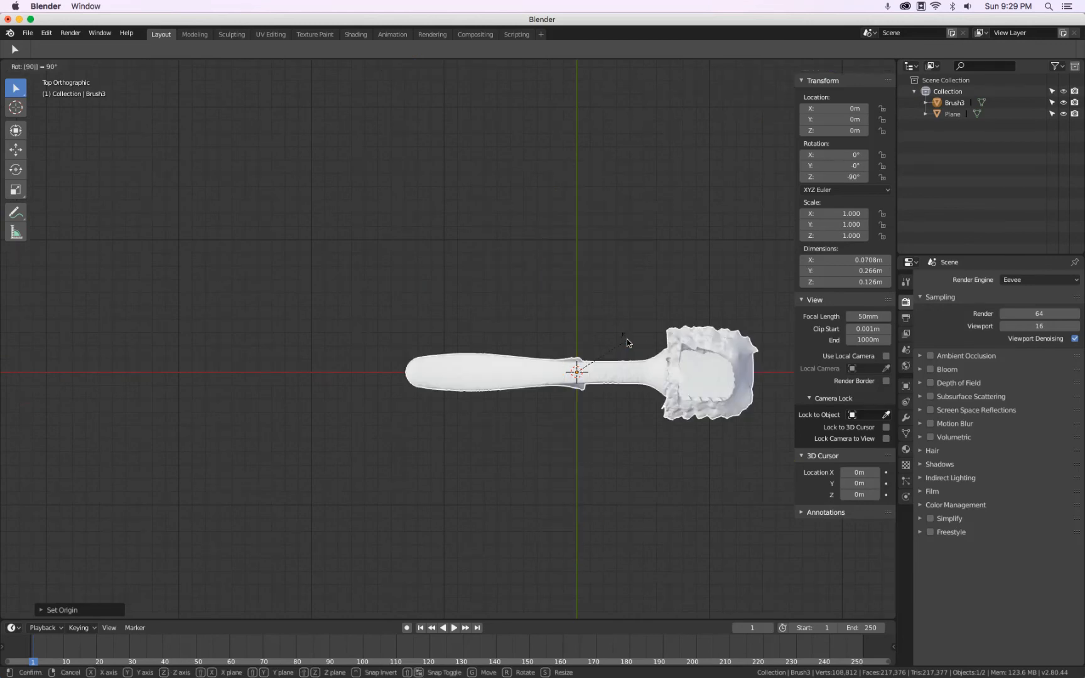
key("Return")
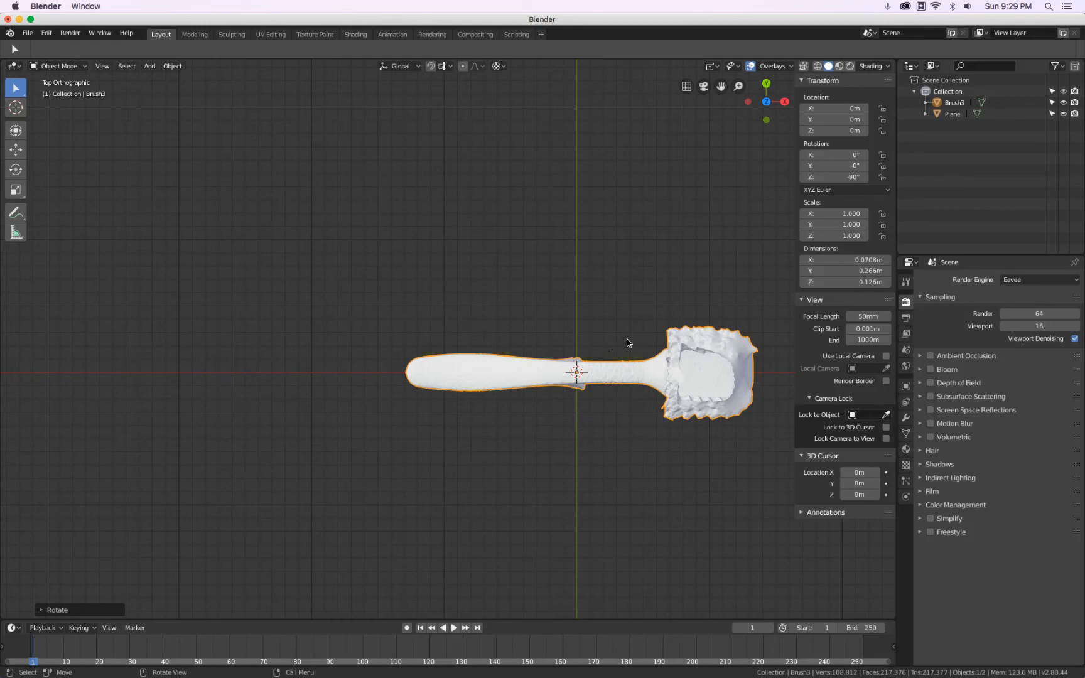
Compare the front and top views to check how the brush lies along the X axis.
key("KP_1")
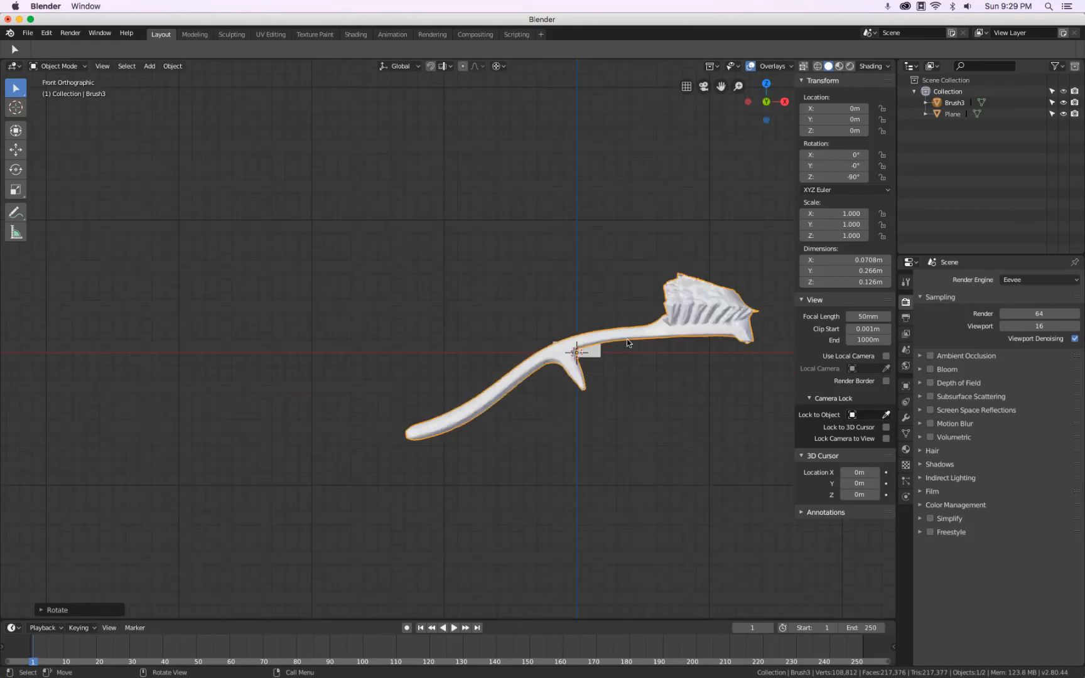
key("KP_7")
key("KP_1")
key("KP_7")
key("KP_1")
key("KP_7")
key("KP_1")
key("KP_7")
key("KP_1")
key("KP_7")
Delete the small rectangular reference plane behind the brush.
middle_click_drag(627, 343, 542, 277)
left_click(543, 278)
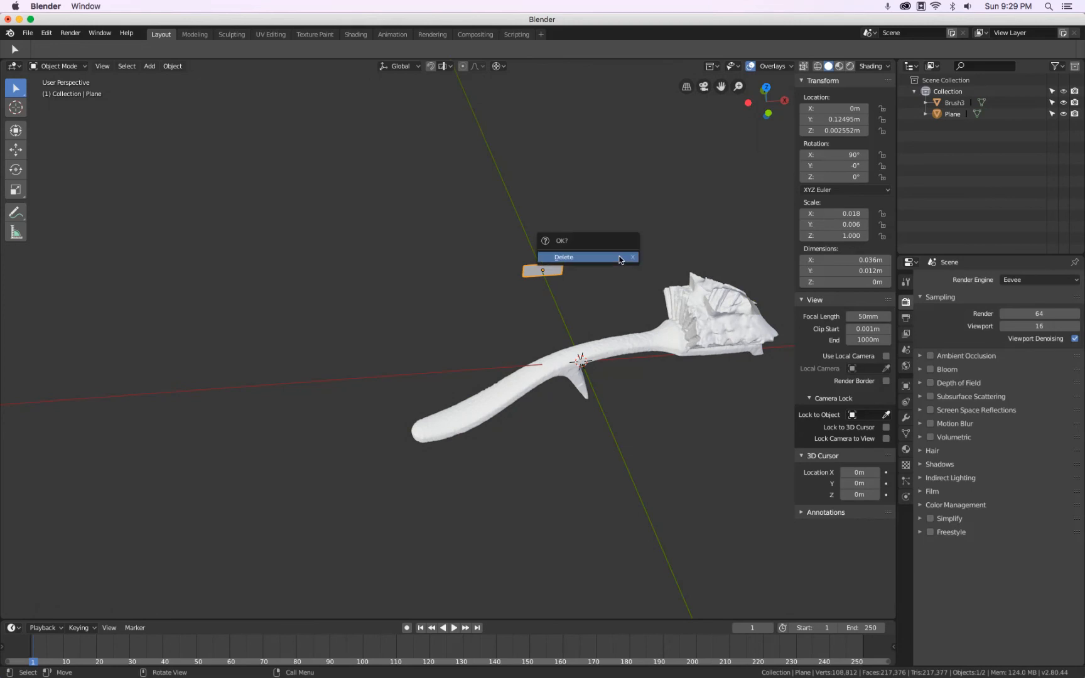
key("x")
left_click(620, 258)
Select the brush and rotate it about 16.1° clockwise in the front view, levelling the handle end with the bristle head's lower tip.
key("KP_5")
key("KP_3")
key("KP_1")
left_click(610, 339)
middle_click_drag(647, 367, 463, 368, "shift")
key("r")
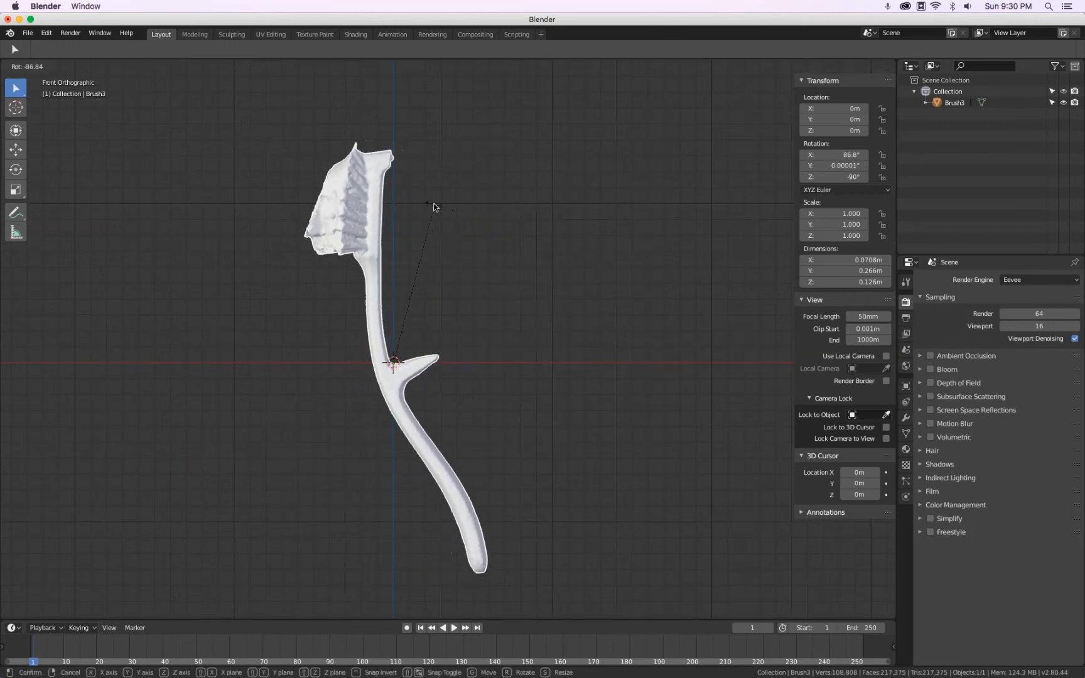
key("Escape")
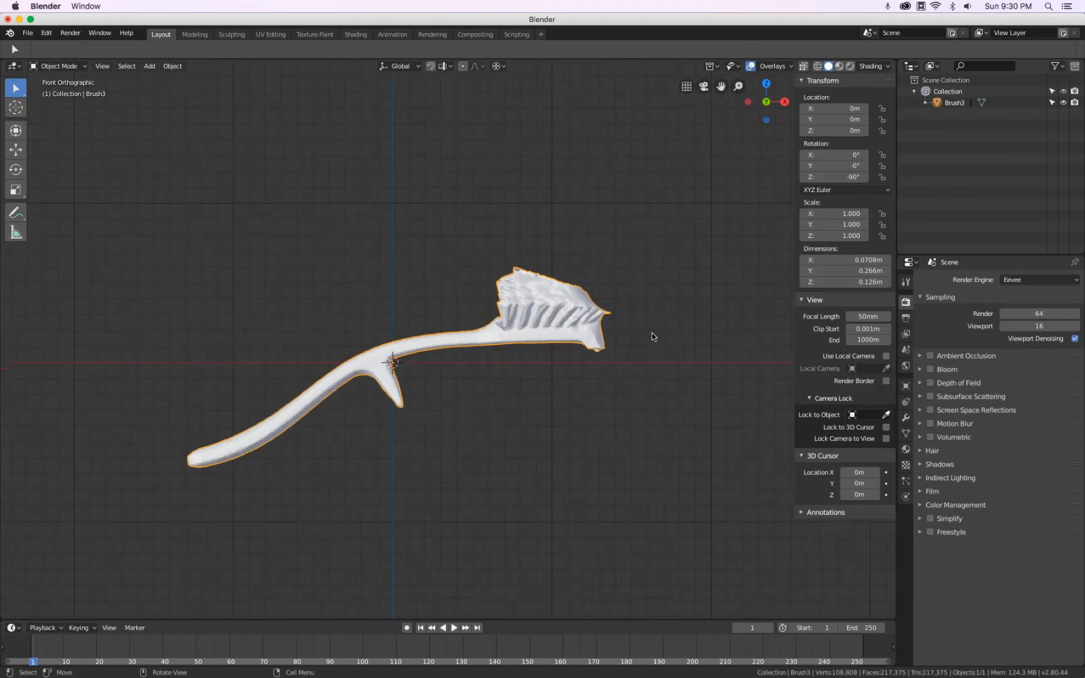
scroll(653, 334, "down", 1)
key("r")
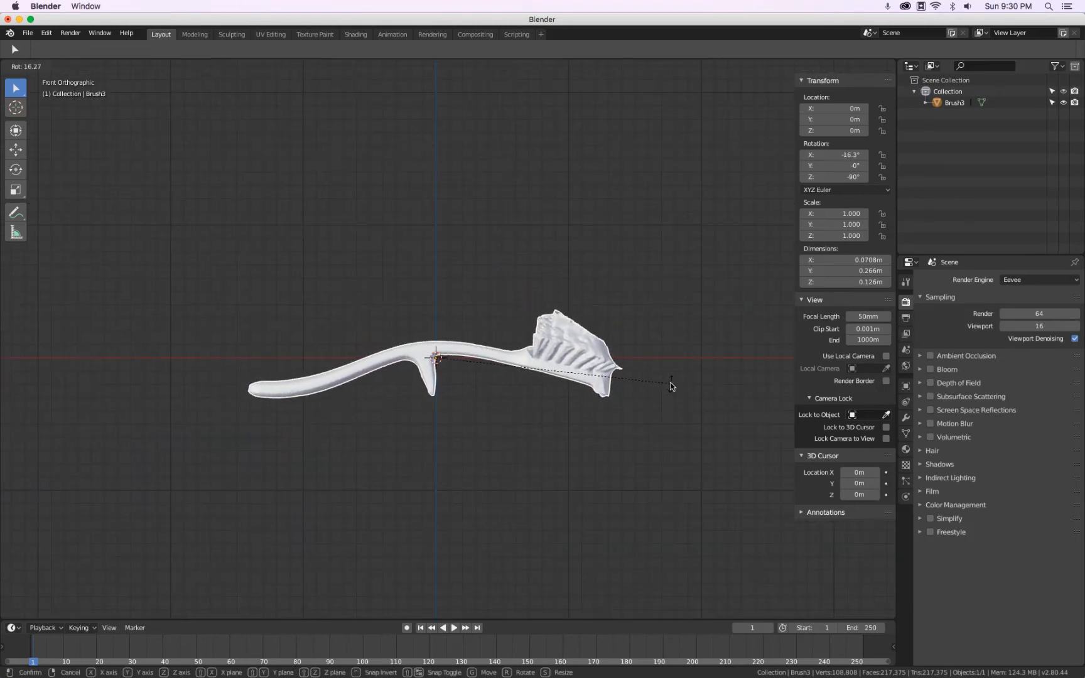
left_click(640, 395)
Fine-tune the brush's tilt in the front view to an X rotation of about -16.5°.
scroll(640, 395, "up", 5)
middle_click_drag(515, 366, 703, 335, "shift")
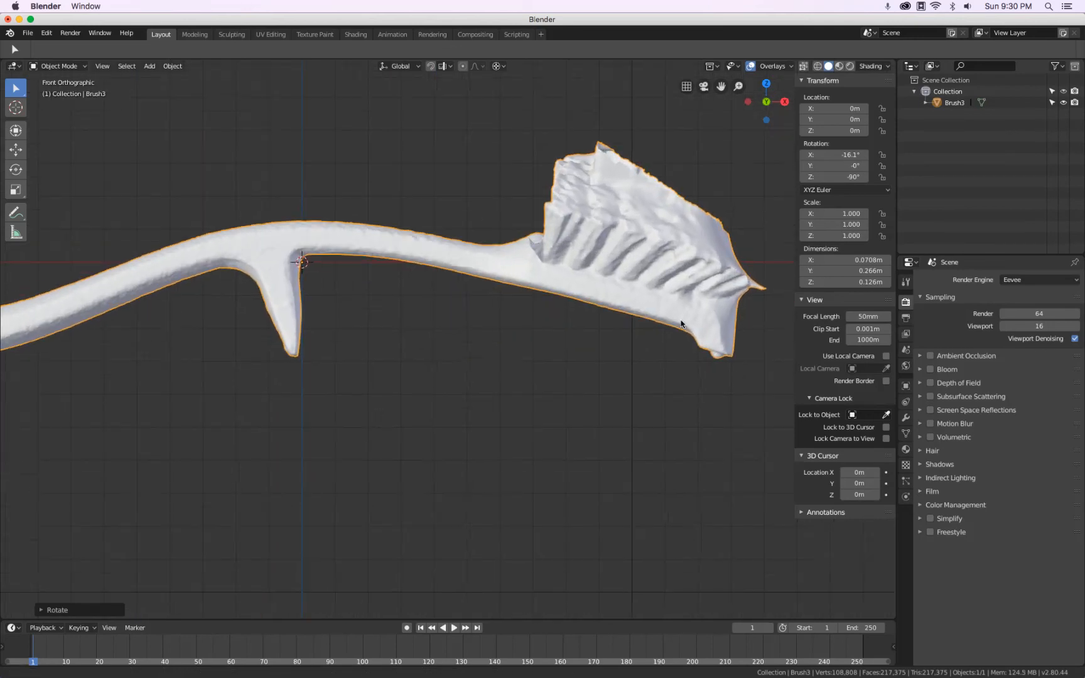
scroll(446, 339, "down", 3)
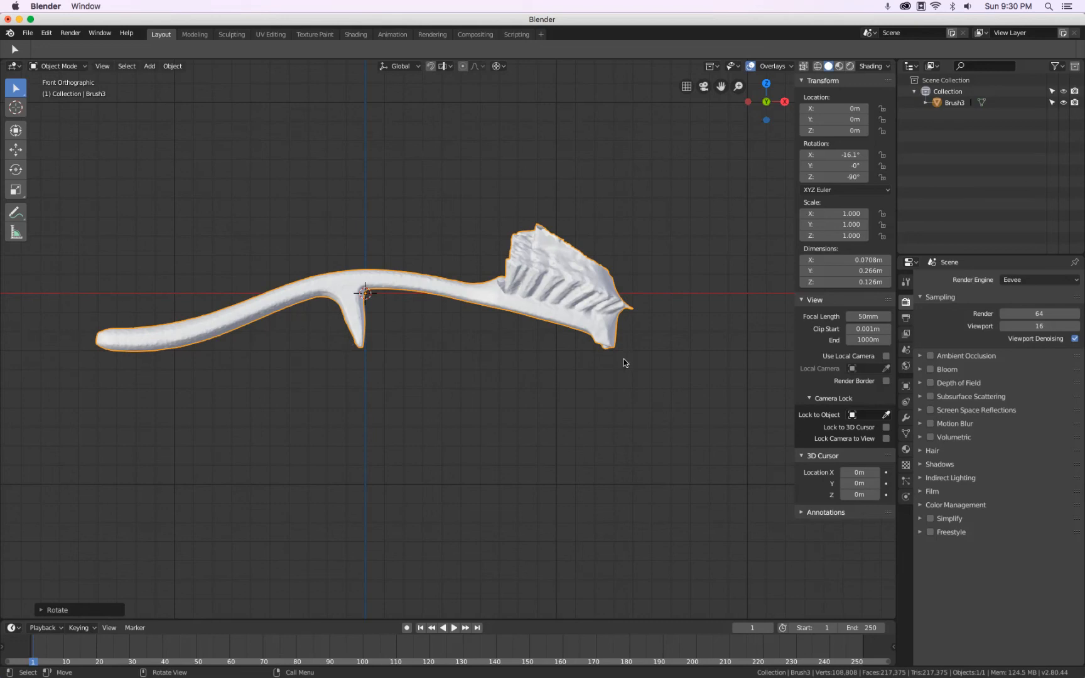
scroll(633, 353, "up", 4)
key("r")
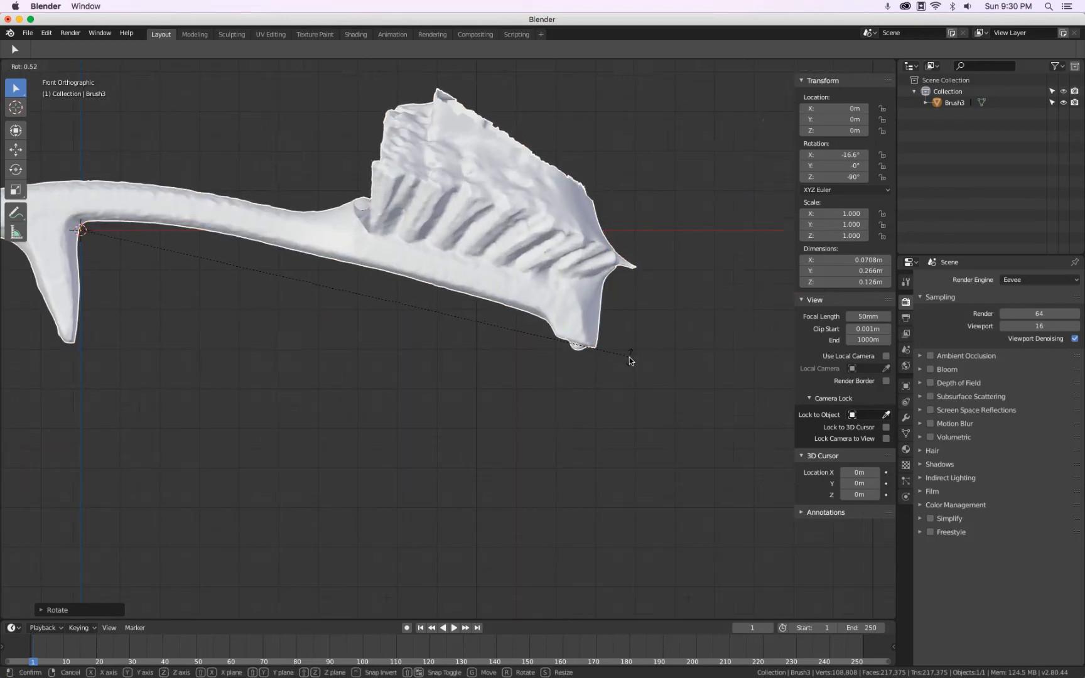
key("Escape")
Raise the brush straight up along the Z axis to about 0.117 m above the world origin.
middle_click_drag(115, 353, 614, 344, "shift")
scroll(609, 345, "down", 1)
scroll(191, 351, "up", 3)
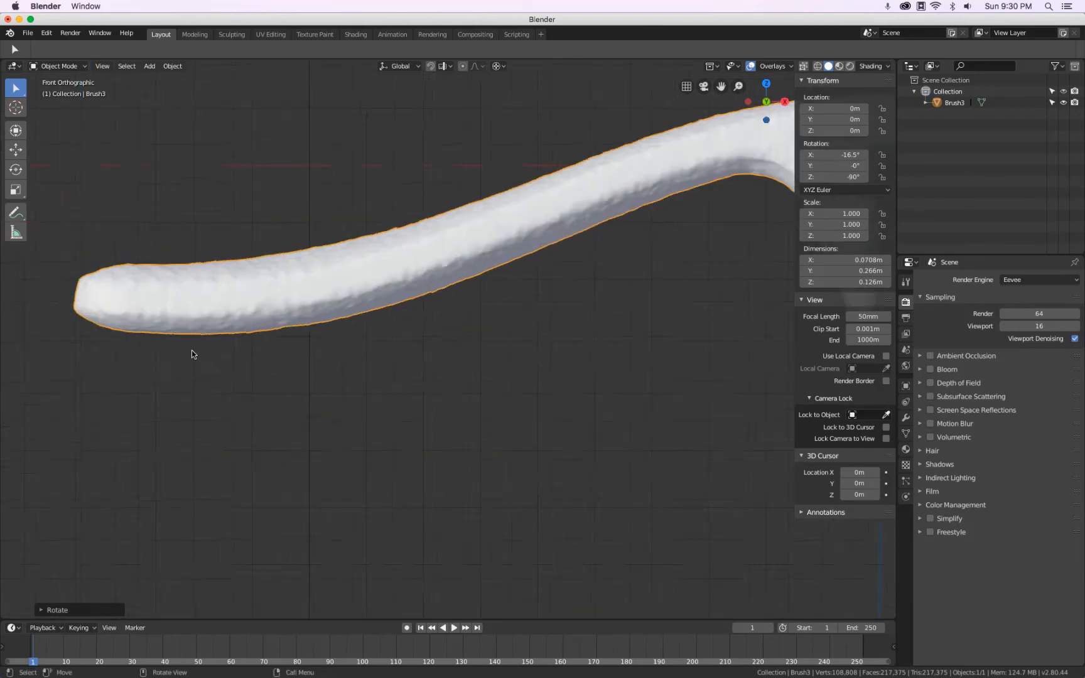
scroll(191, 350, "up", 2)
scroll(209, 324, "down", 9)
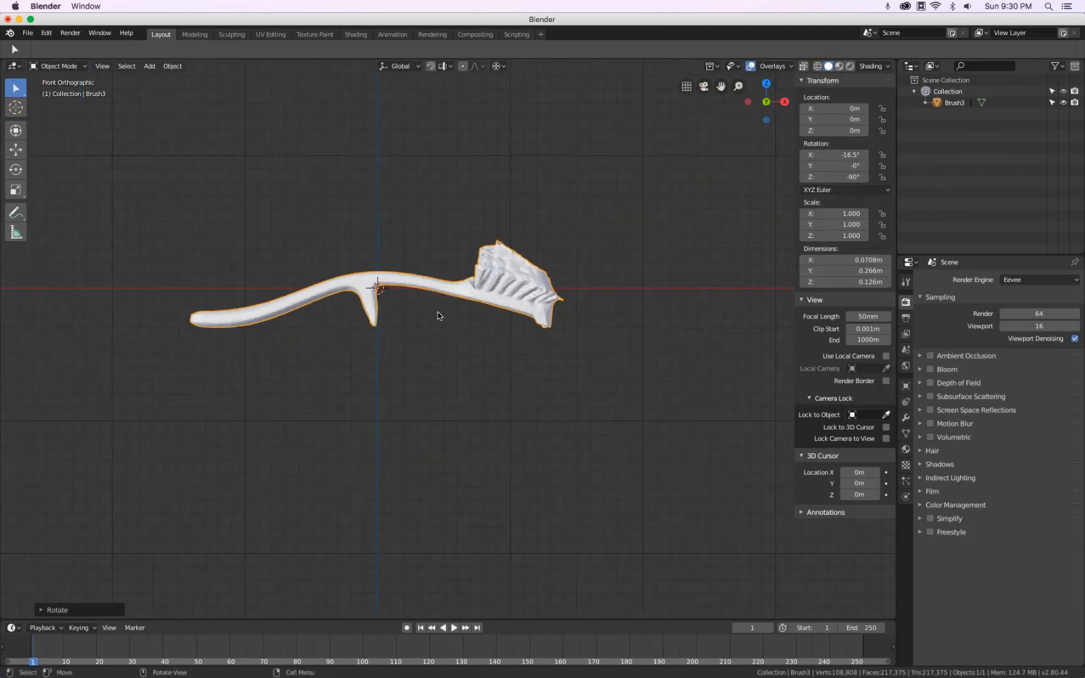
scroll(438, 316, "down", 3)
key("g")
key("z")
left_click(469, 263)
Apply the raised brush's rotation to its mesh.
scroll(631, 237, "up", 2, "shift")
scroll(631, 237, "up", 1, "shift")
left_click(173, 66)
mouse_move(189, 129)
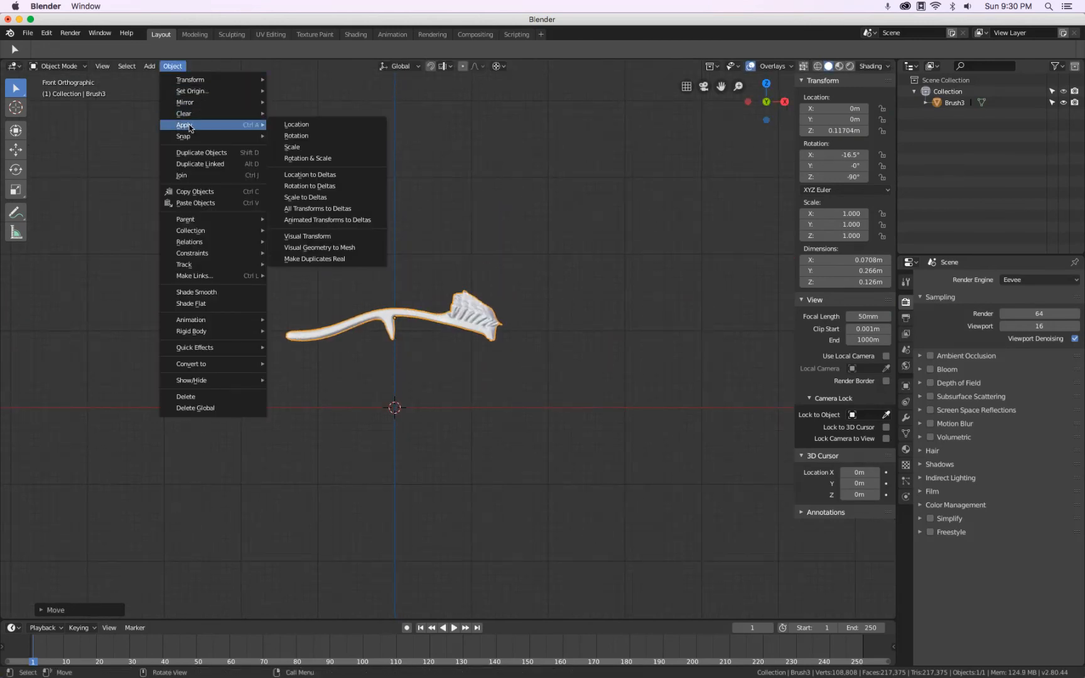
left_click(305, 134)
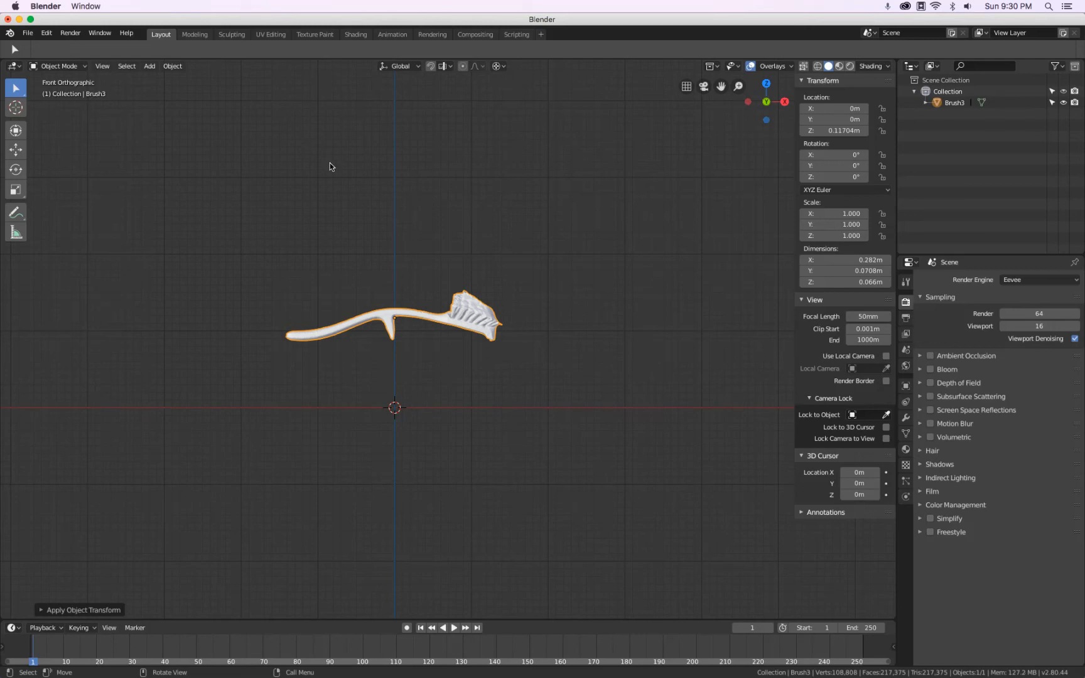
Save the scene as Brush Resculpting.blend in the Joseph Joseph folder on the Desktop.
key("super+s")
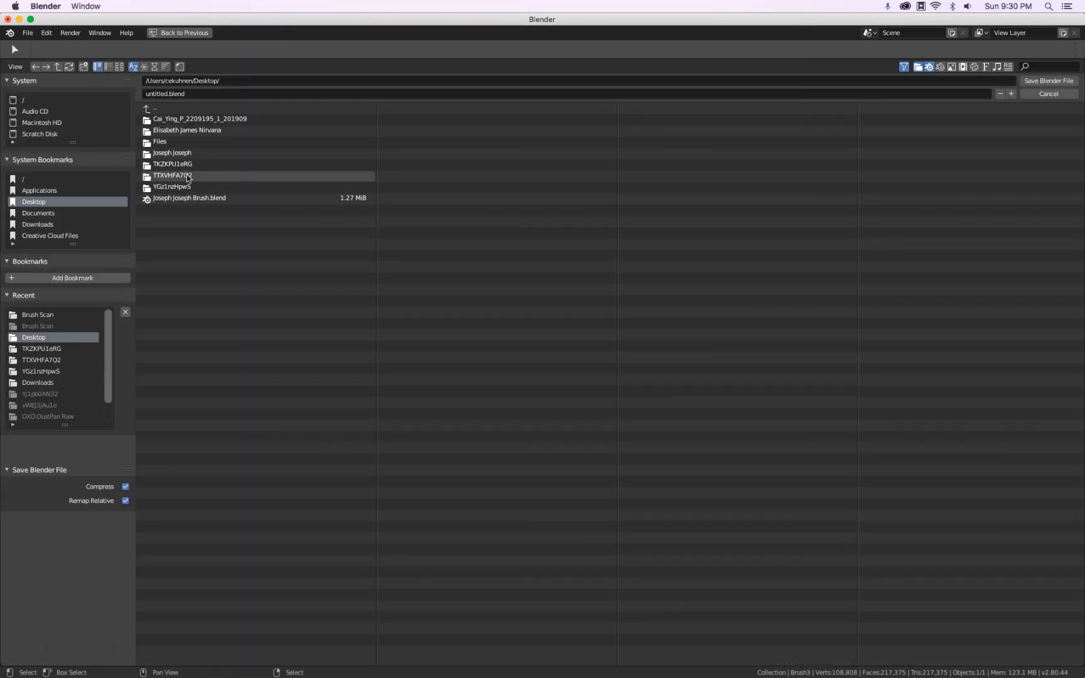
double_click(205, 155)
left_click(220, 94)
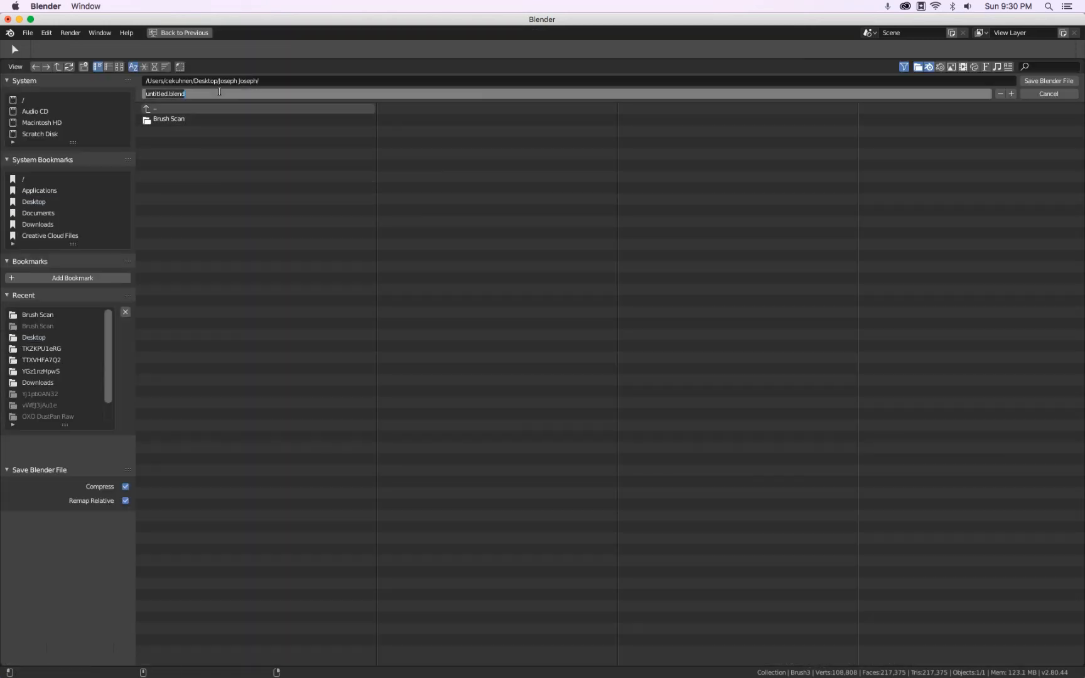
type("R")
type("rush Resurf")
type("acoimg")
key("BackSpace")
key("BackSpace")
key("BackSpace")
type("im")
key("Left")
key("Left")
key("Left")
key("Left")
key("Left")
key("Left")
key("Left")
key("Left")
type("culpting")
key("Return")
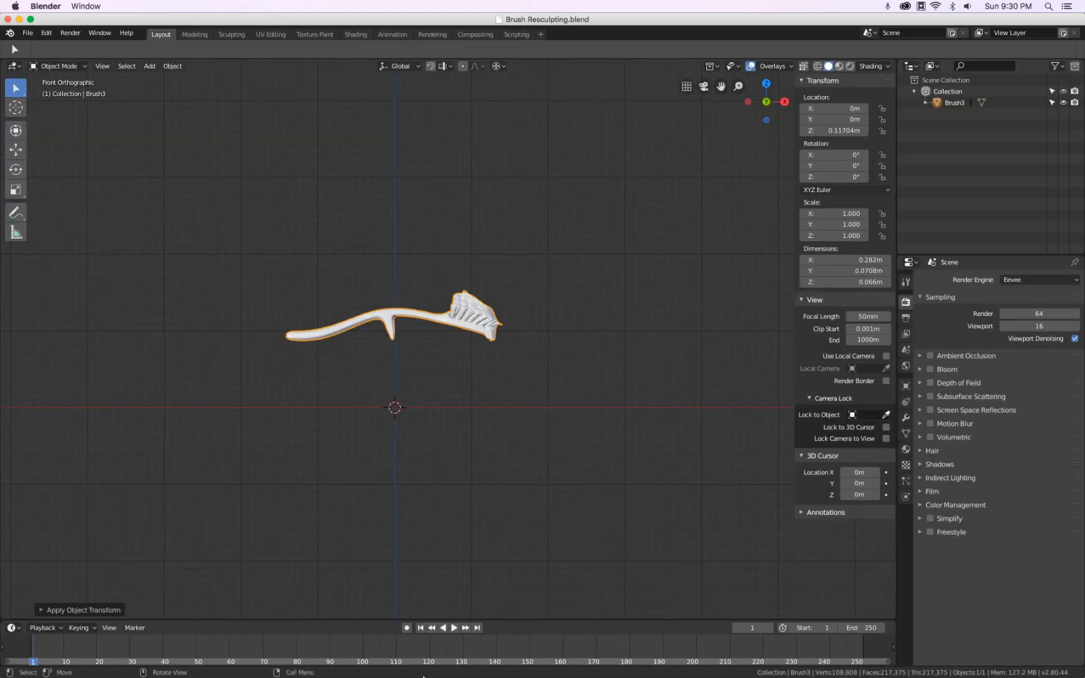
Switch to Chrome, where the Brush Scan folder is open in Google Drive.
mouse_move(423, 676)
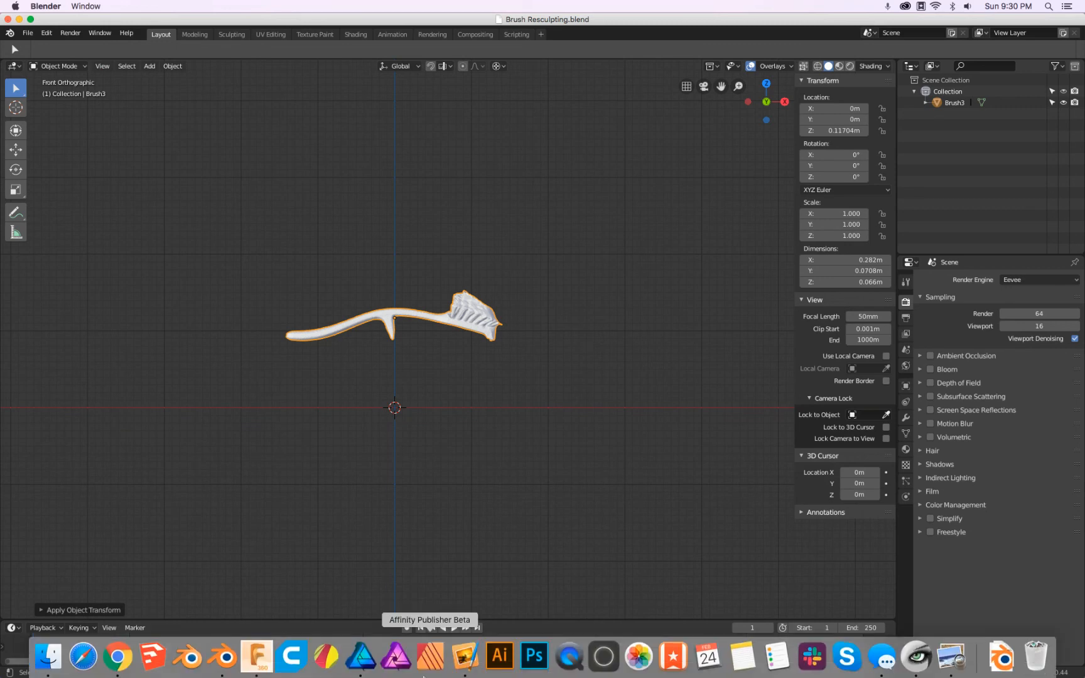
left_click(118, 657)
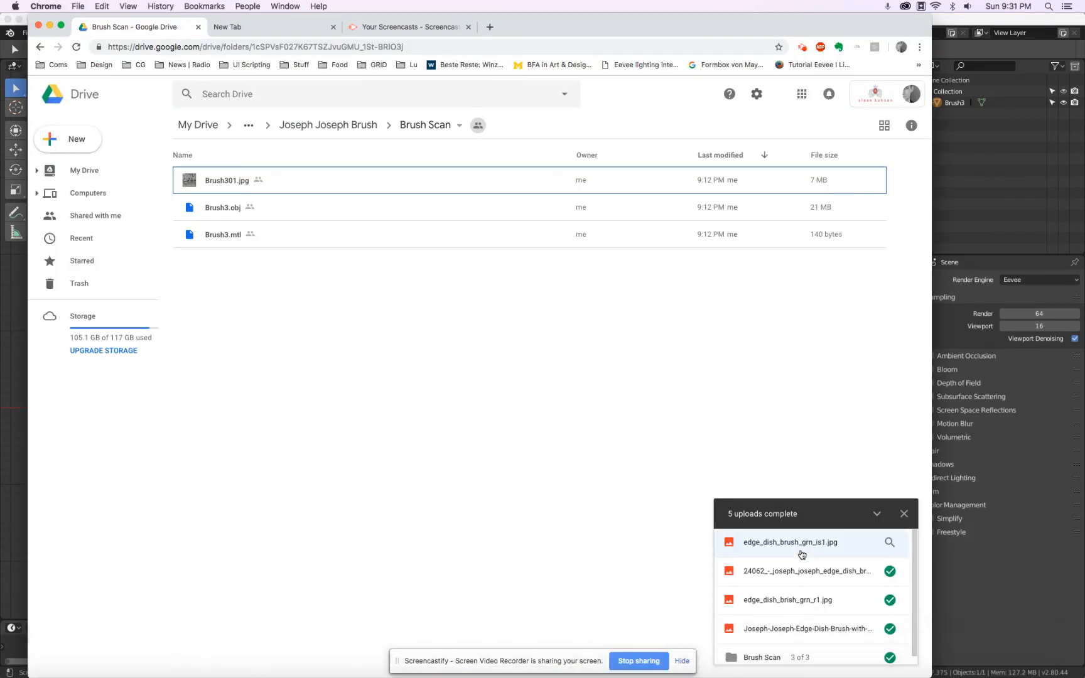